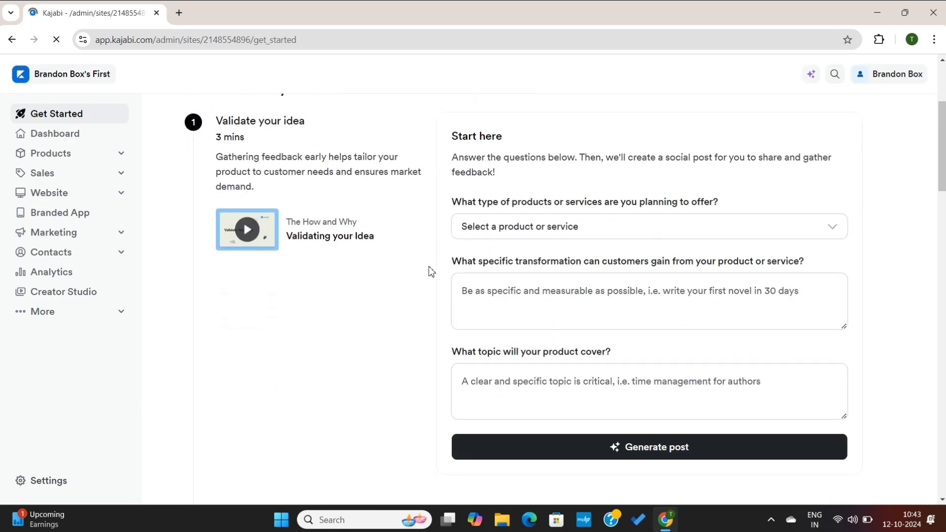
Step: Review the onboarding tasks for Phase 1 audience building and Phase 2 product launch in the Get Started guide
scroll(429, 266, "down", 14)
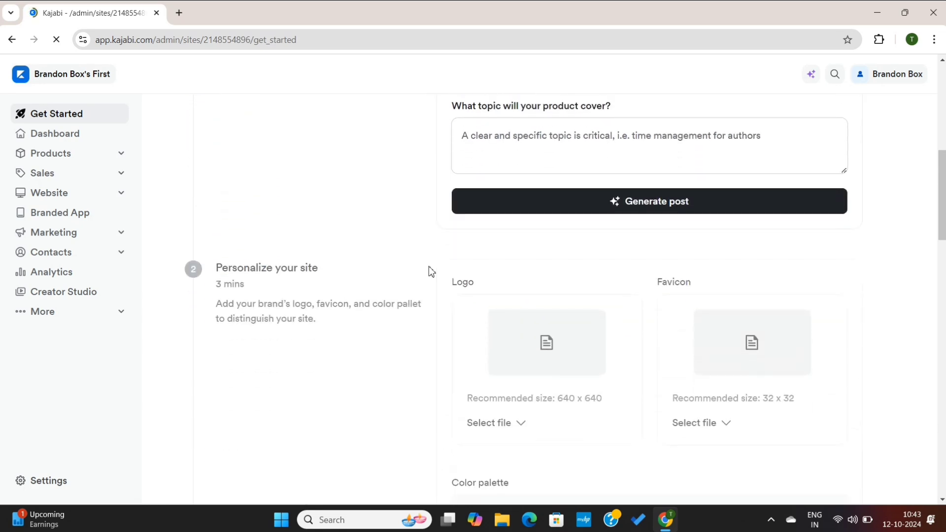
scroll(429, 266, "down", 15)
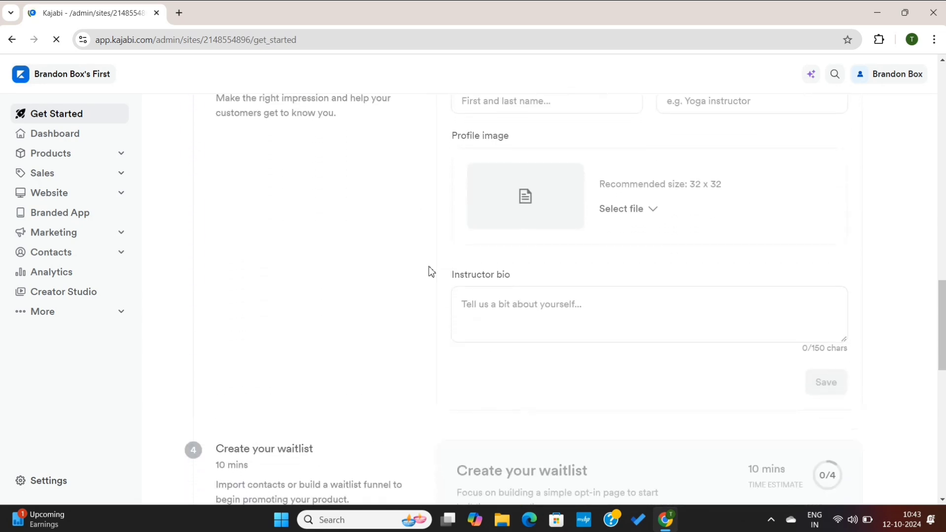
scroll(429, 271, "down", 1)
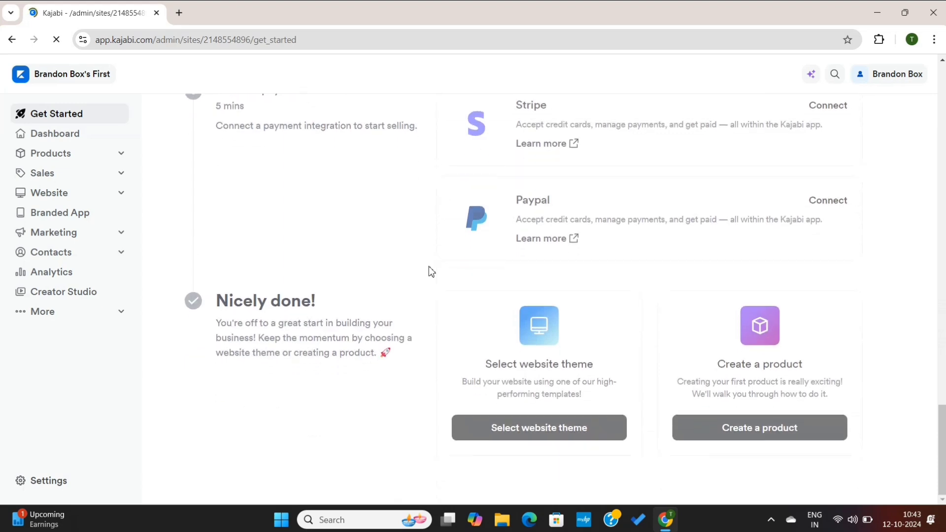
scroll(429, 267, "up", 15)
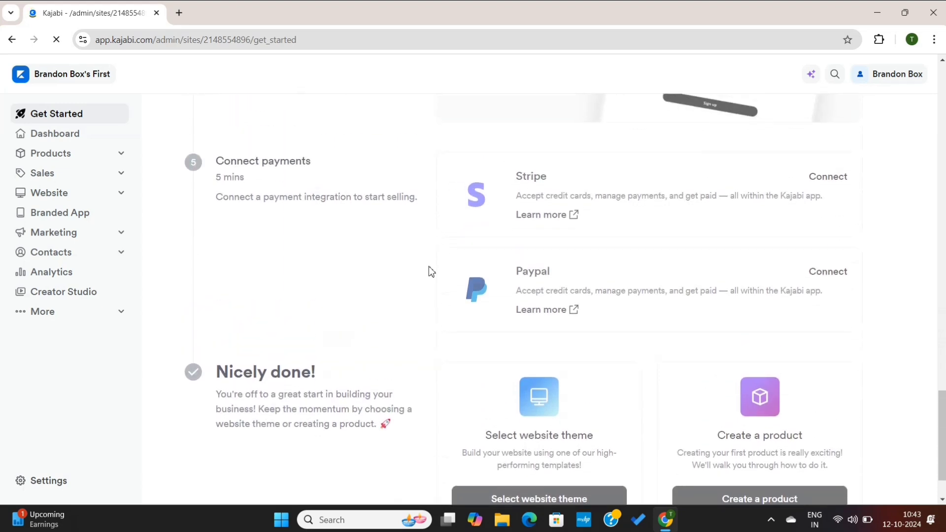
scroll(429, 266, "up", 10)
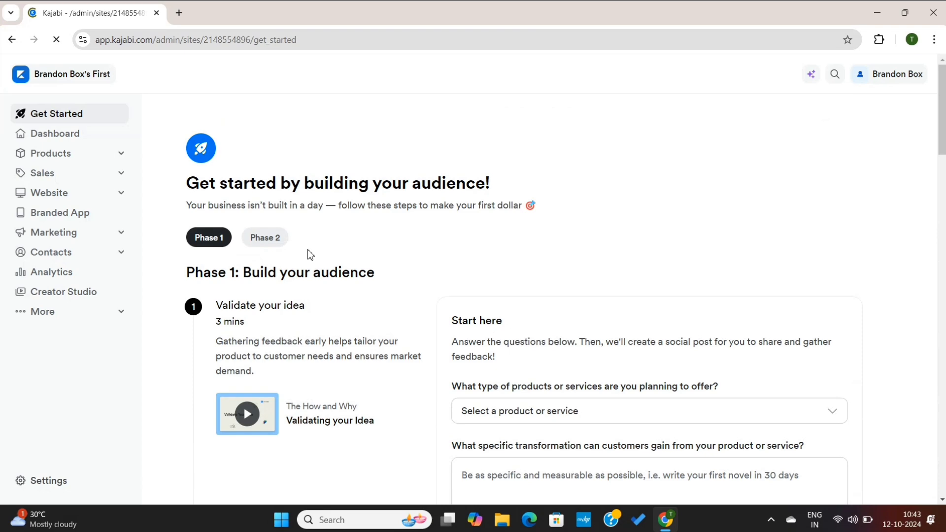
left_click(274, 240)
scroll(407, 281, "down", 2)
scroll(407, 345, "down", 3)
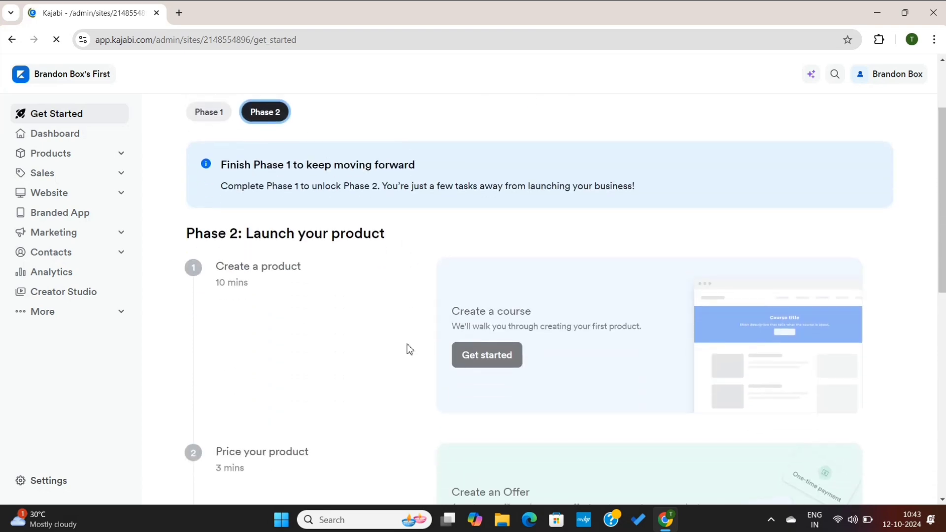
scroll(407, 345, "down", 1)
scroll(407, 344, "down", 2)
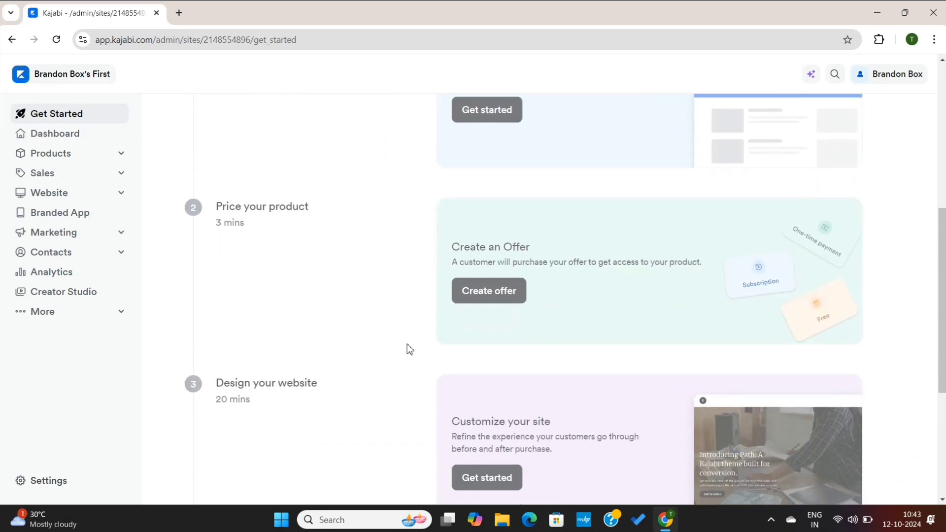
scroll(407, 344, "up", 7)
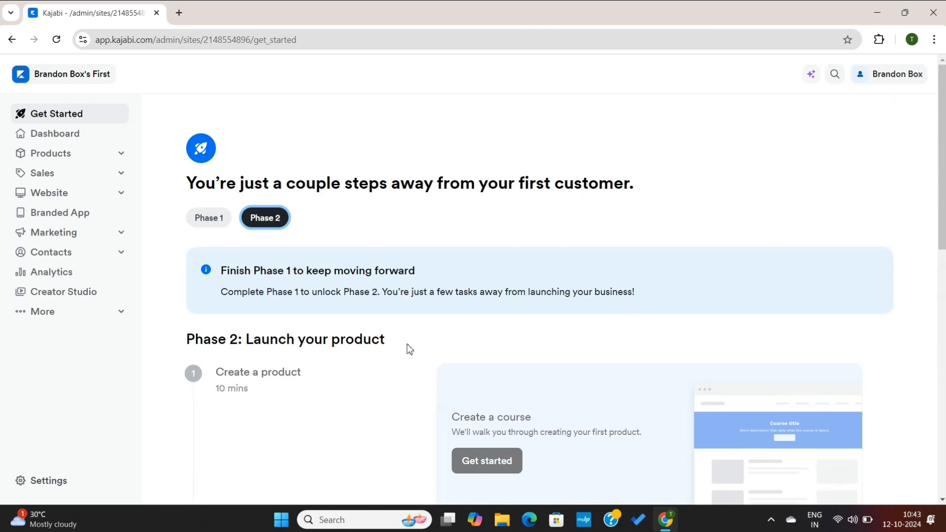
Step: Start creating a new course from the Courses section of the products area
left_click(20, 138)
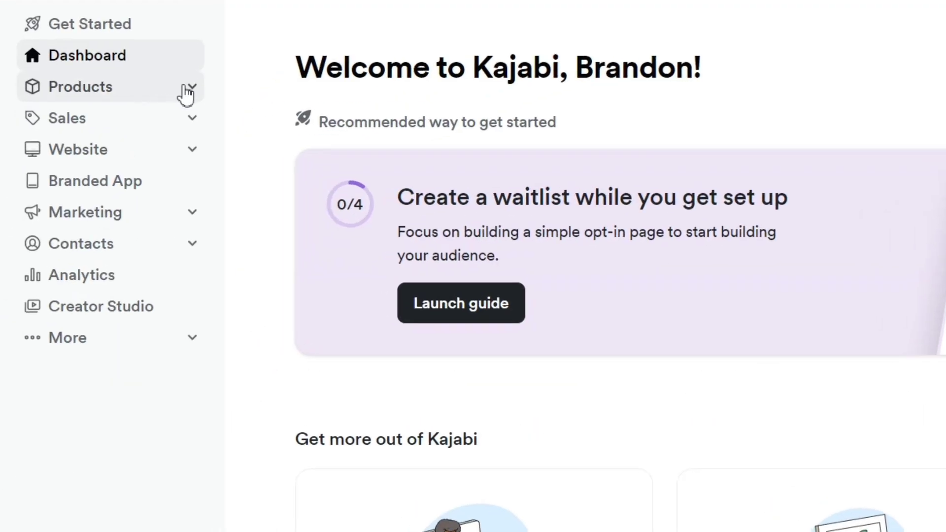
left_click(190, 90)
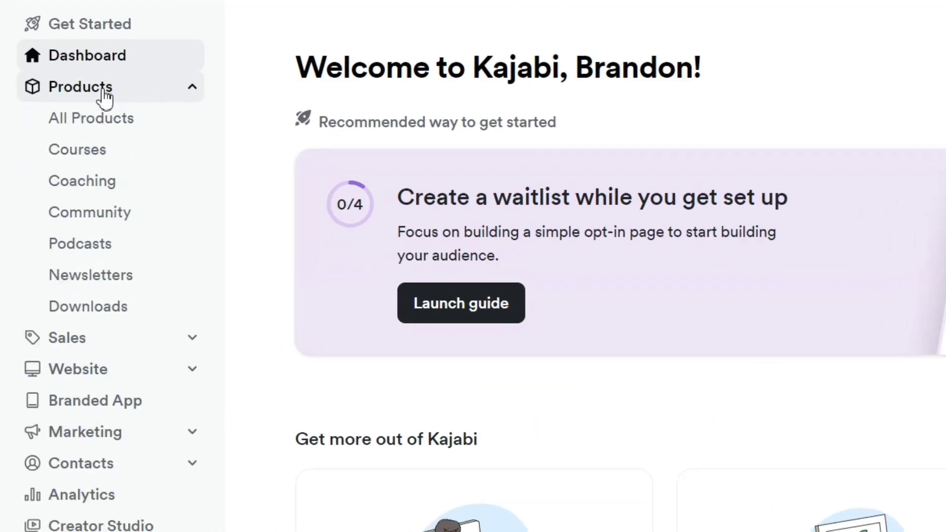
left_click(105, 157)
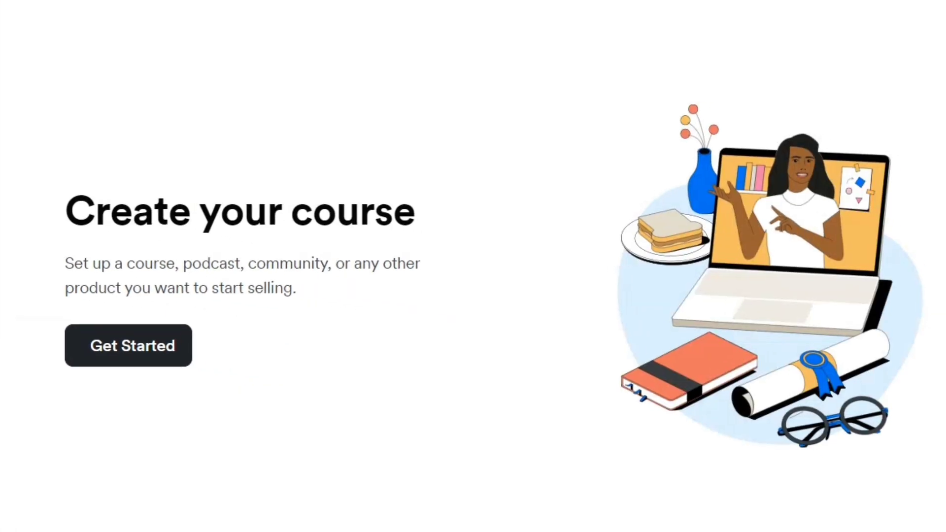
left_click(137, 350)
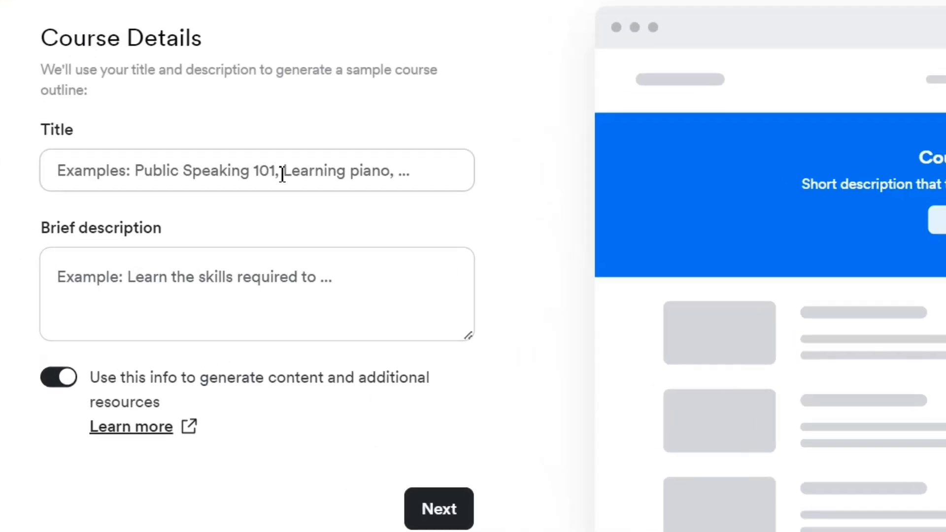
Step: Title the course "Shopify Store Setup 101", describe it as "Learn How to Setup A HIGH CONVERTING Shopify Store within 2 Hours", and continue
left_click(282, 175)
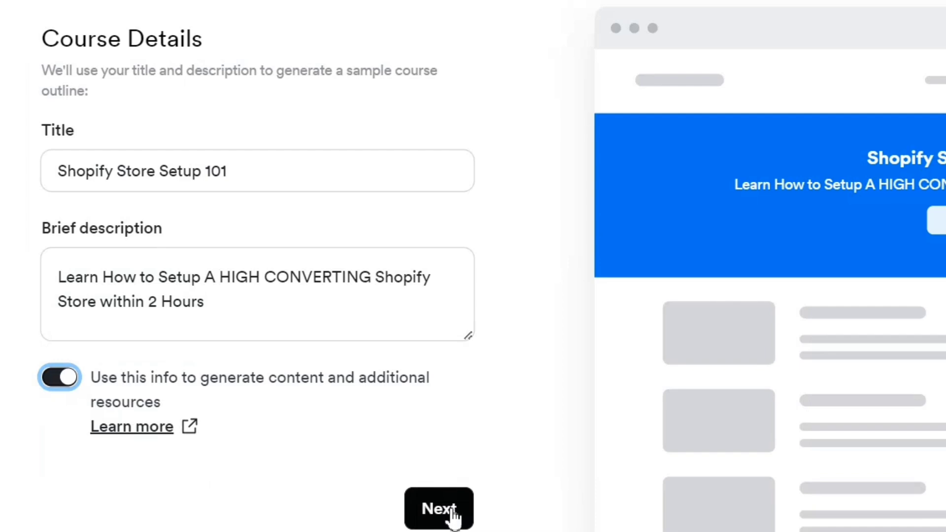
left_click(452, 513)
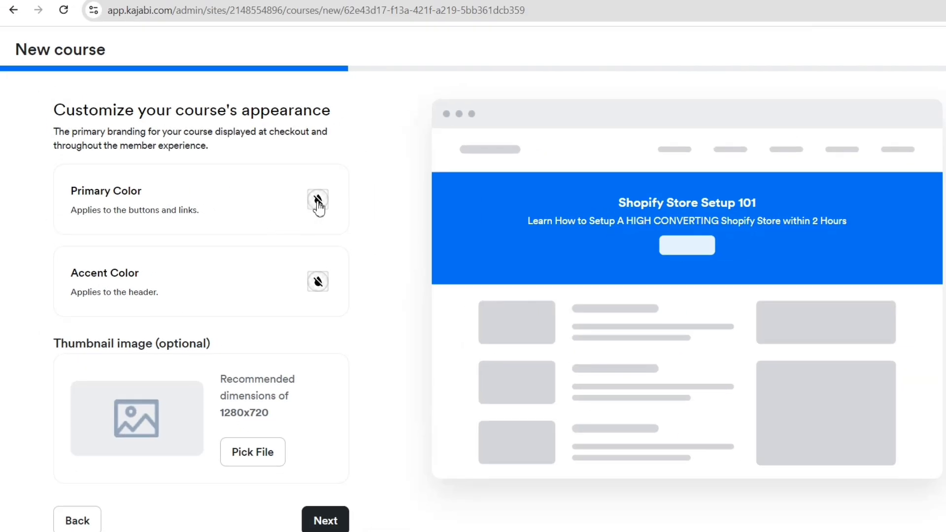
Step: Set the course's primary color to dark navy and its accent color to teal
left_click(318, 202)
left_click(357, 243)
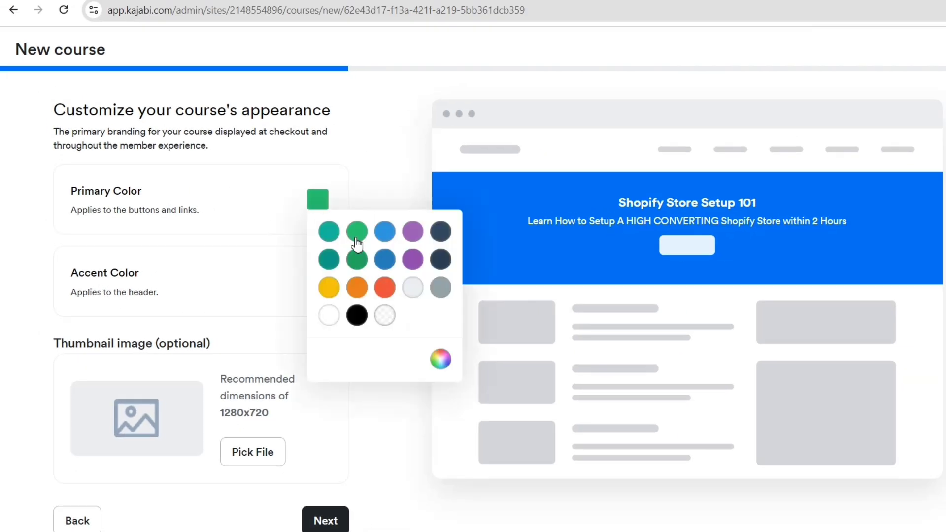
left_click(298, 274)
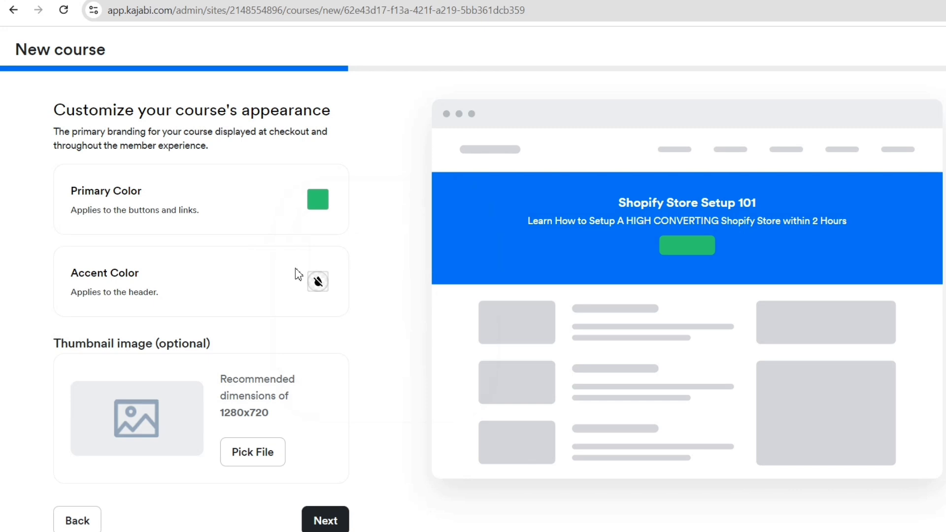
left_click(319, 287)
left_click(336, 320)
scroll(321, 275, "down", 1)
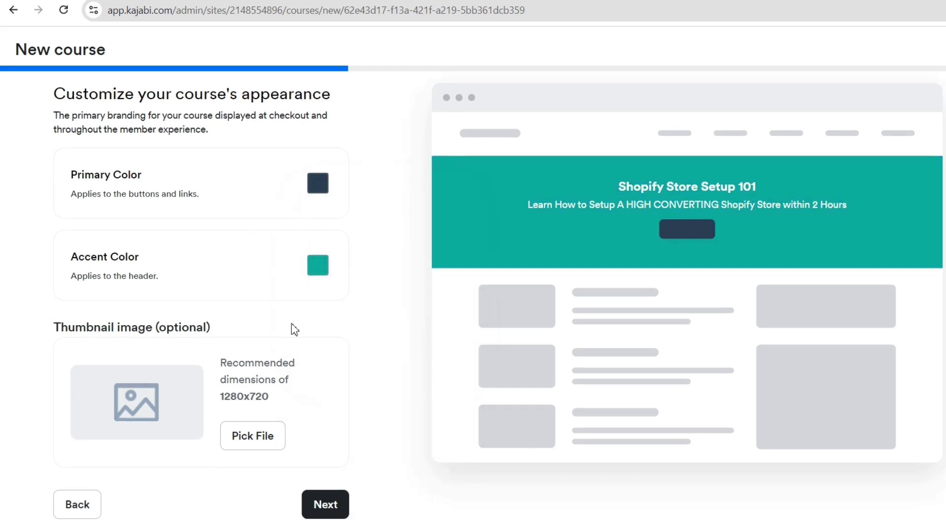
Step: Upload "Shopify store setup.png" as the course thumbnail image and save it at 1280 x 720 px
triple_click(98, 329)
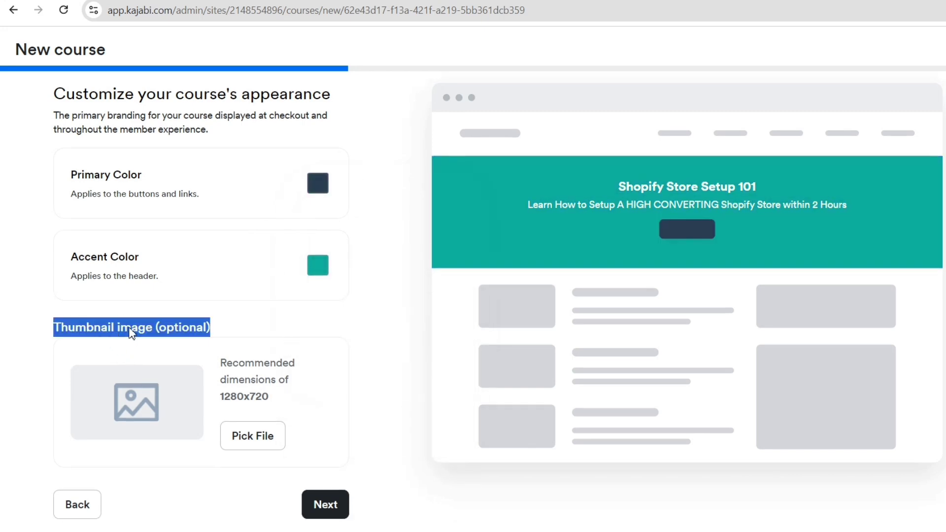
left_click(252, 435)
left_click(351, 340)
double_click(220, 93)
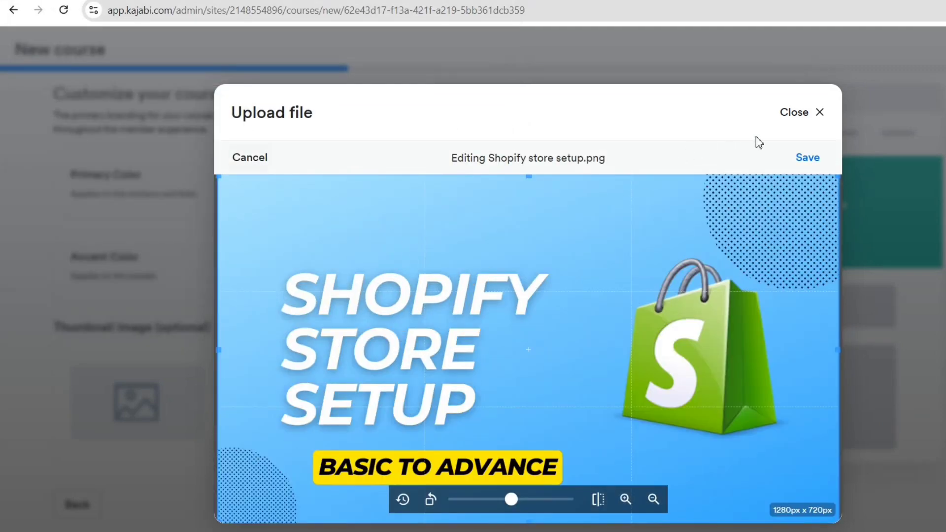
left_click(808, 158)
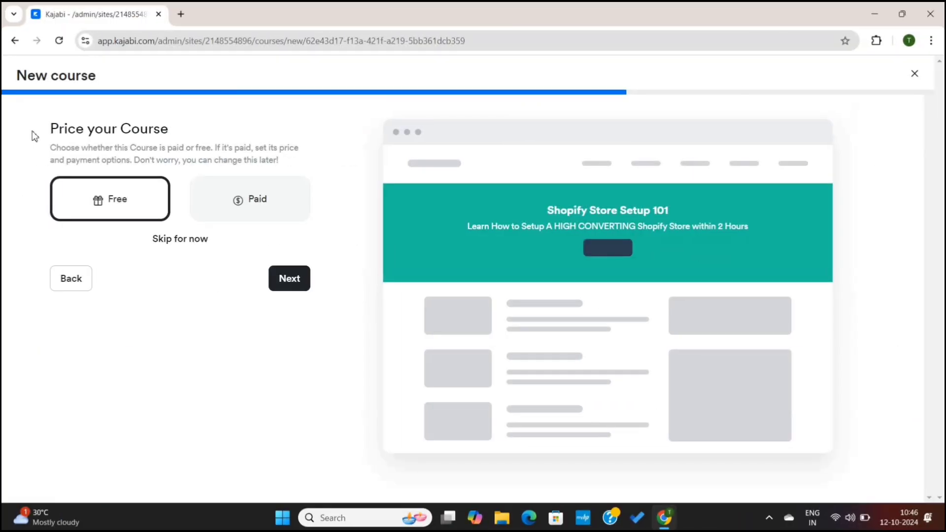
left_click_drag(32, 115, 207, 105)
left_click(188, 120)
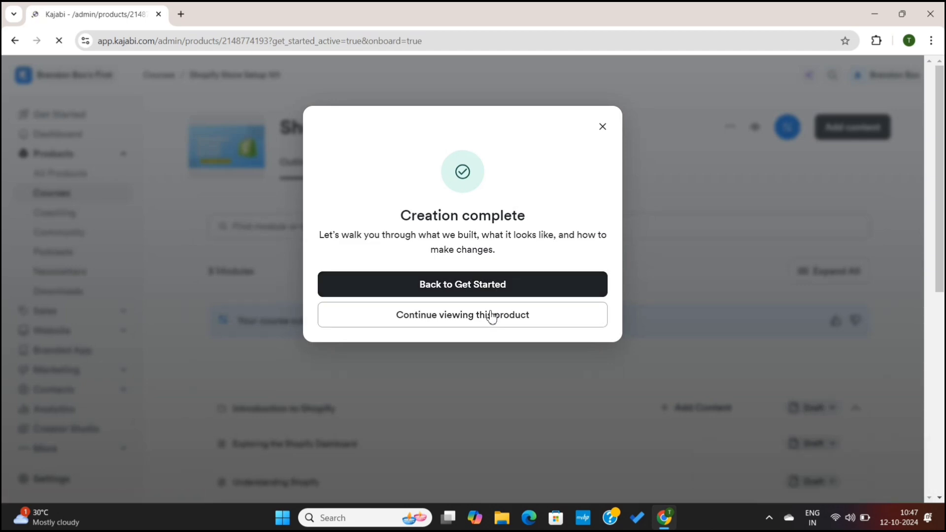
Step: Continue to the created course and examine the lessons inside each module of its generated outline
left_click(492, 318)
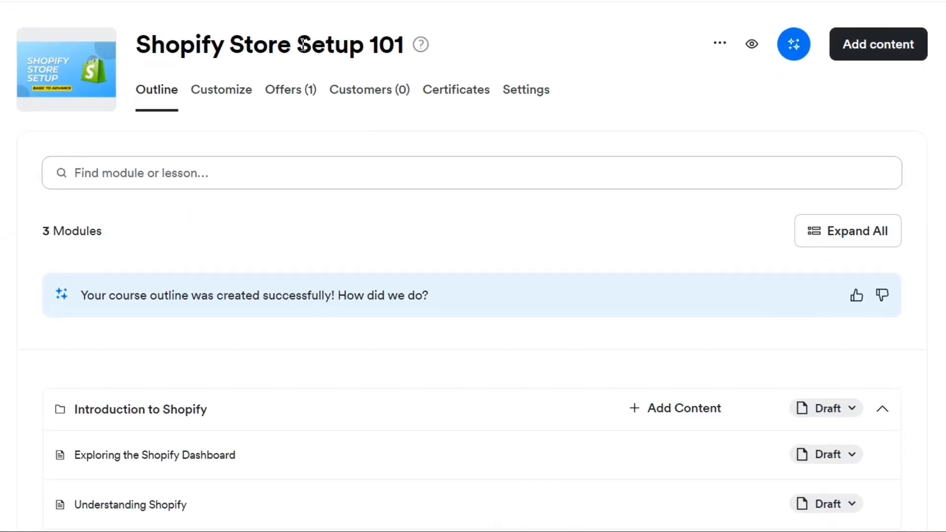
triple_click(303, 44)
left_click(304, 44)
scroll(291, 218, "down", 4)
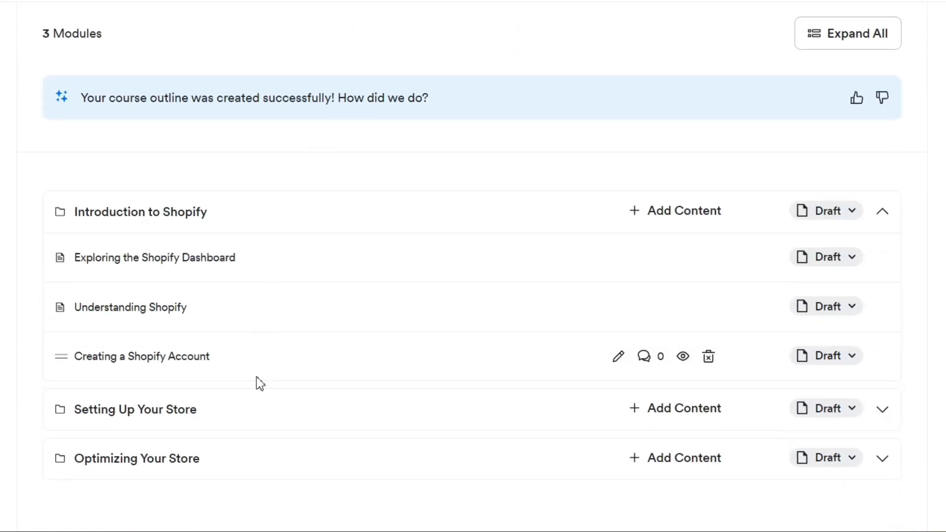
scroll(253, 430, "down", 3)
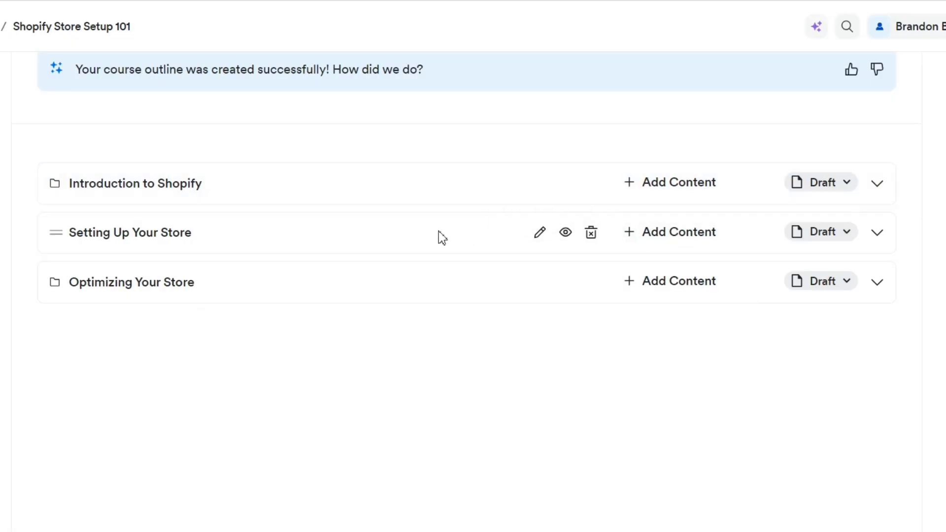
left_click(878, 234)
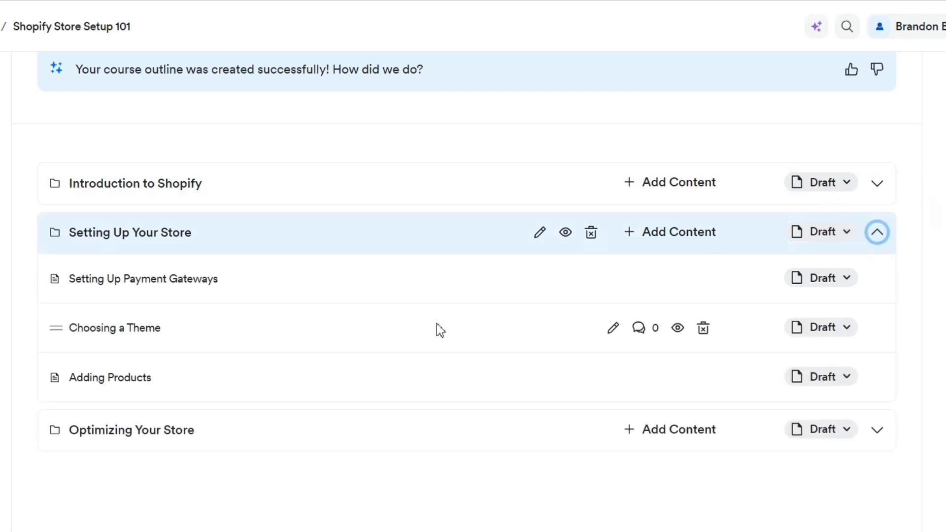
left_click(877, 232)
left_click(879, 290)
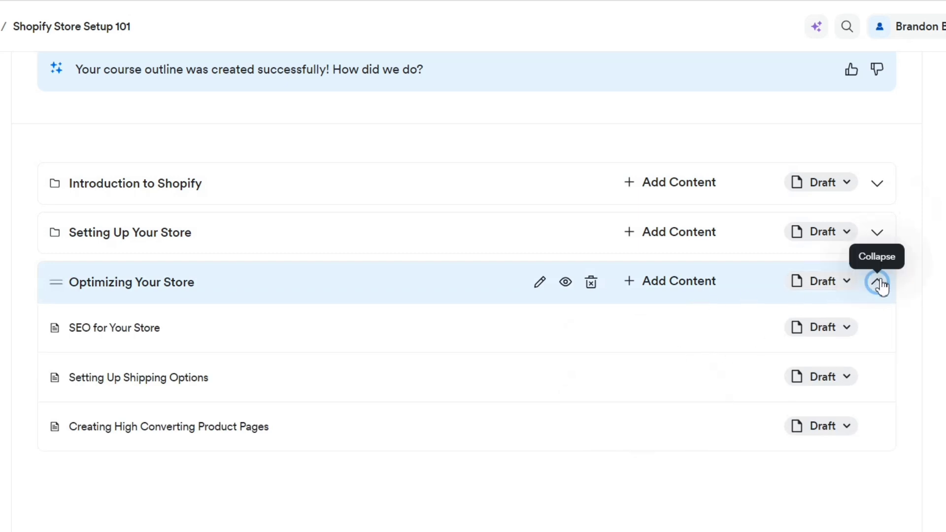
left_click(879, 284)
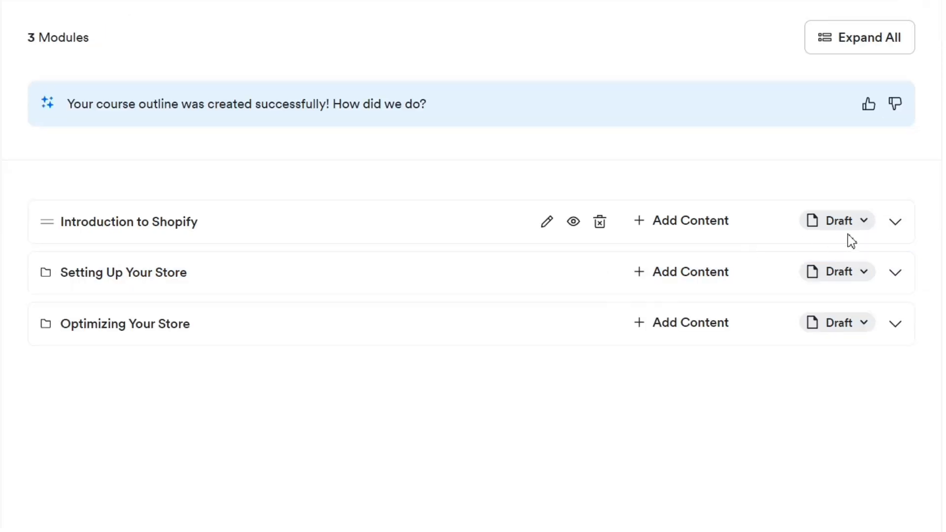
Step: Try to delete the whole "Introduction to Shopify" module from the course outline
left_click(602, 226)
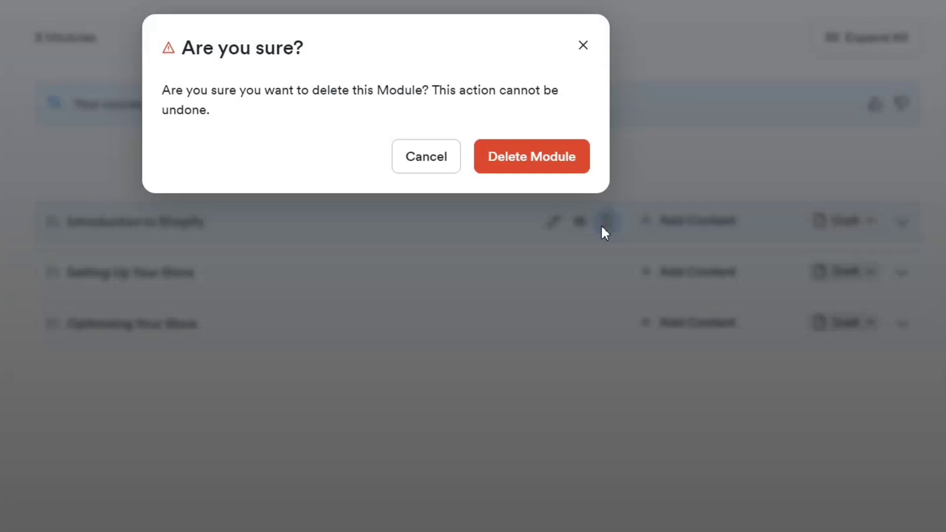
left_click(570, 169)
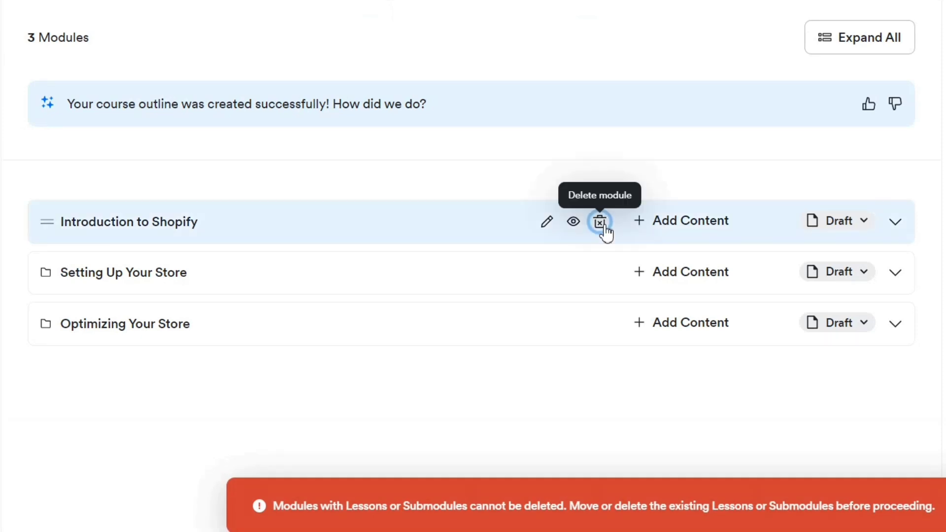
Step: Delete the "Exploring the Shopify Dashboard" lesson from the "Introduction to Shopify" module
left_click(896, 223)
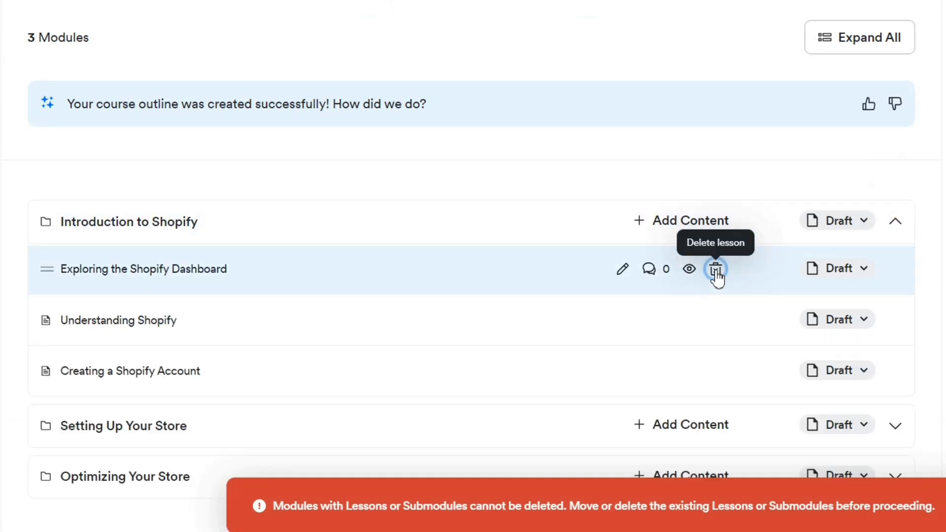
left_click(715, 269)
left_click(547, 160)
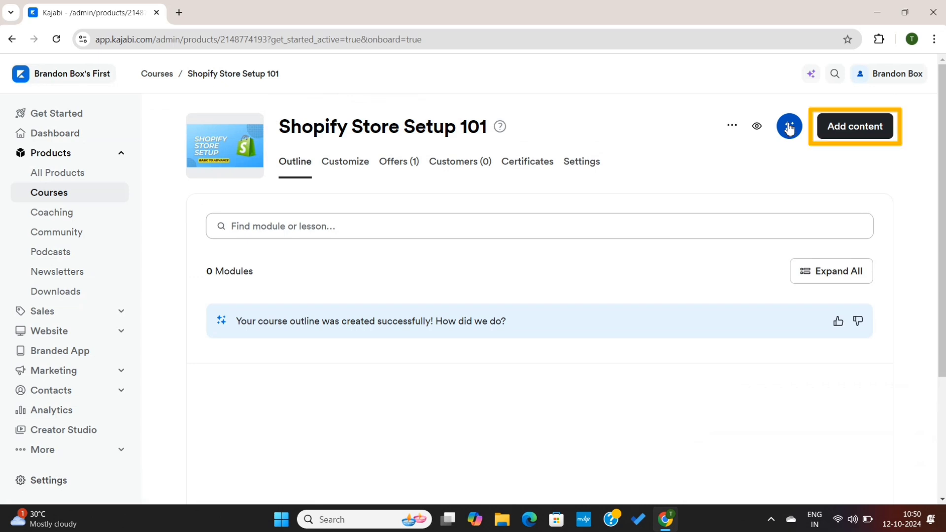
Step: Add a new module to the course outline with the title "Setting Us Shopify Store"
left_click(855, 125)
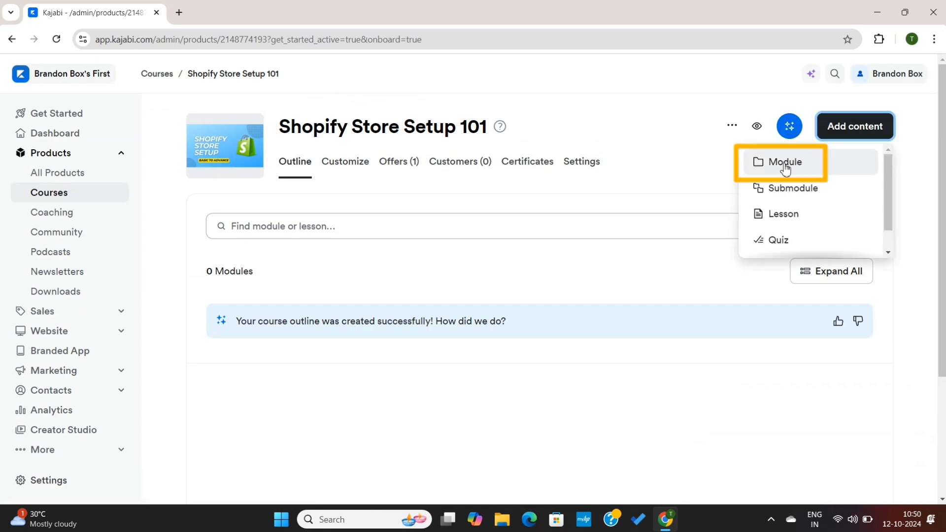
left_click(785, 164)
left_click(446, 192)
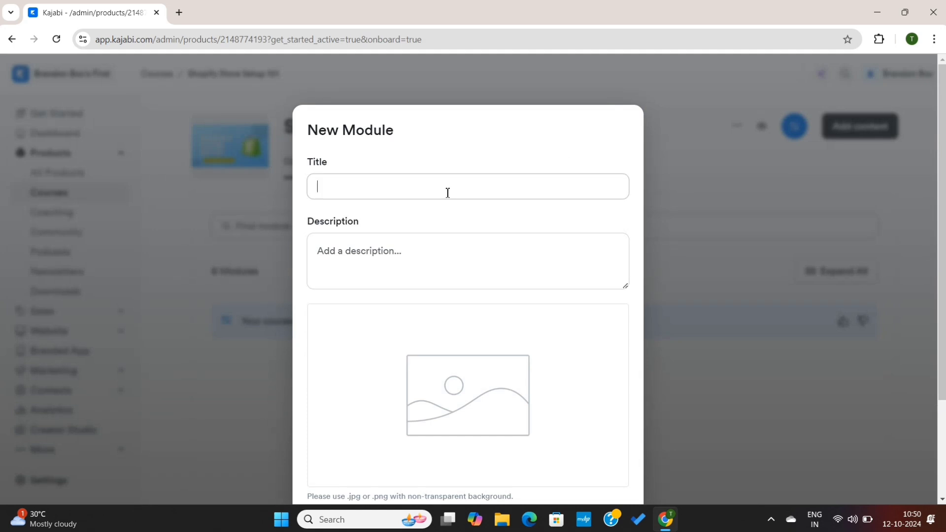
type("Settin")
type("g Us Shopify Store")
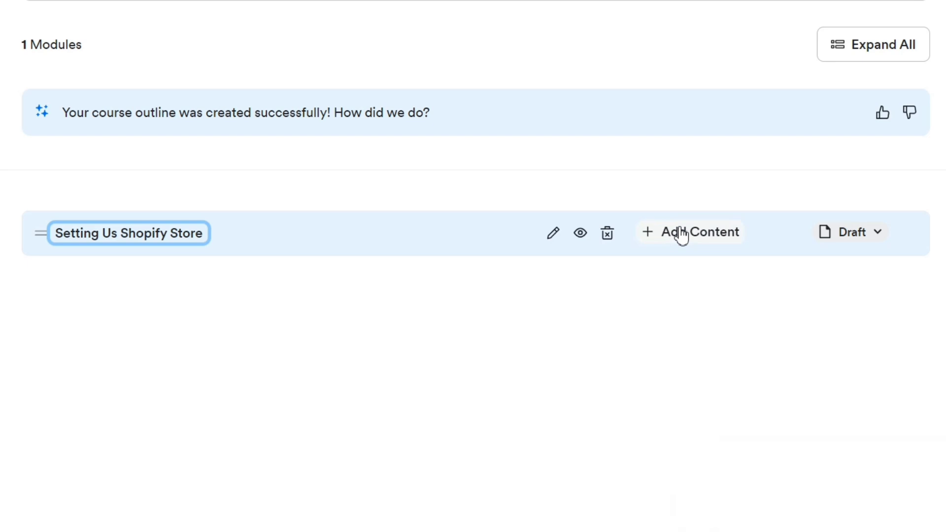
Step: Add a lesson titled "Shopify Free trial" to the "Setting Us Shopify Store" module and start another lesson there
left_click(691, 282)
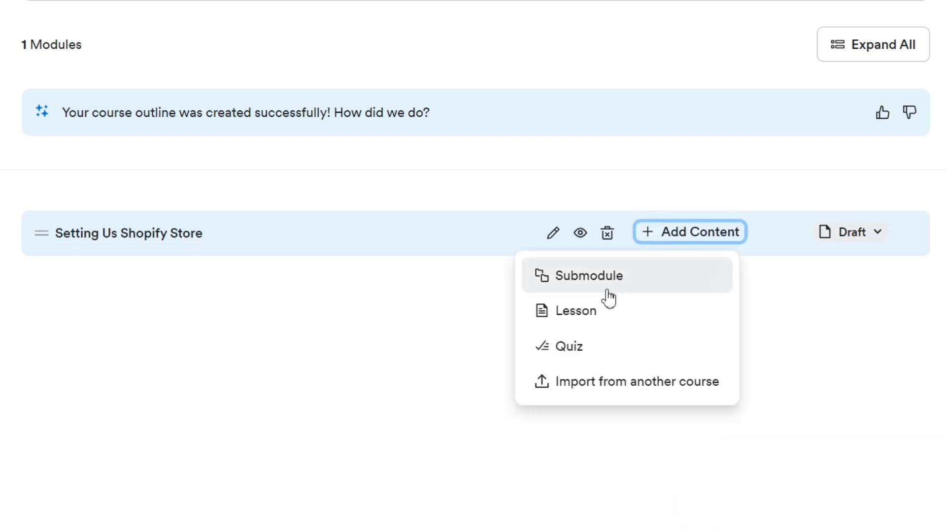
left_click(579, 319)
left_click(332, 224)
type("Shopify Free trial")
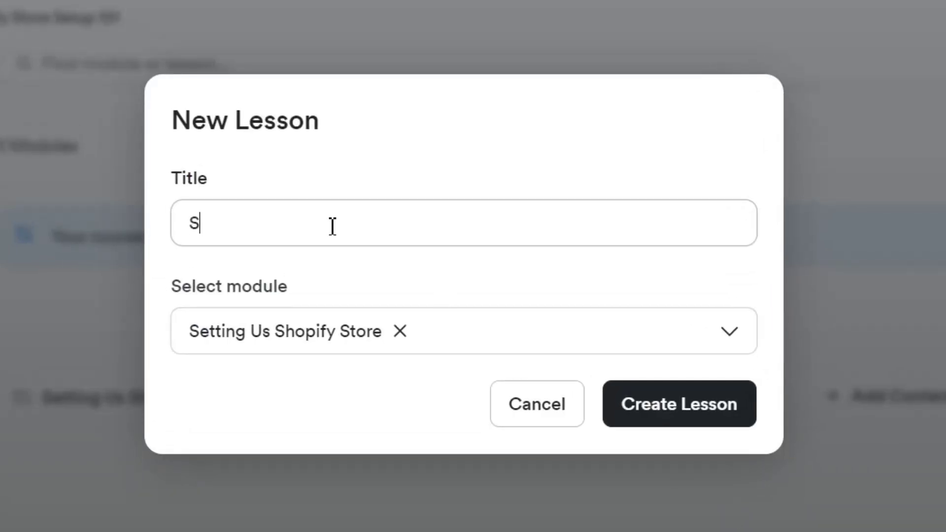
left_click(671, 400)
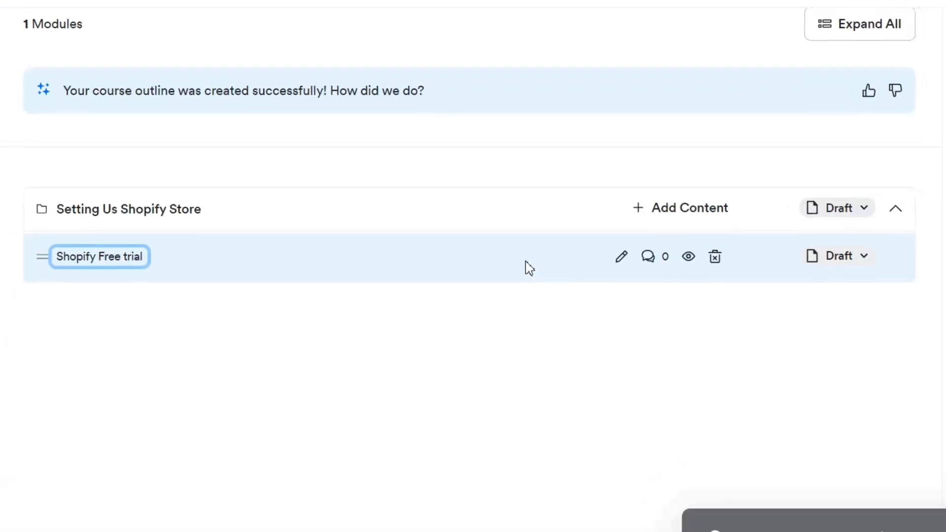
left_click(661, 210)
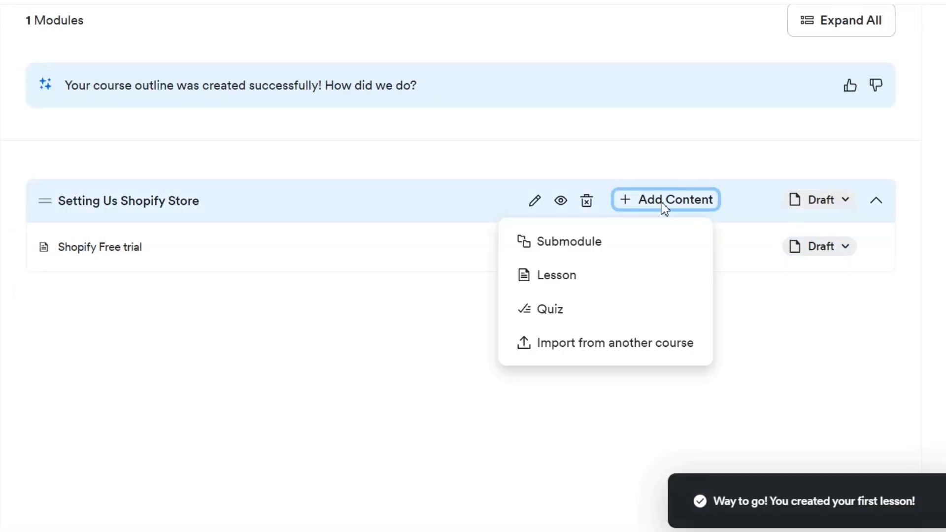
left_click(580, 275)
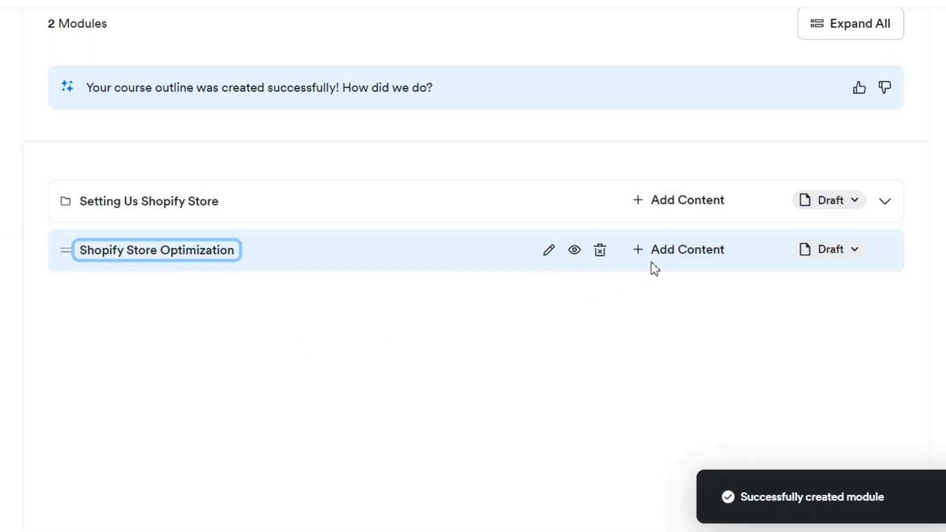
Step: Open a new quiz for the "Shopify Store Optimization" module and examine its question options
left_click(680, 253)
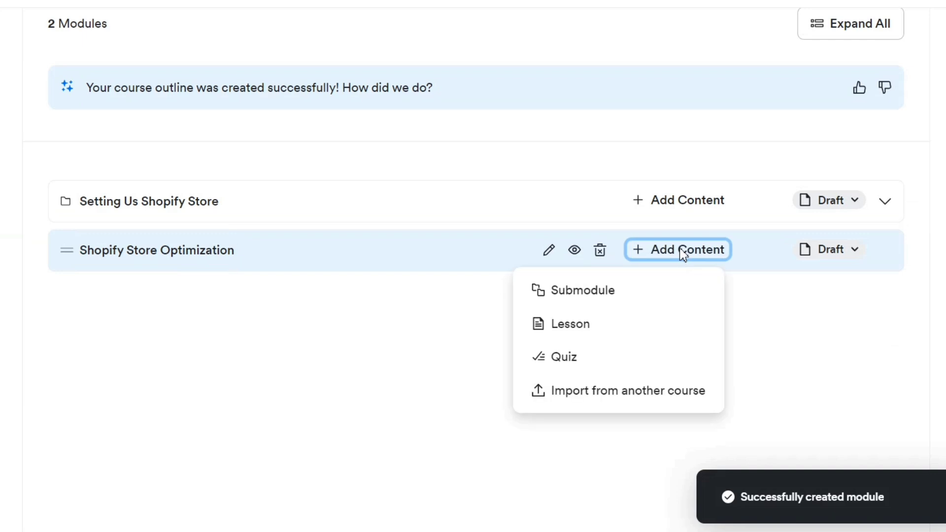
left_click(602, 348)
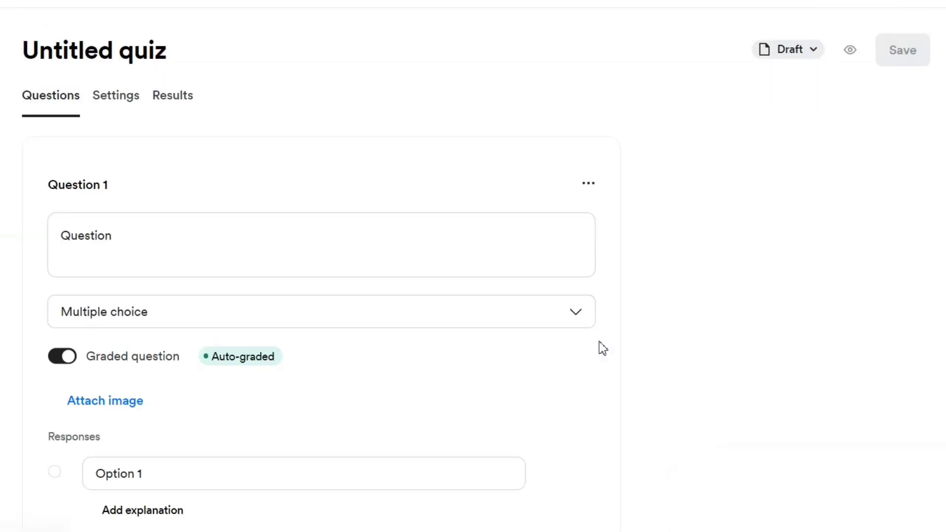
scroll(513, 305, "down", 3)
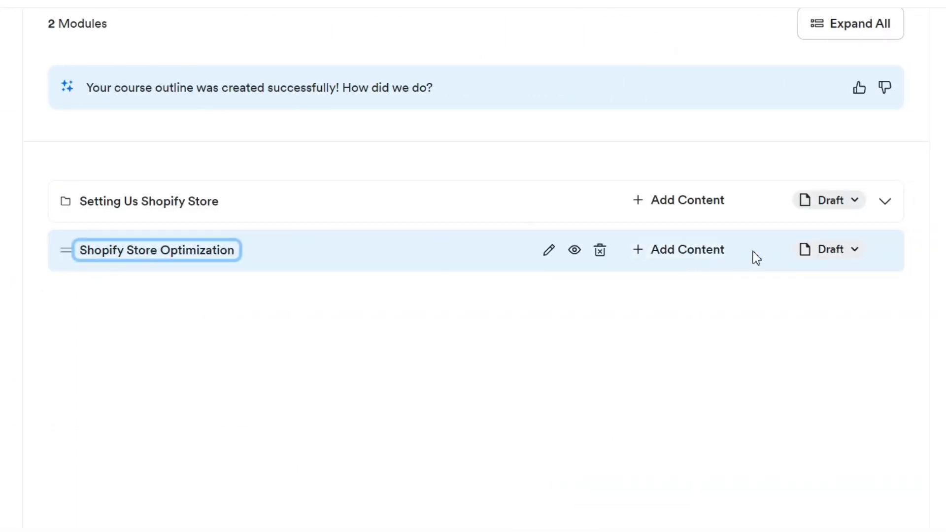
Step: Start a new lesson in the "Shopify Store Optimization" module
left_click(695, 253)
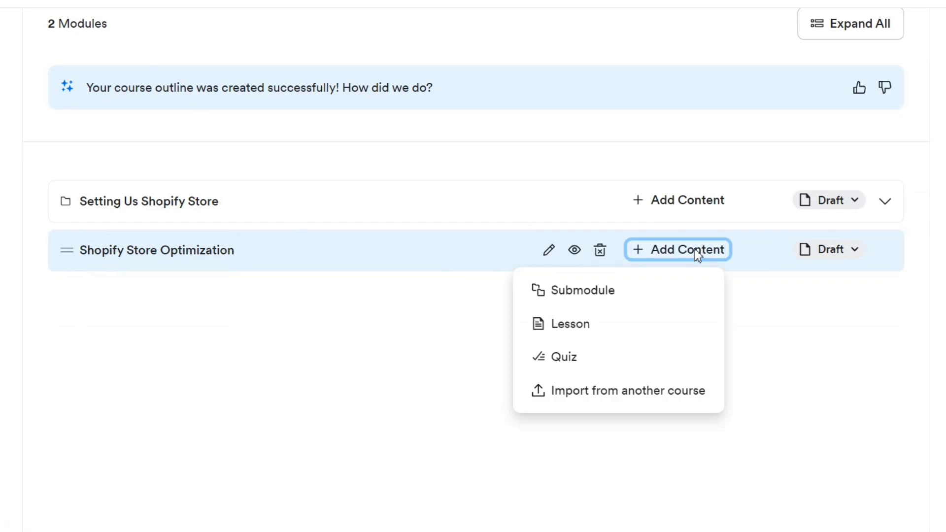
left_click(584, 336)
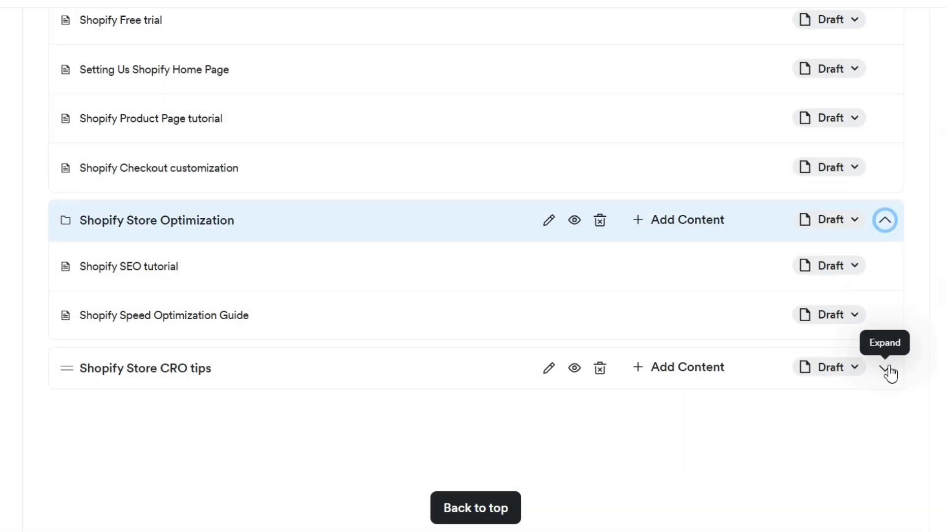
Step: Expand the "Shopify Store CRO tips" module and review the lessons across the whole course outline
left_click(887, 369)
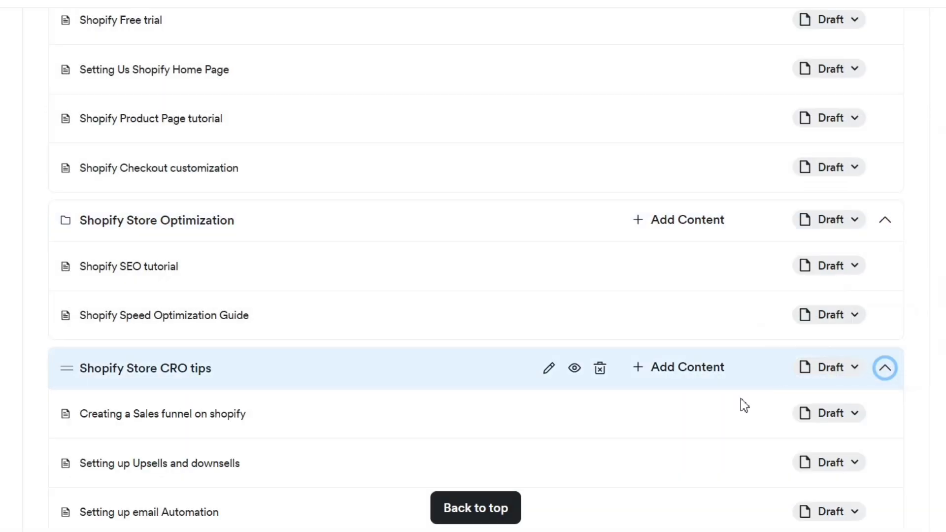
scroll(734, 402, "down", 5)
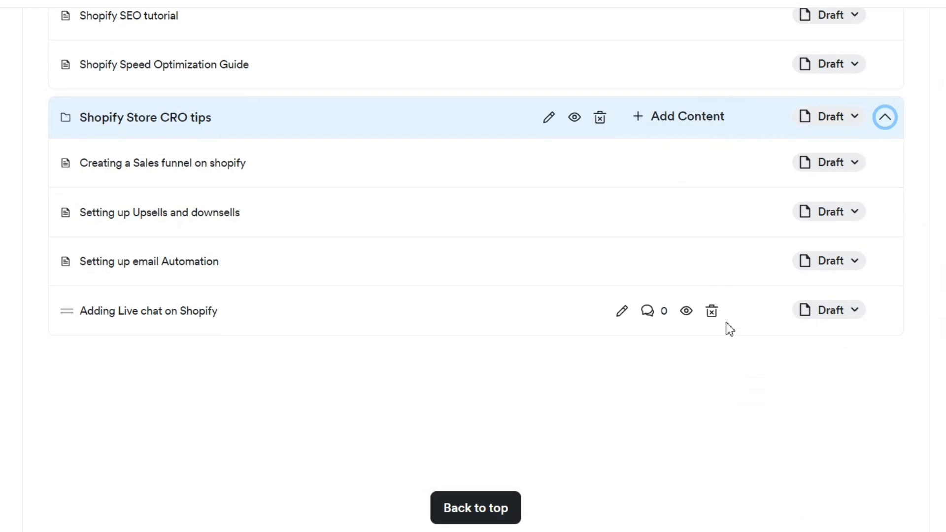
scroll(757, 186, "up", 2)
scroll(757, 186, "up", 8)
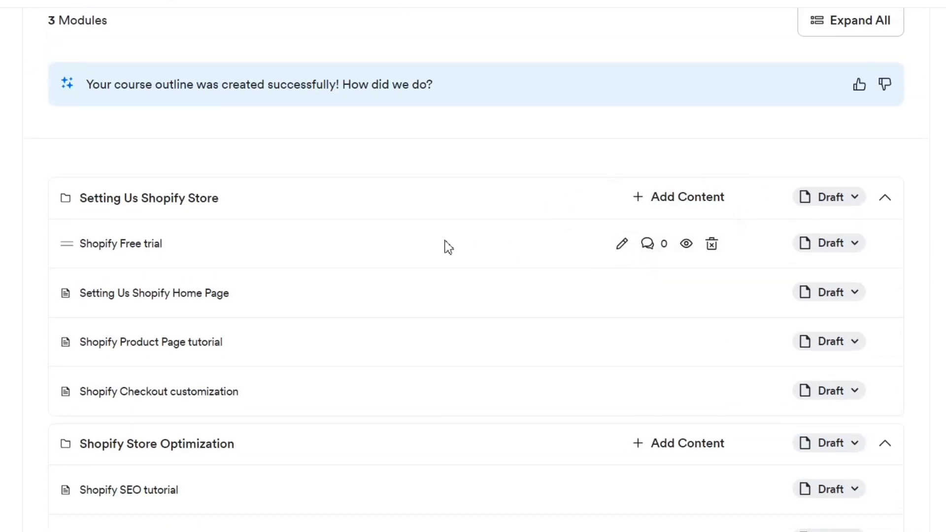
Step: Open the "Shopify Free trial" lesson for editing, compare its media types and choose Video
left_click(623, 245)
scroll(414, 239, "down", 3)
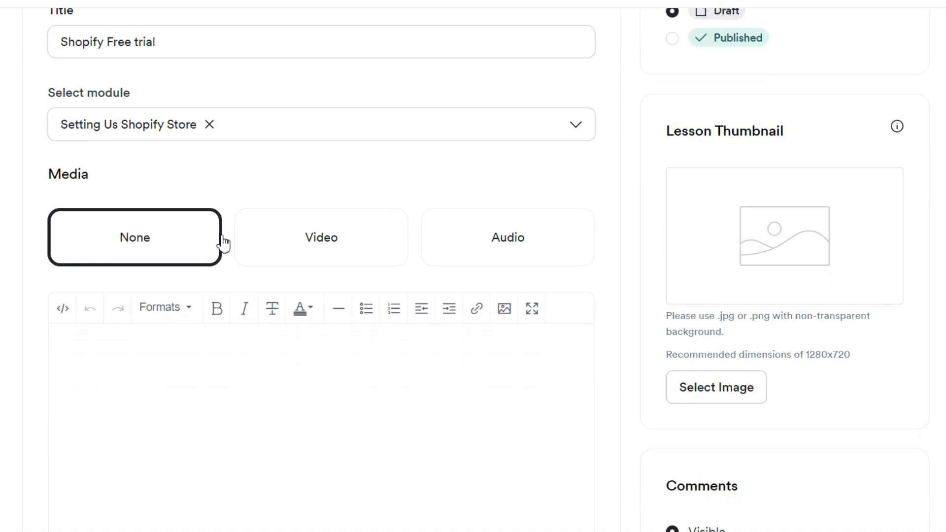
scroll(185, 320, "down", 3)
left_click(185, 321)
left_click(329, 78)
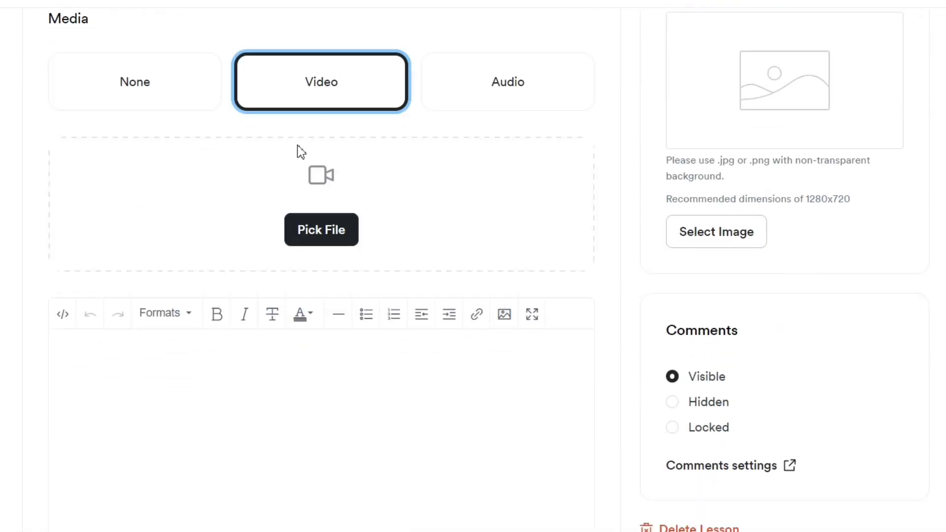
left_click(469, 99)
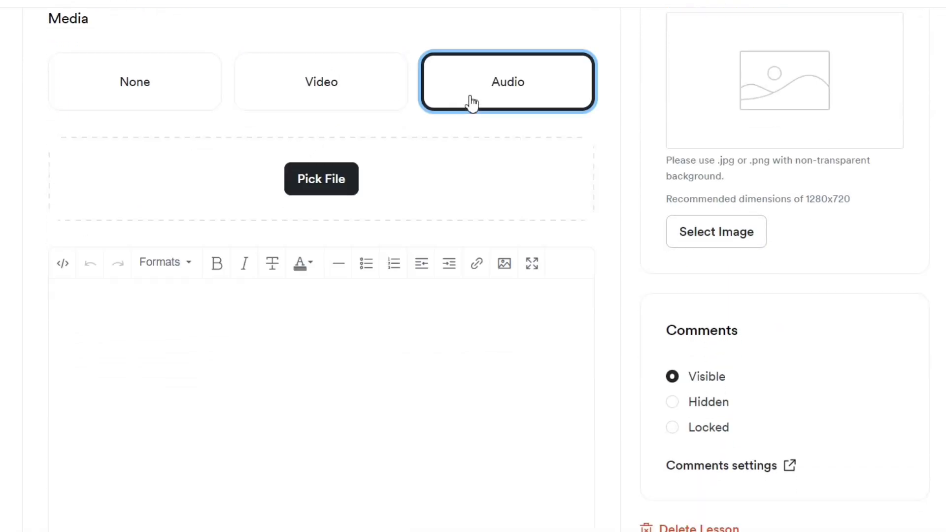
left_click(297, 92)
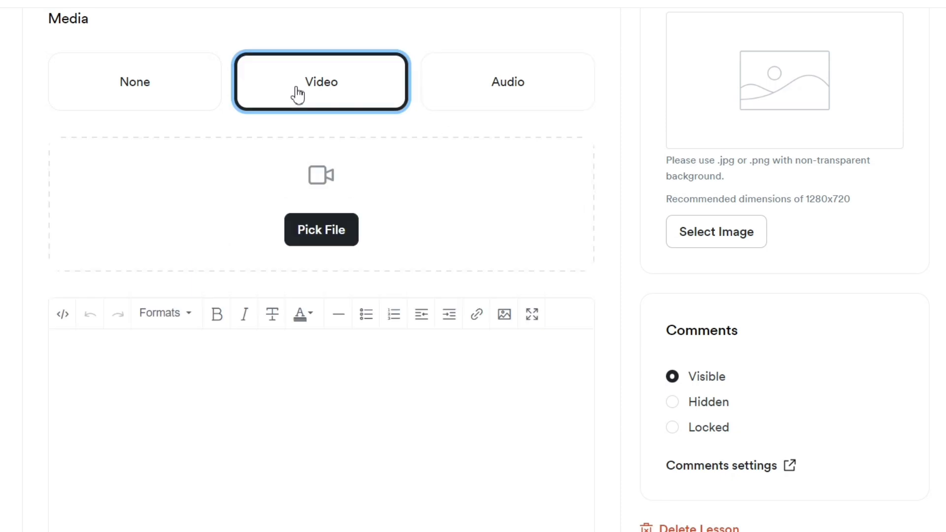
Step: Upload a video file from the device as the "Shopify Free trial" lesson's media
left_click(339, 240)
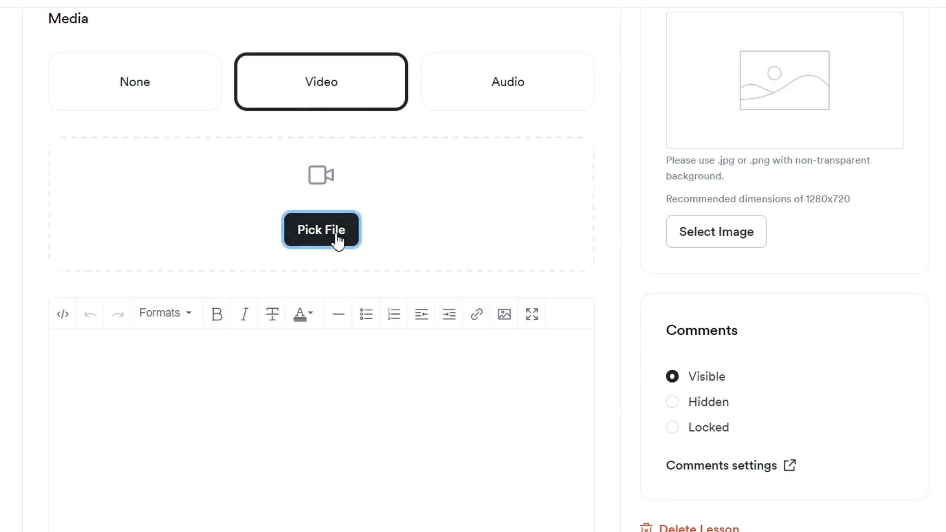
left_click(184, 321)
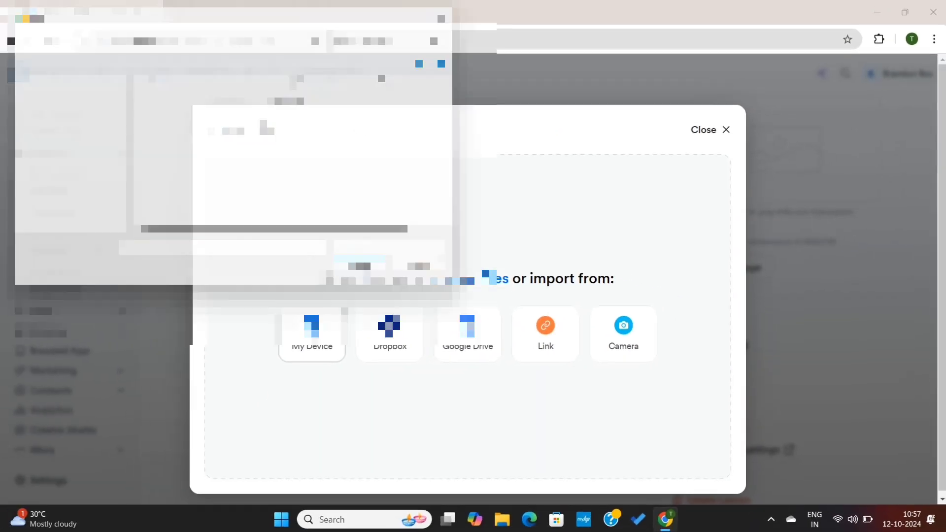
left_click(220, 255)
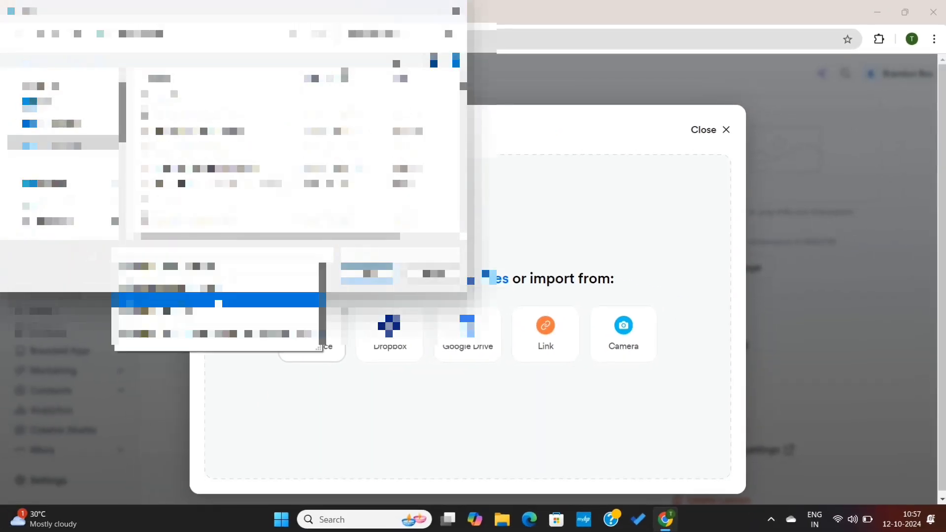
left_click(218, 300)
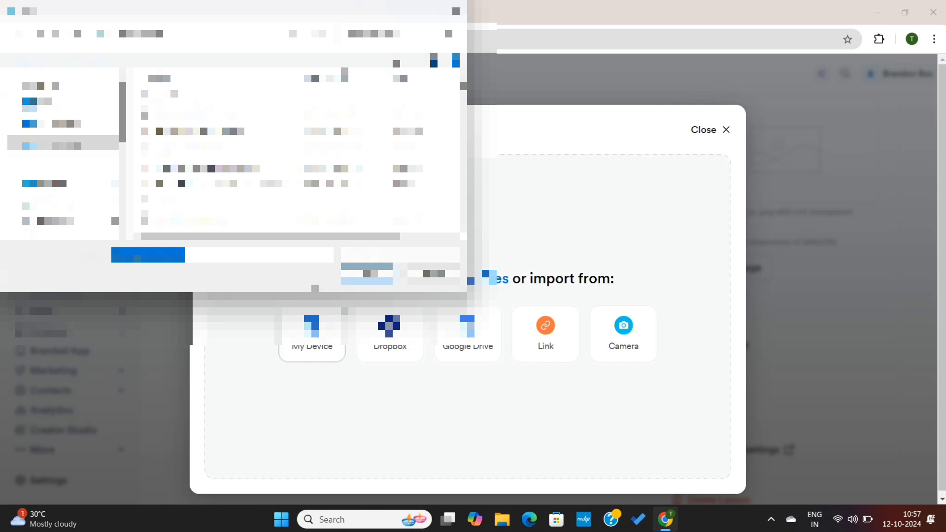
left_click(366, 275)
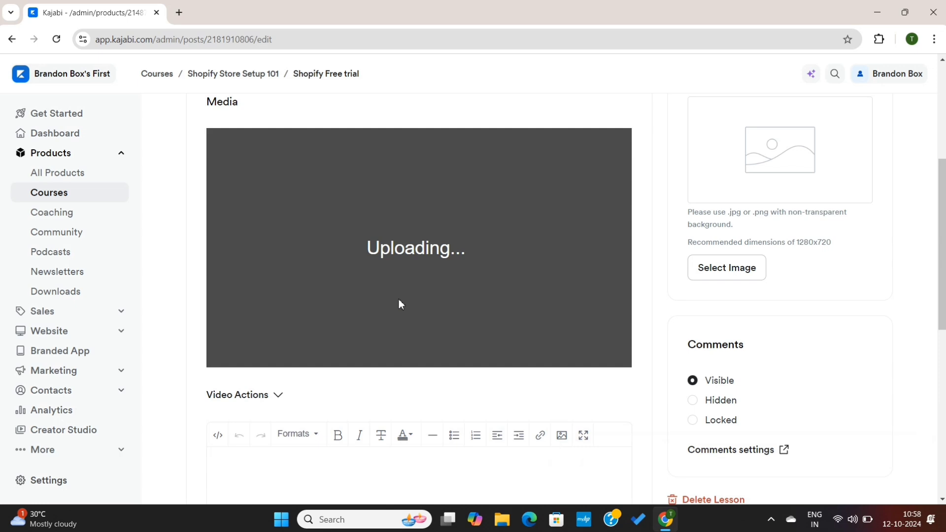
Step: Examine the lesson's text editor and downloads section below the uploaded video
scroll(520, 329, "down", 4)
scroll(443, 315, "down", 1)
left_click(365, 294)
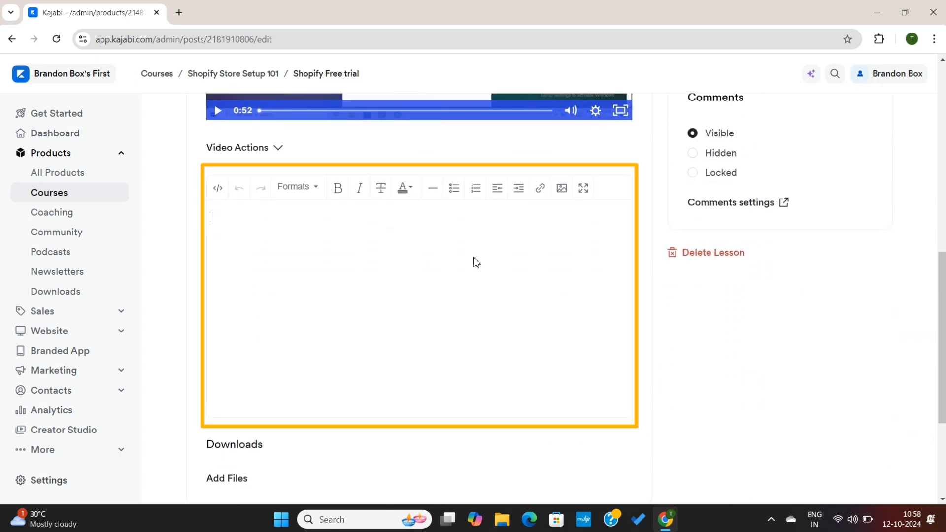
scroll(404, 292, "down", 4)
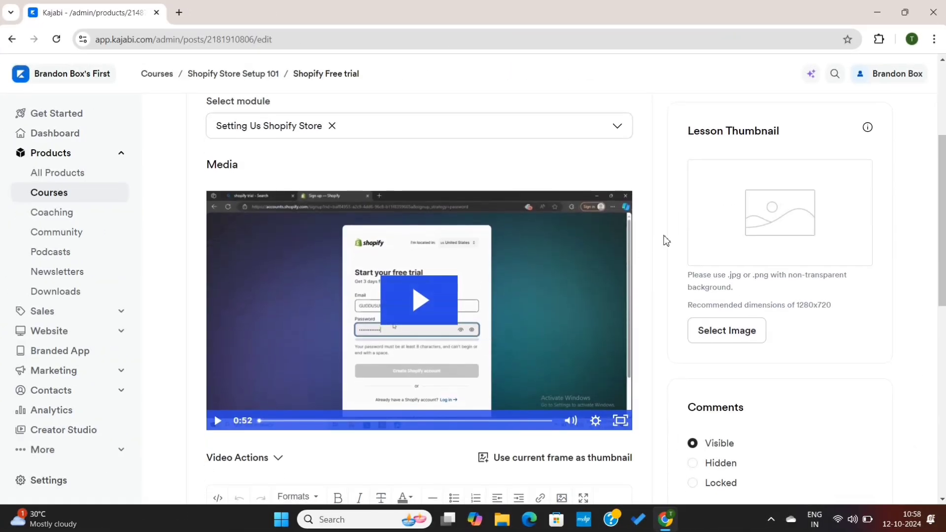
Step: Upload an image from the device as the "Shopify Free trial" lesson's thumbnail
left_click(711, 336)
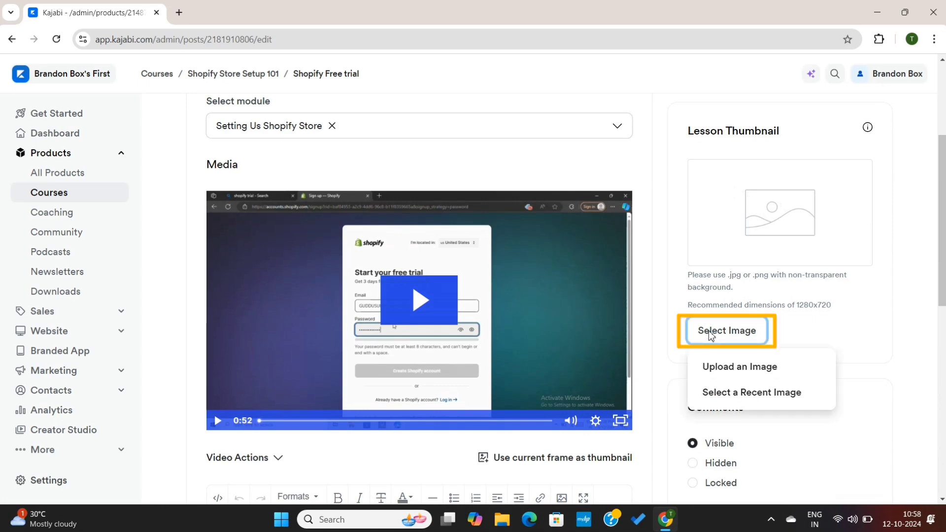
left_click(736, 371)
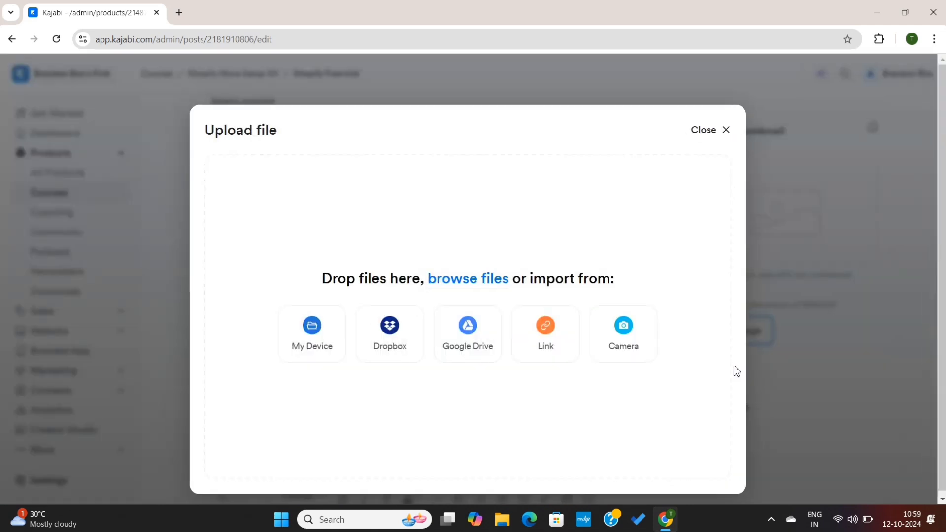
left_click(329, 332)
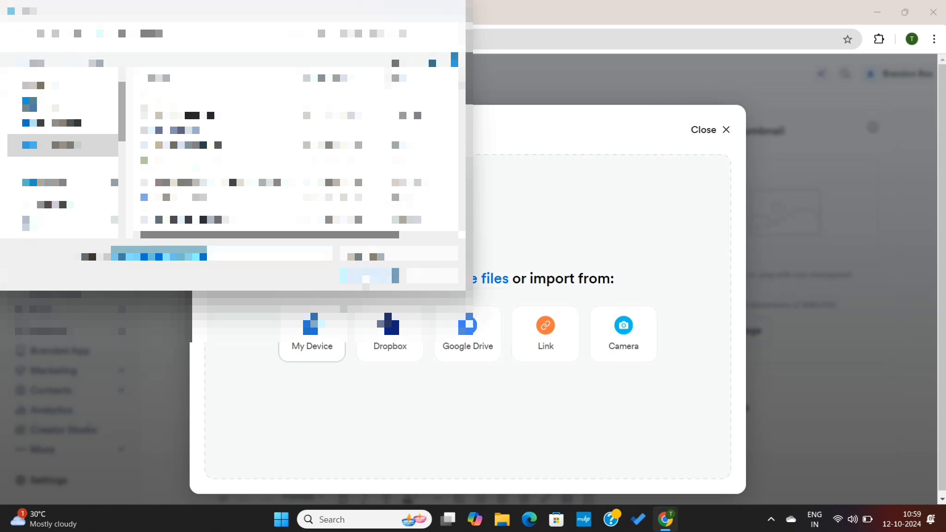
left_click(366, 277)
left_click(709, 171)
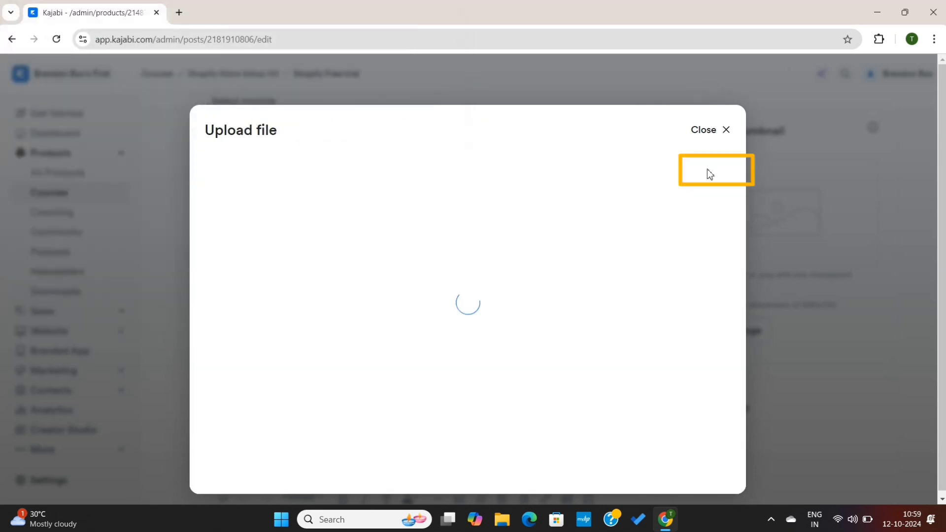
Step: Use the video frame at about 0:04 as the lesson thumbnail and save the lesson with status Published
left_click(237, 474)
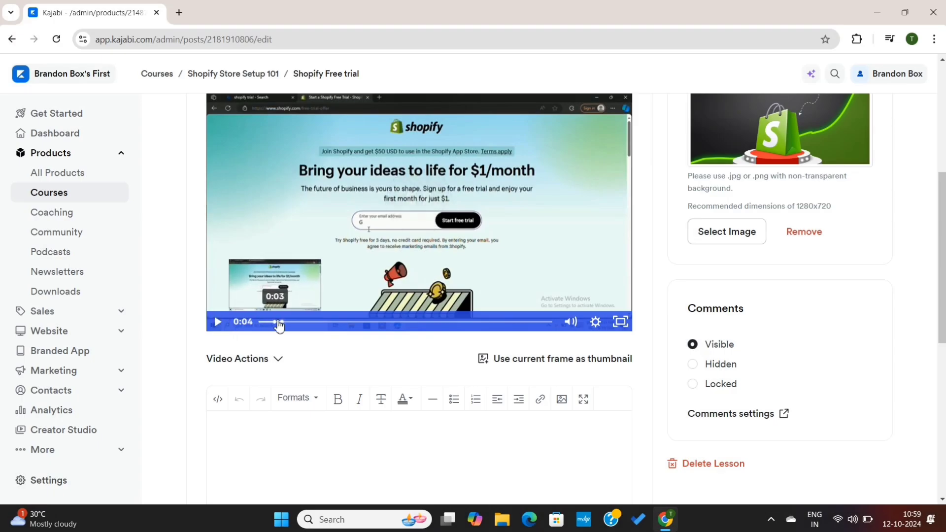
left_click(580, 362)
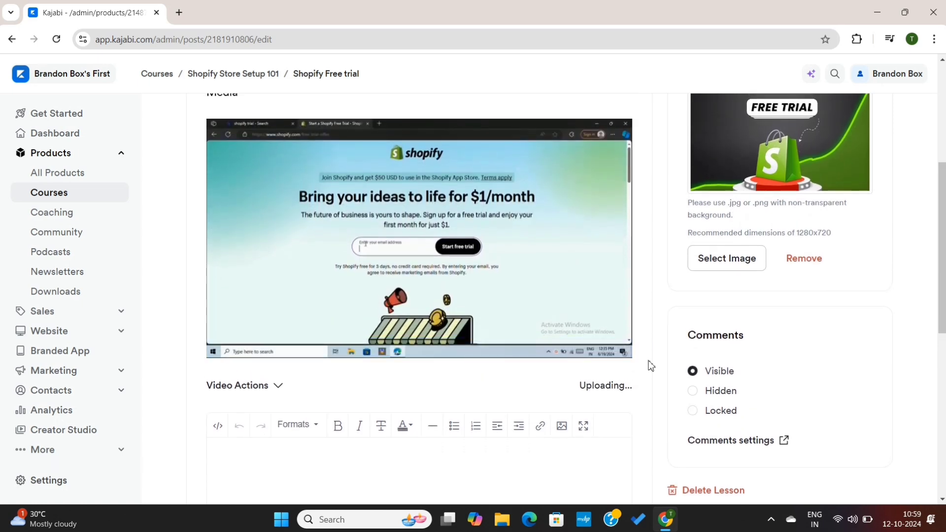
scroll(649, 363, "up", 5)
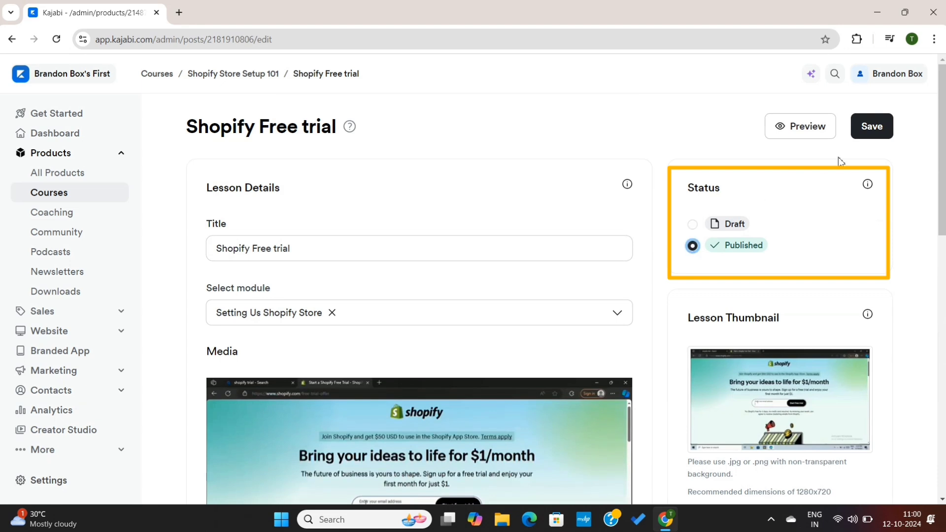
left_click(875, 129)
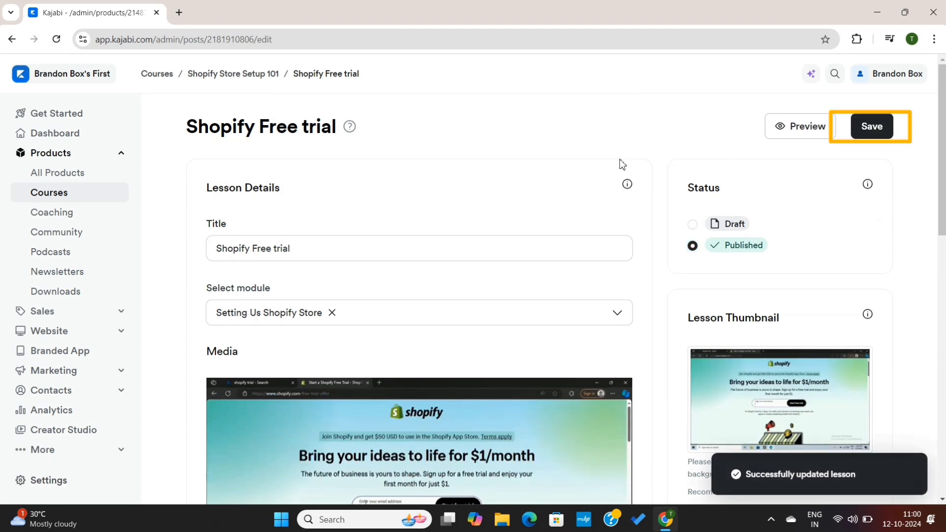
Step: Open the "Setting Us Shopify Home Page" lesson for editing and upload a video from the device as its media
left_click(247, 75)
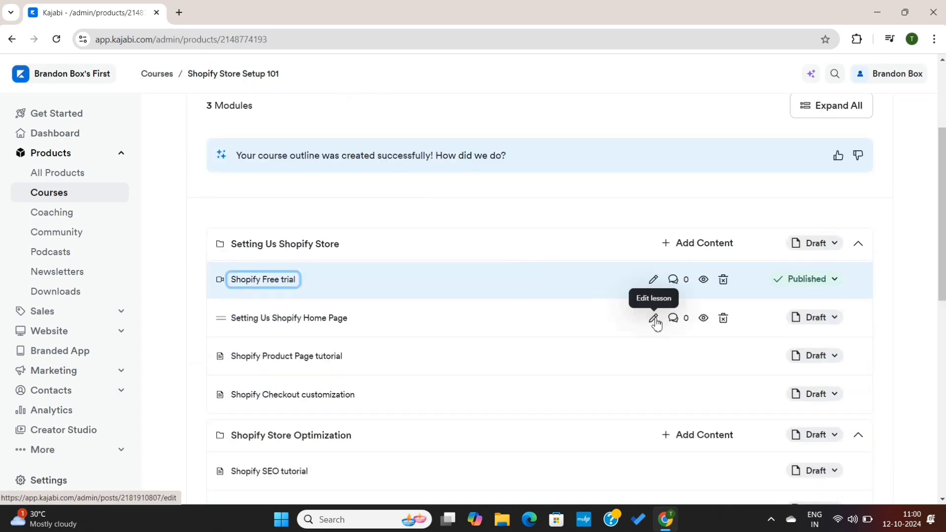
left_click(654, 319)
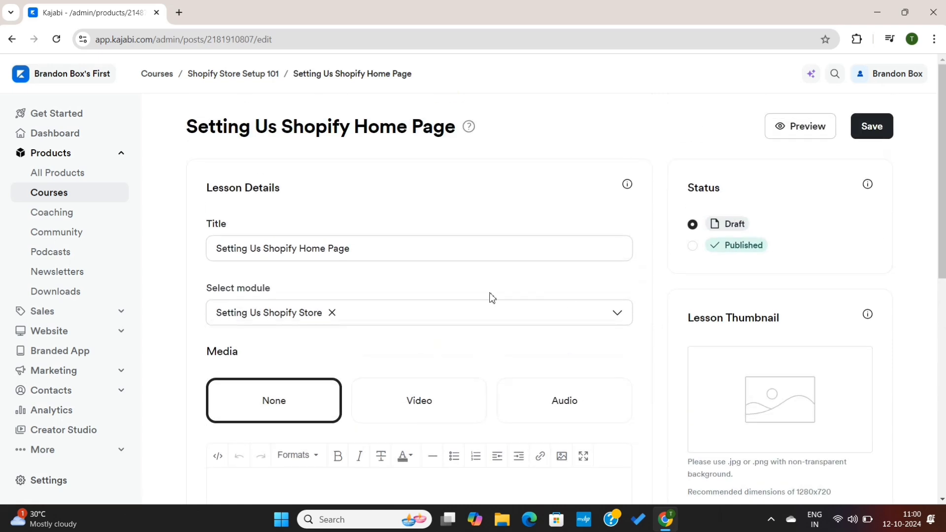
scroll(473, 298, "down", 2)
left_click(457, 303)
scroll(454, 345, "down", 2)
left_click(418, 311)
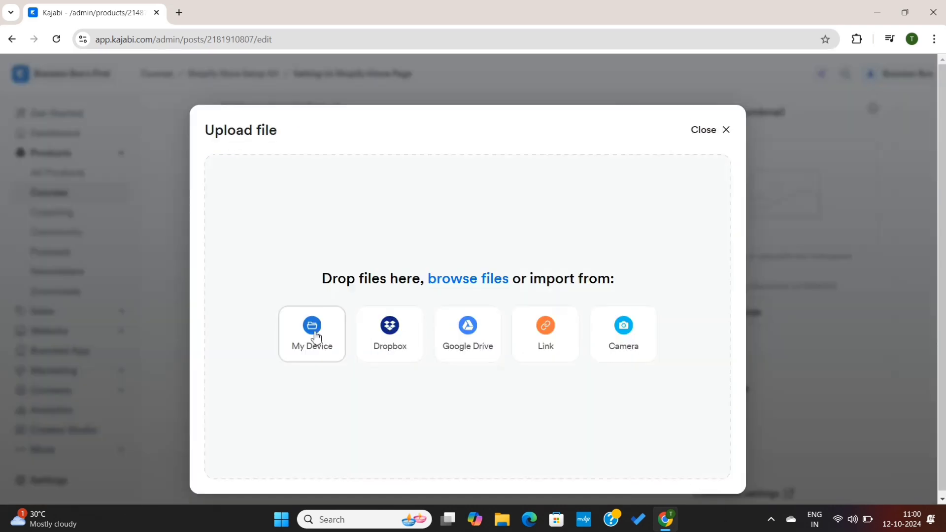
left_click(315, 335)
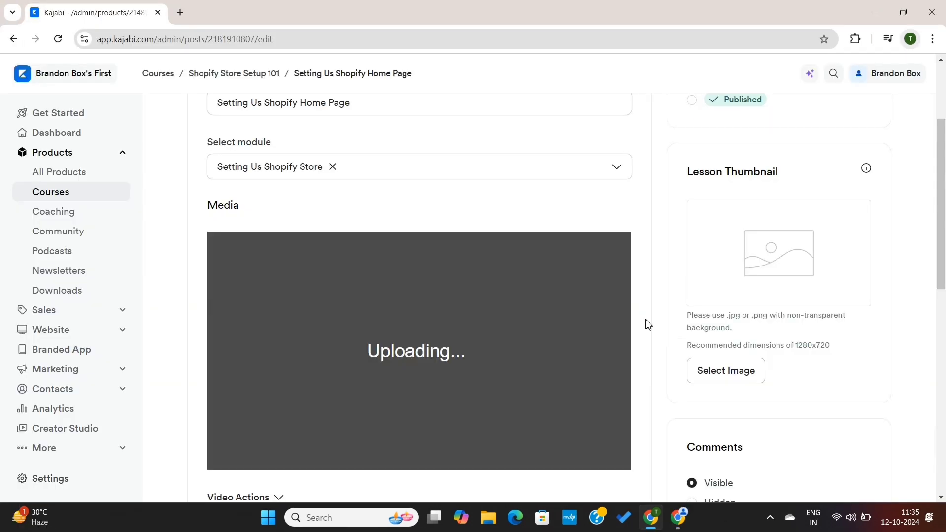
Step: Upload the Shopify product page customisation image from the device as the "Setting Us Shopify Home Page" lesson's thumbnail
scroll(646, 323, "down", 1)
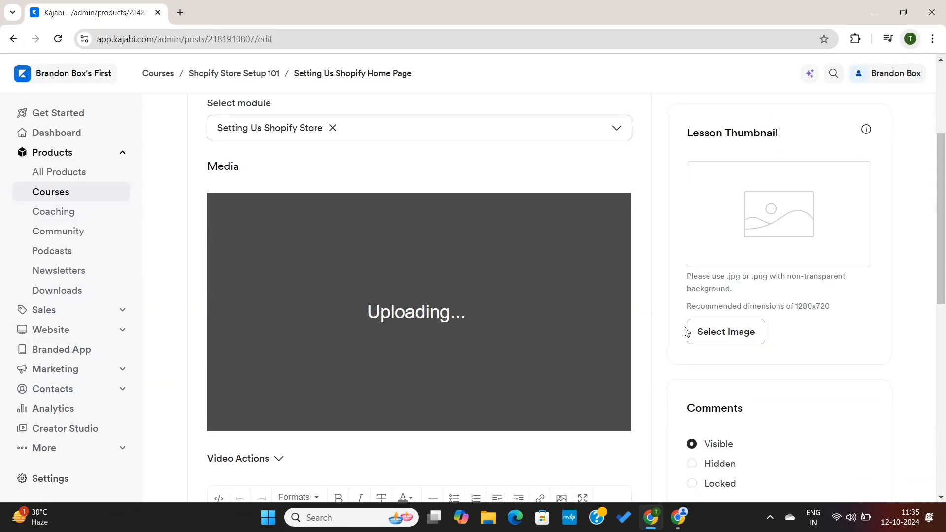
left_click(715, 337)
left_click(707, 368)
left_click(312, 331)
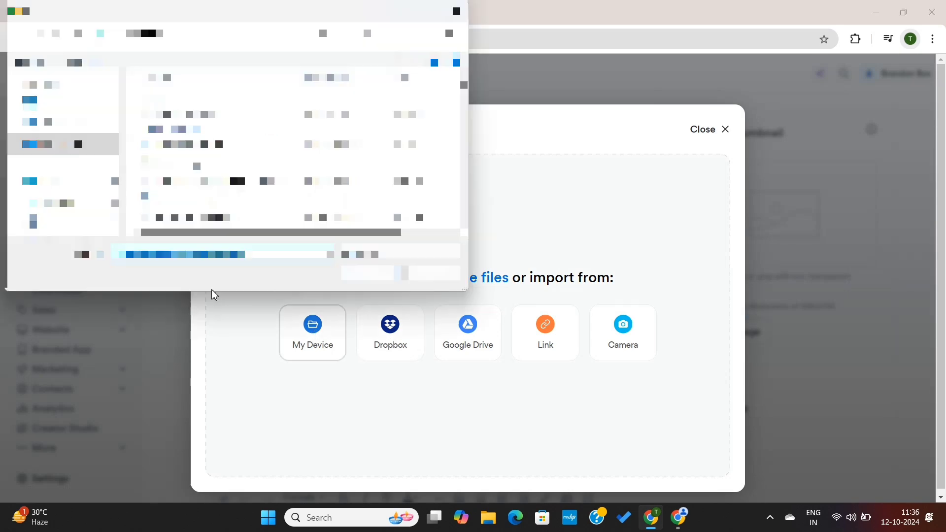
left_click(370, 272)
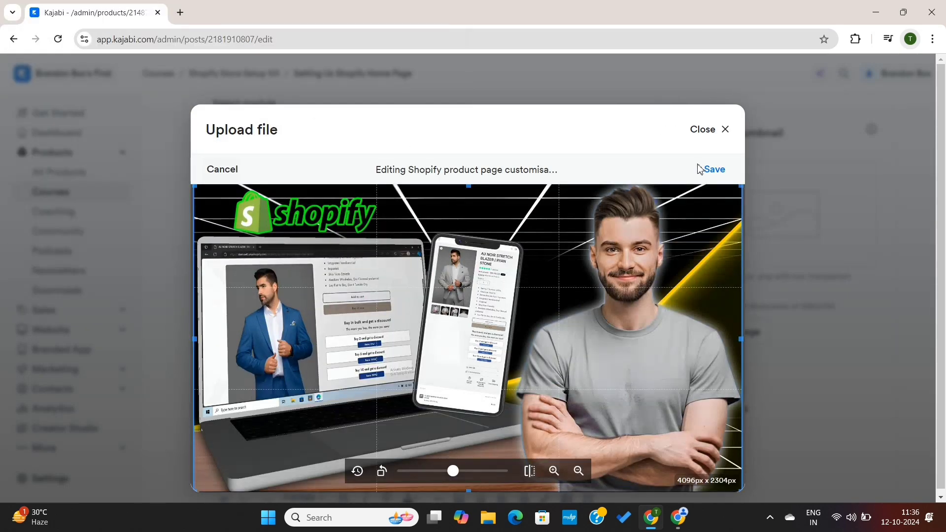
left_click(715, 169)
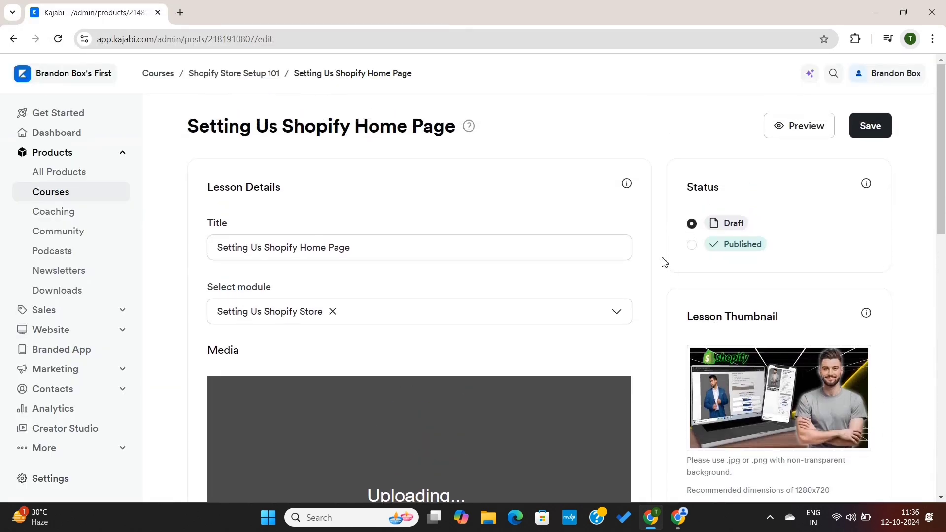
Step: Save the "Setting Us Shopify Home Page" lesson with status Published
left_click(879, 136)
scroll(436, 153, "down", 6)
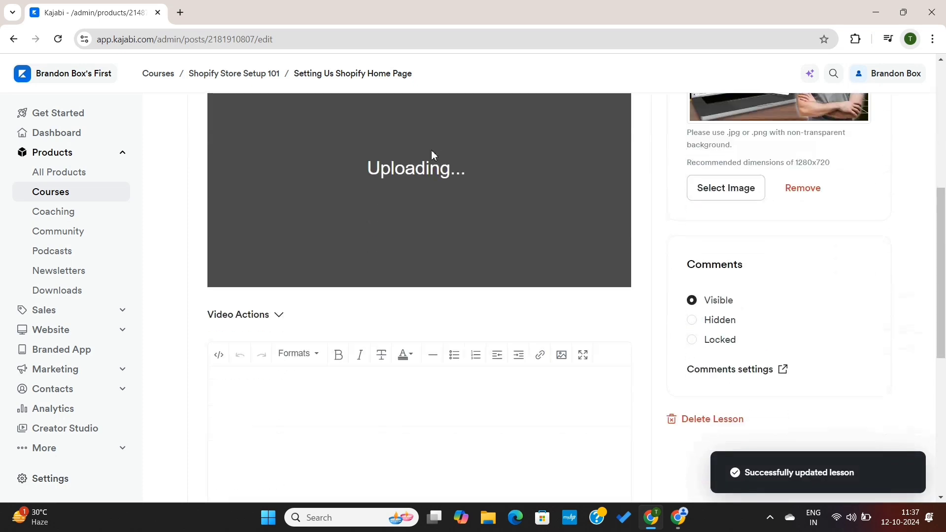
scroll(419, 187, "up", 7)
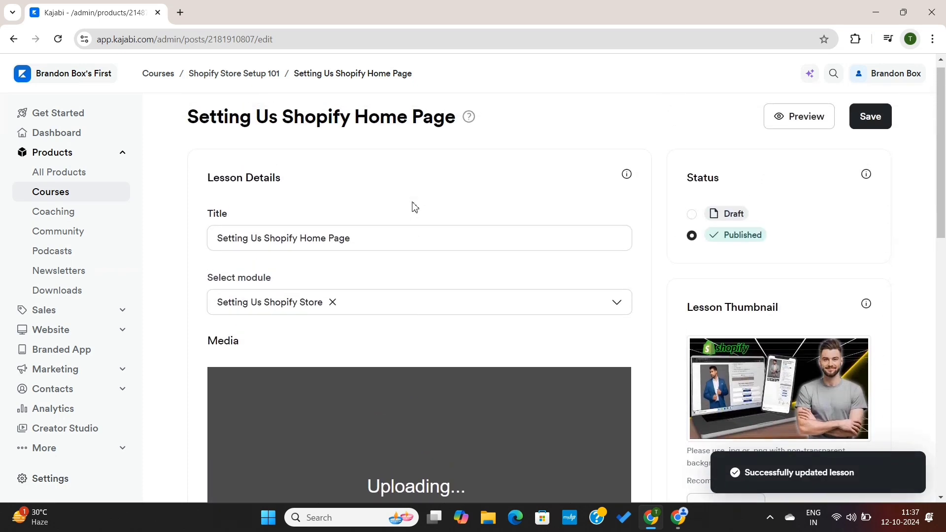
Step: Return to the course outline and publish the "Setting up email Automation" and "Adding Live chat on Shopify" lessons
left_click(237, 74)
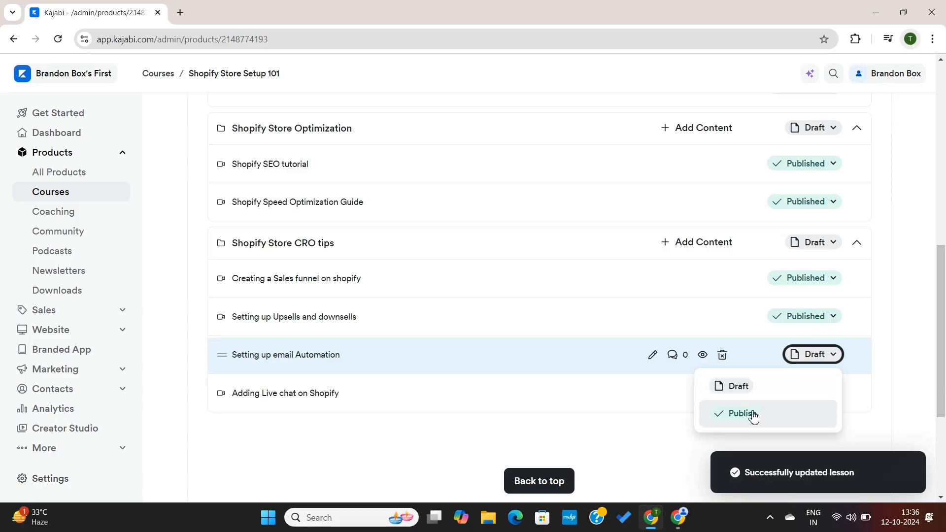
left_click(752, 414)
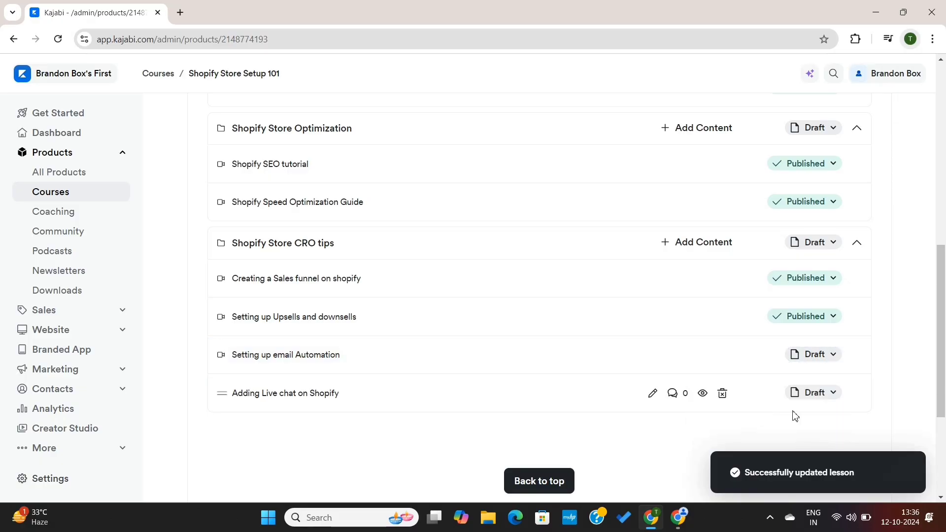
left_click(818, 393)
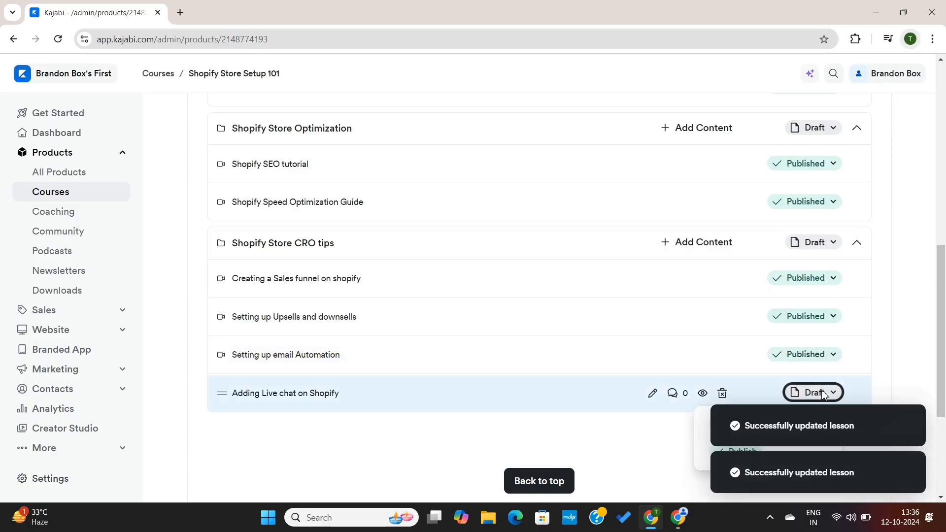
left_click(730, 451)
Step: Publish the "Shopify Store CRO tips" and "Shopify Store Optimization" modules
left_click(813, 234)
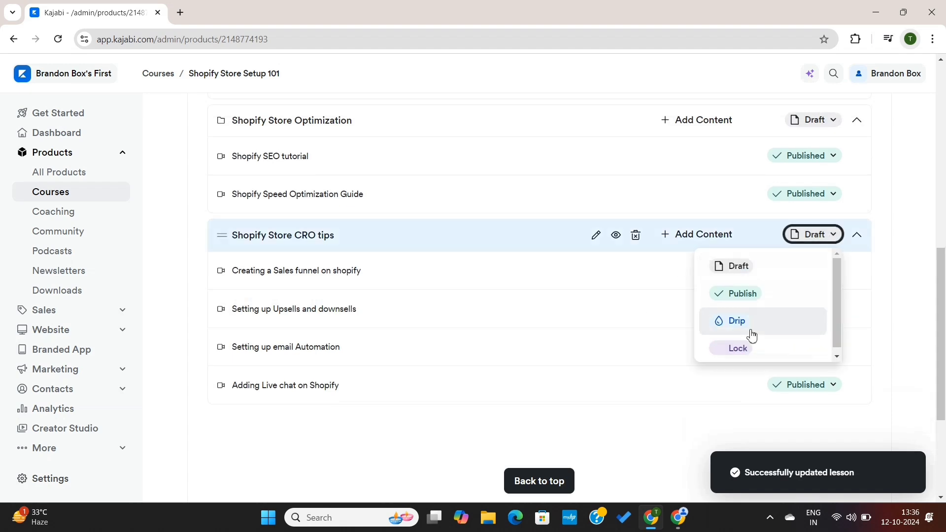
left_click(736, 293)
scroll(804, 230, "up", 1)
left_click(813, 171)
left_click(744, 230)
scroll(800, 158, "up", 4)
left_click(818, 186)
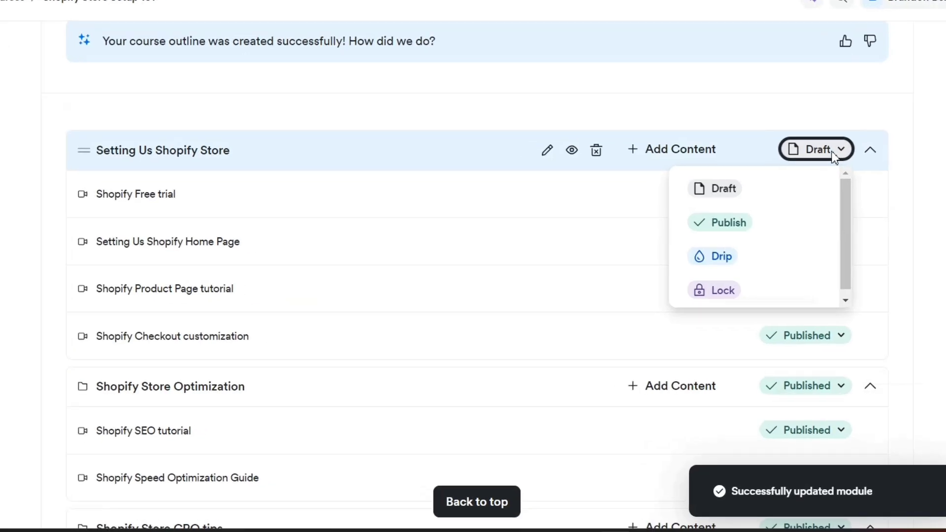
left_click(759, 290)
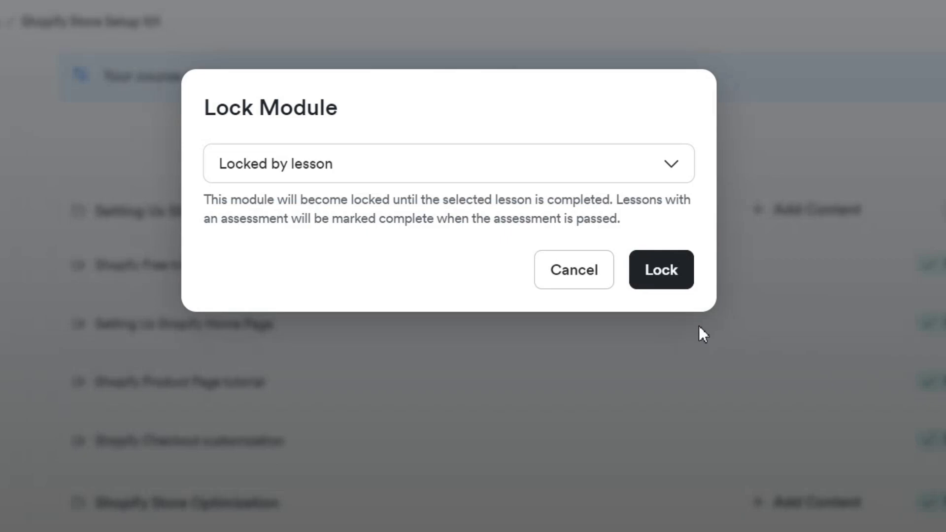
left_click(672, 325)
Step: Publish the "Setting Us Shopify Store" module
left_click(863, 149)
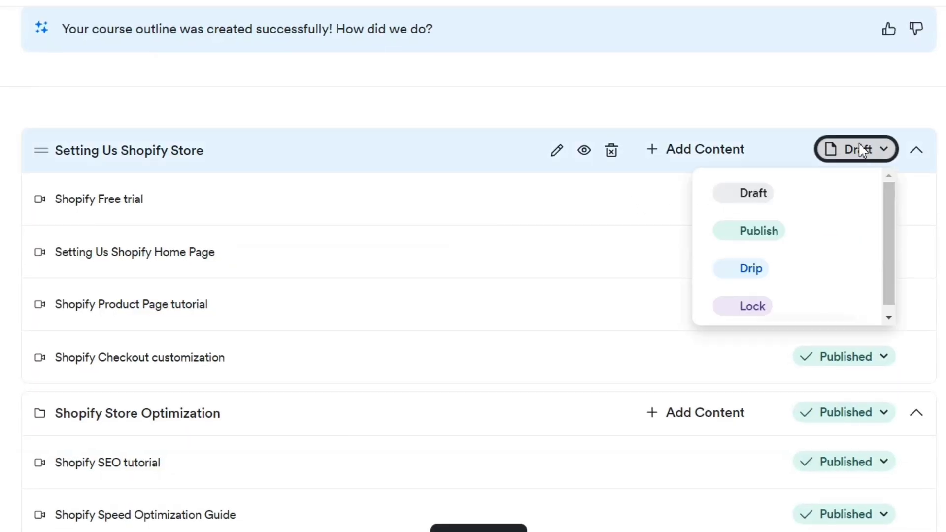
left_click(790, 241)
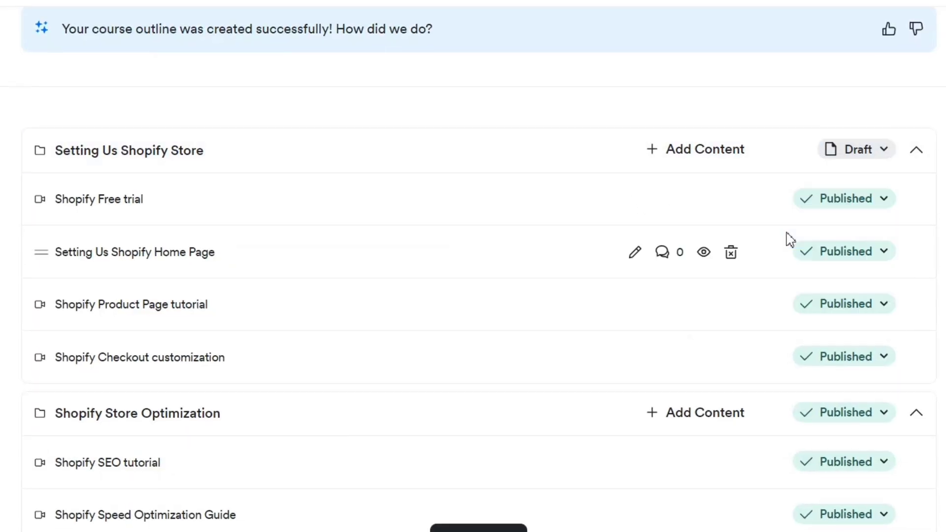
scroll(813, 246, "down", 8)
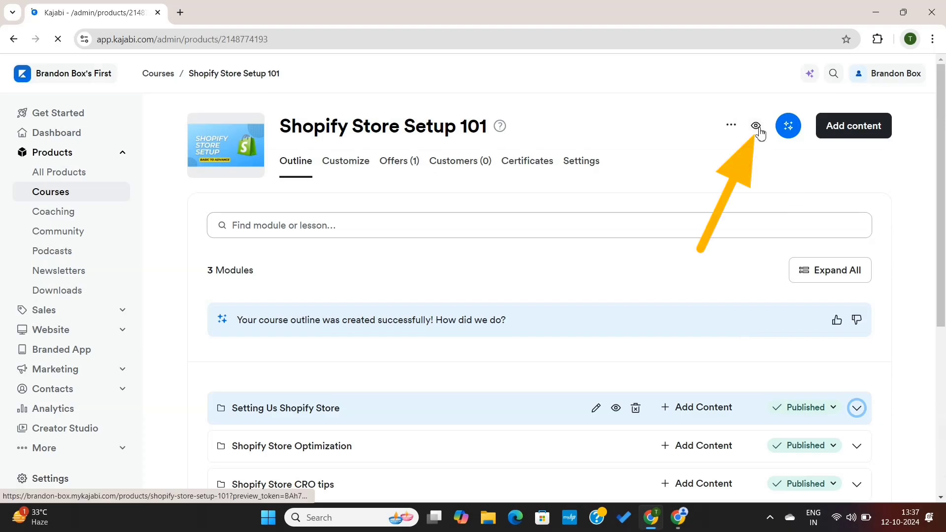
Step: Preview the "Shopify Store Setup 101" course page and examine its modules, lessons and thumbnails
left_click(756, 126)
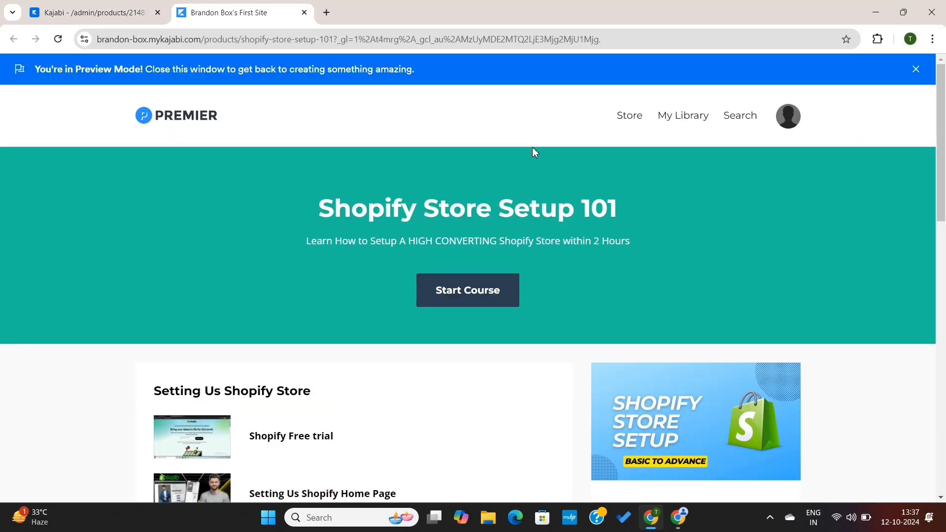
scroll(622, 237, "down", 10)
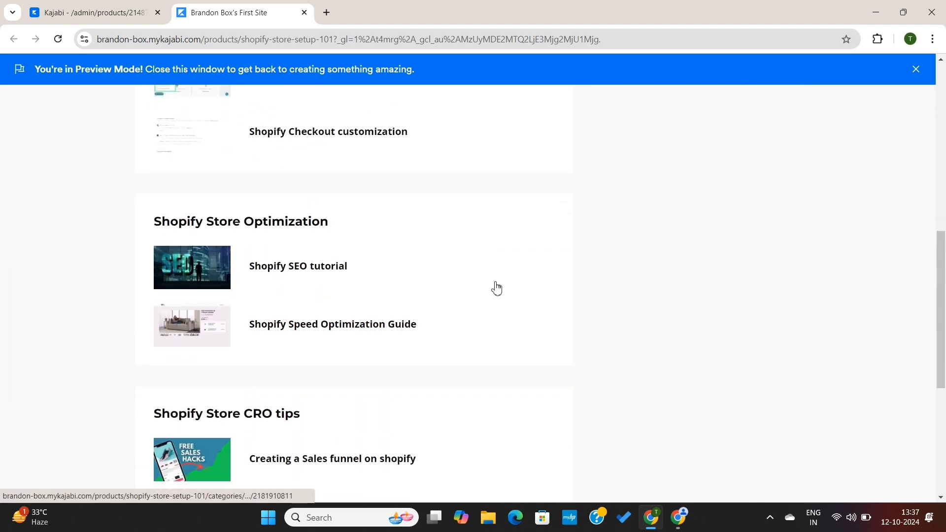
scroll(497, 287, "down", 6)
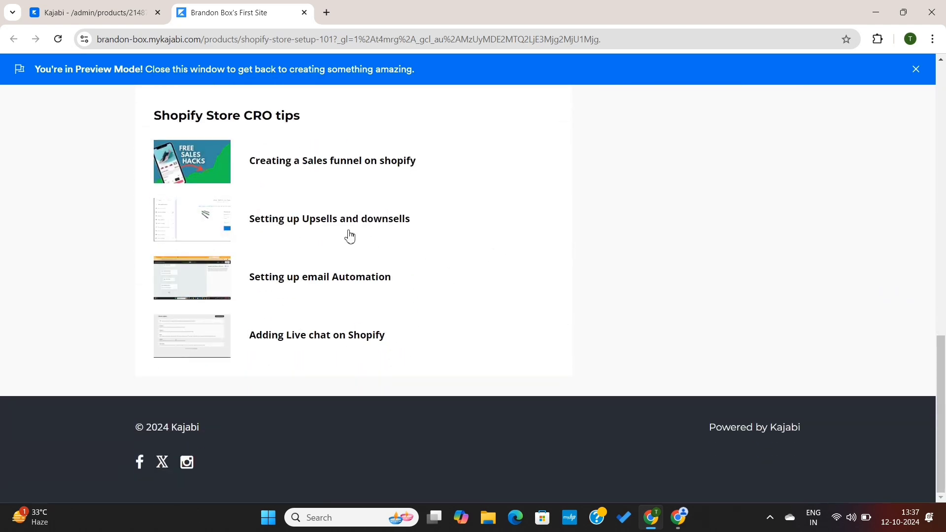
scroll(367, 161, "up", 1)
scroll(286, 214, "up", 1)
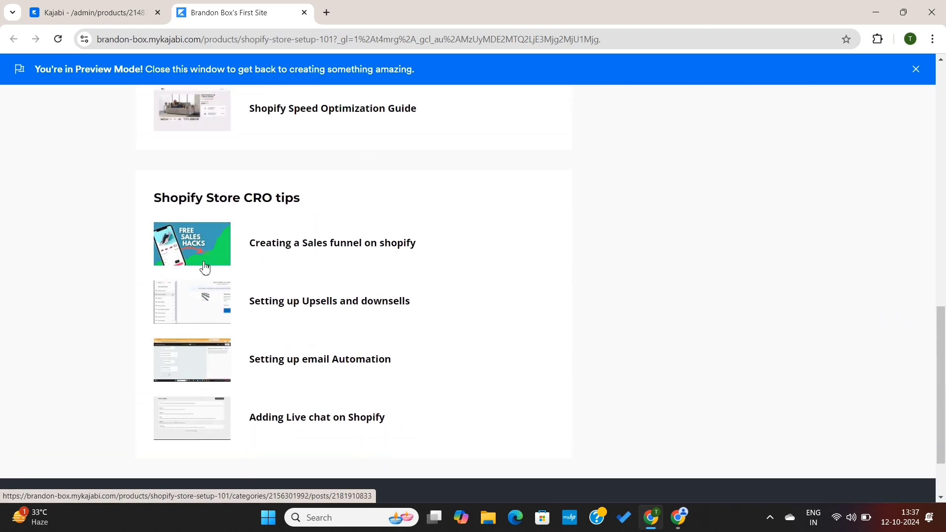
scroll(280, 251, "up", 3)
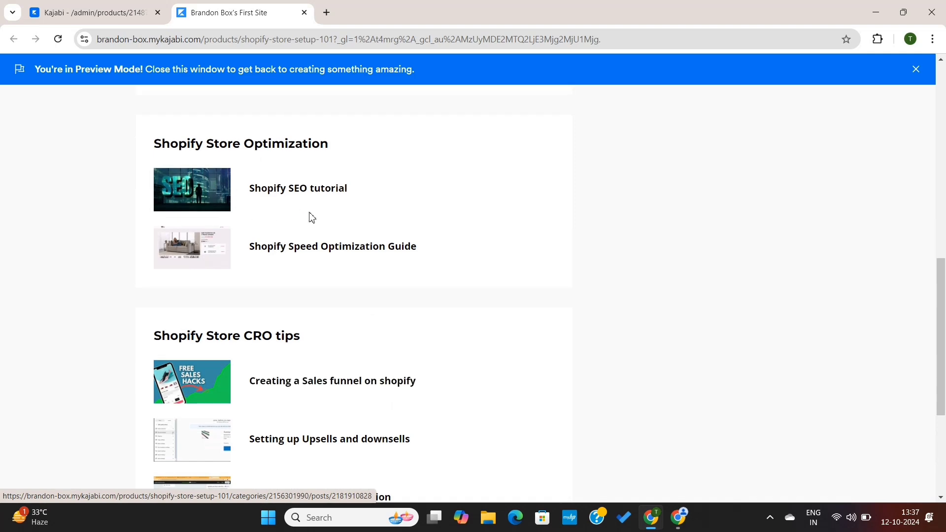
scroll(310, 214, "up", 6)
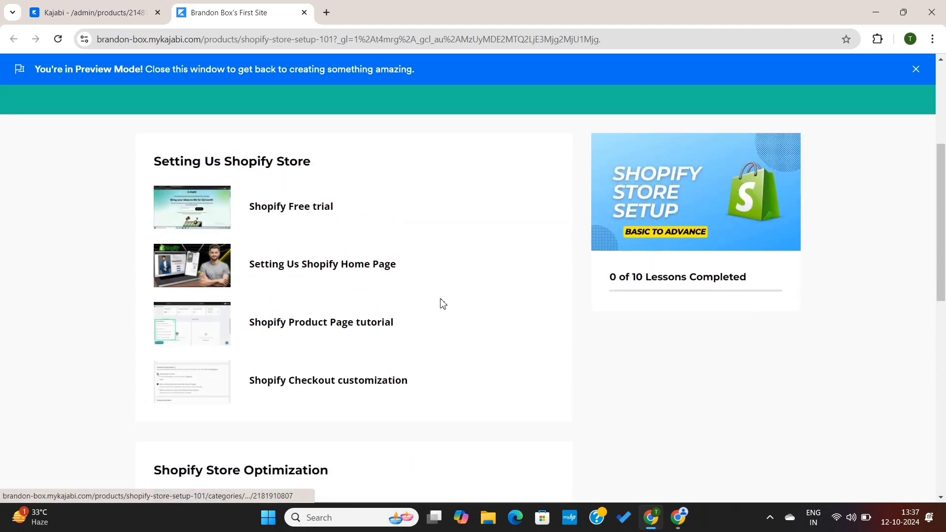
scroll(442, 302, "up", 4)
scroll(441, 302, "up", 1)
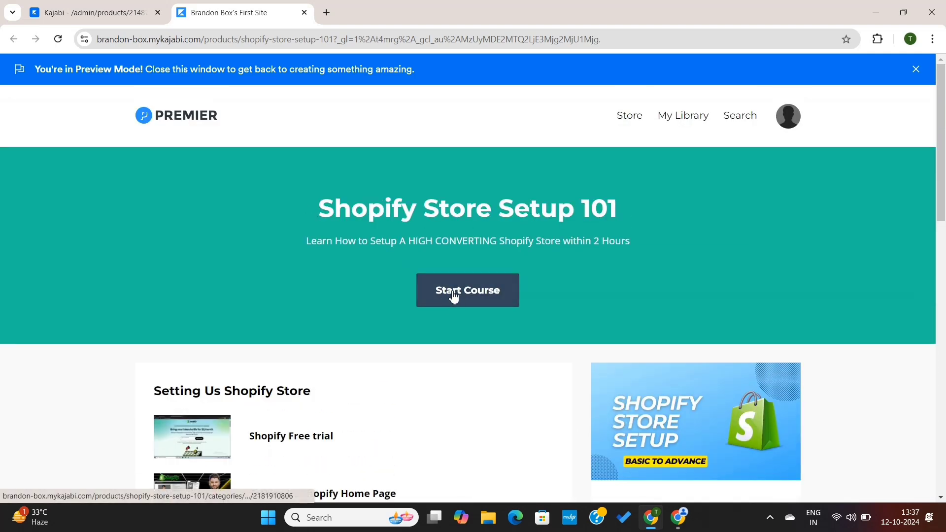
Step: Start the course in the preview, examine the "Shopify Free trial" lesson page, and close the preview
left_click(454, 298)
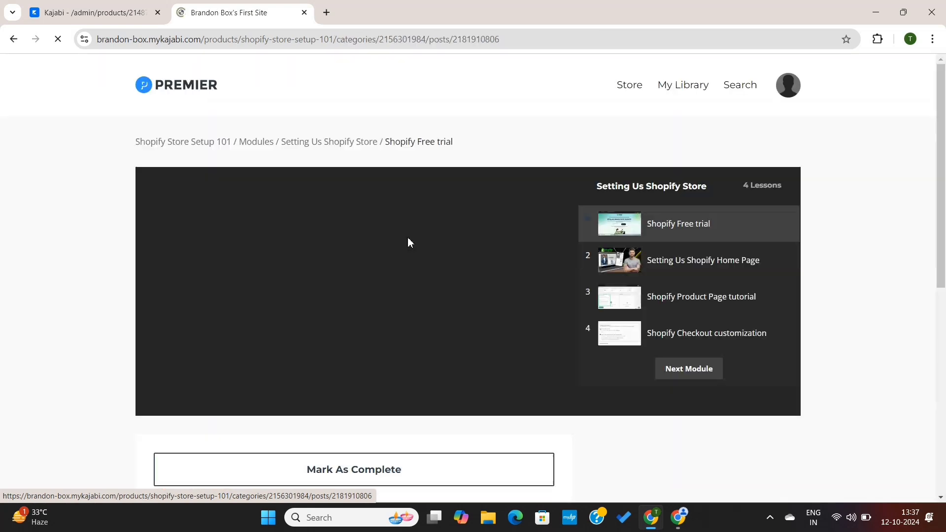
scroll(418, 360, "down", 4)
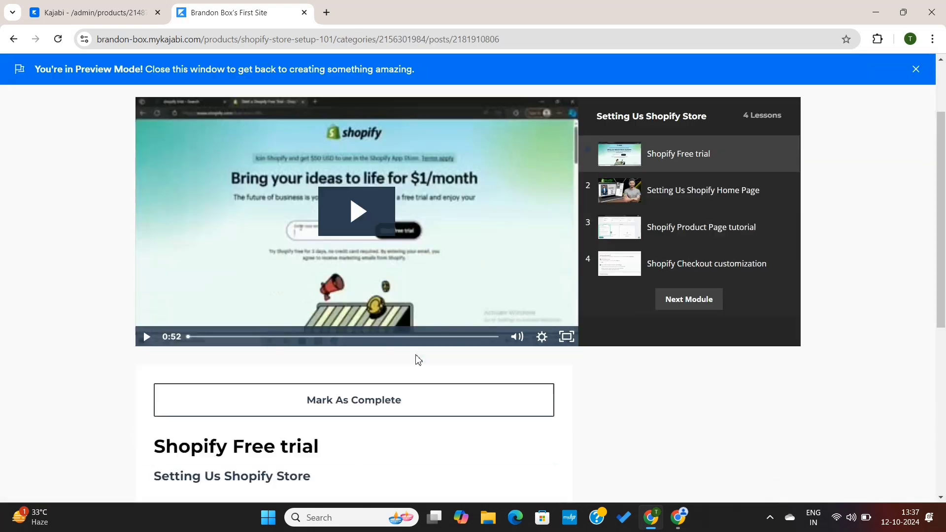
scroll(418, 359, "up", 4)
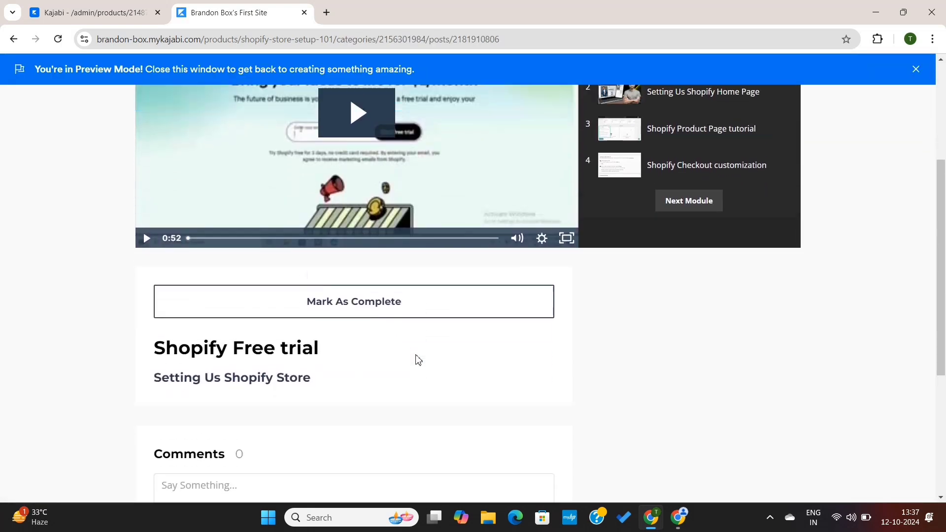
key("alt+Left")
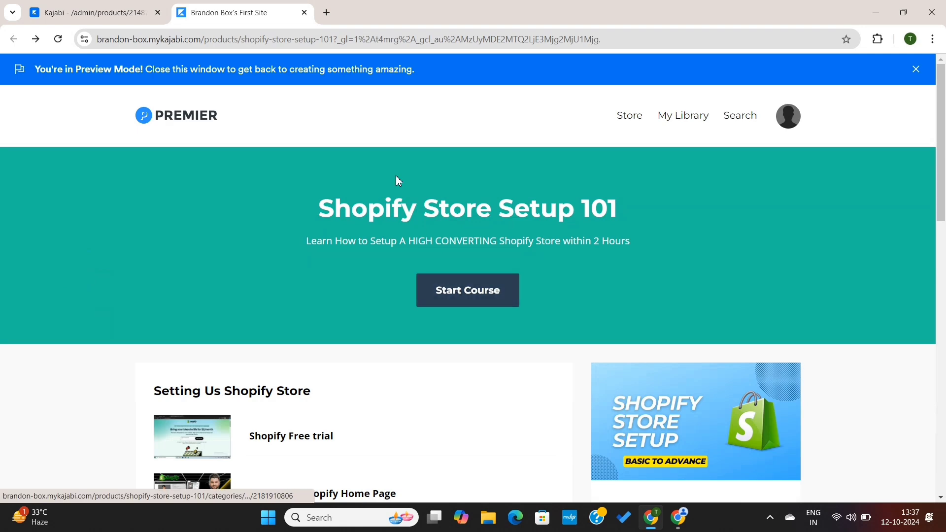
left_click(304, 13)
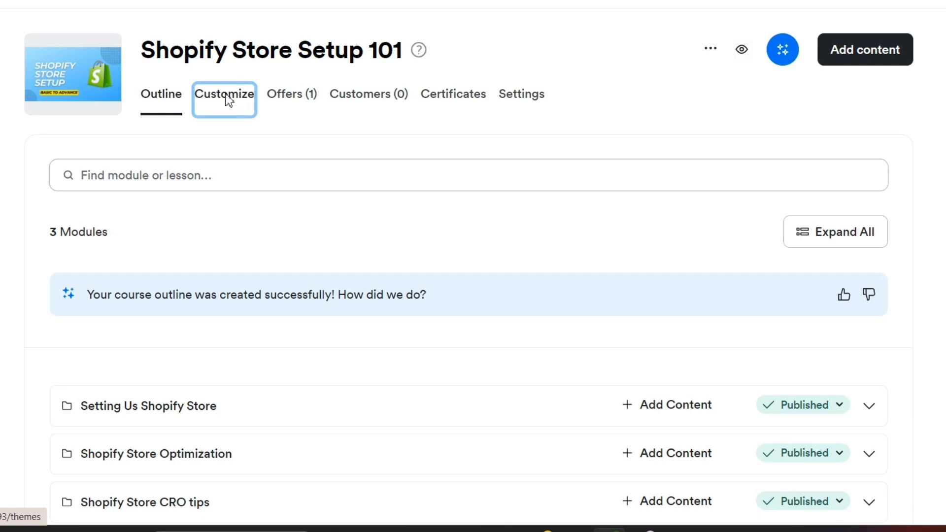
Step: Open the course's template customization and browse the templates available to install
left_click(228, 99)
mouse_move(471, 271)
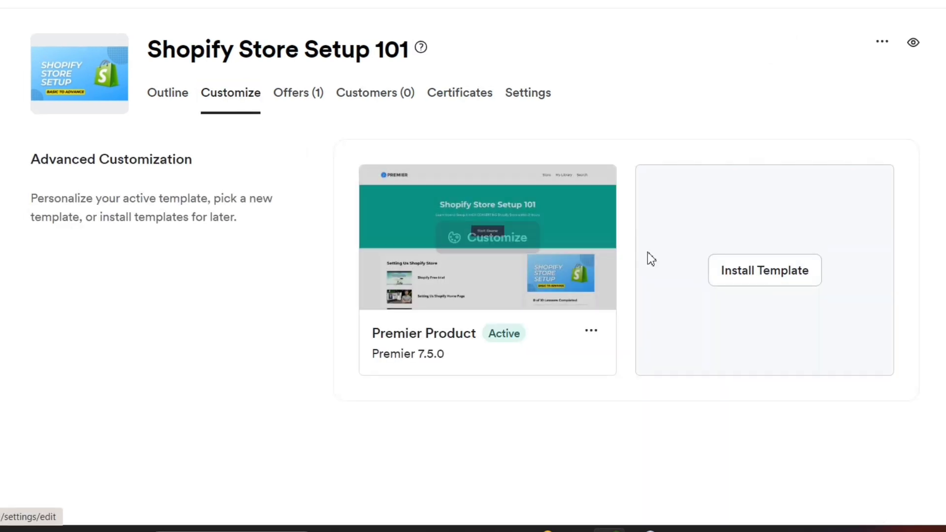
left_click(782, 277)
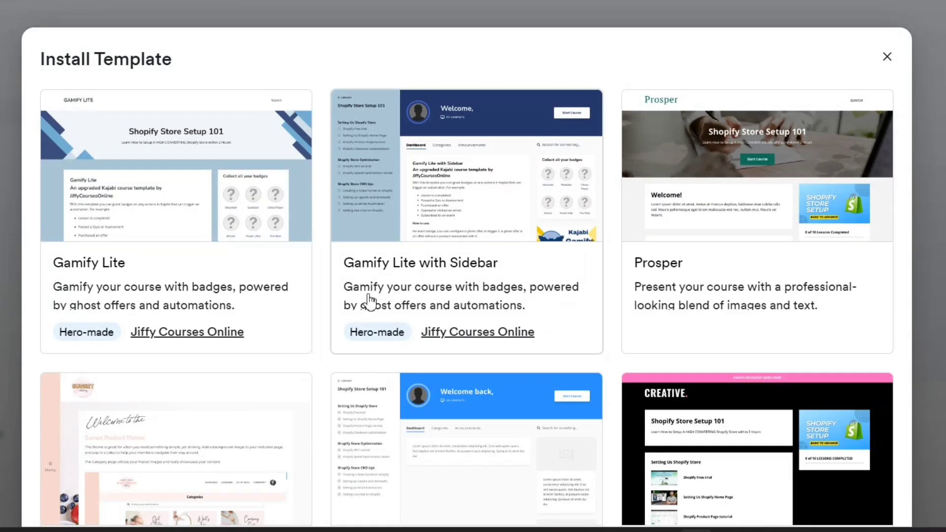
scroll(192, 306, "down", 5)
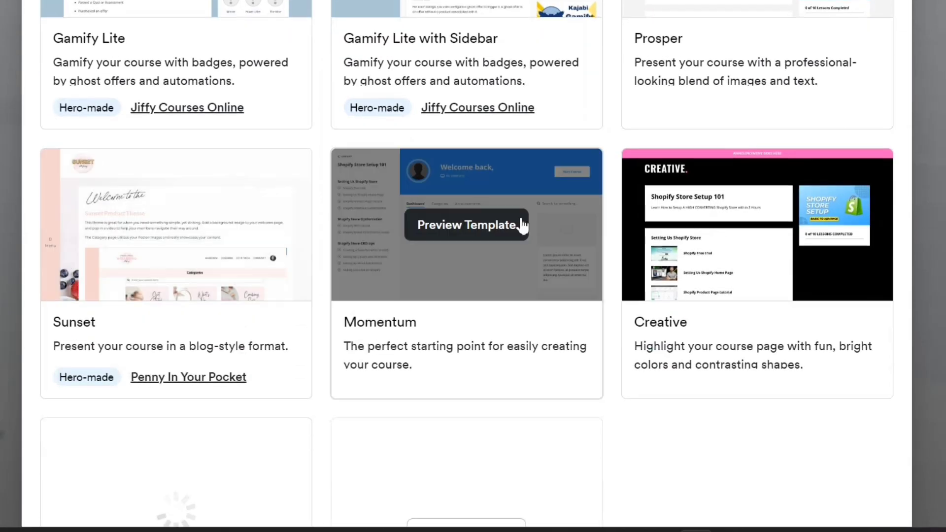
scroll(611, 375, "down", 1)
scroll(606, 375, "down", 2)
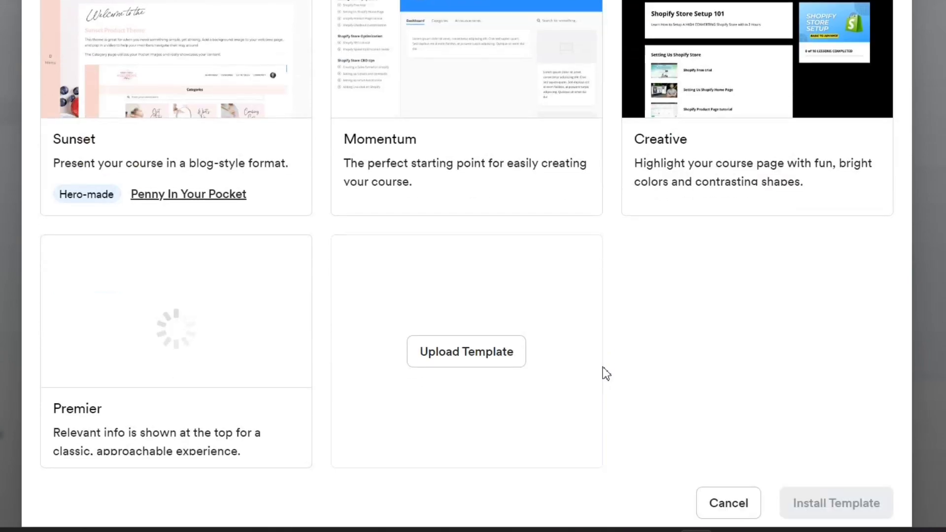
scroll(605, 375, "up", 3)
Step: Preview the Creative template with the course content, examine its page layout, and close the preview
left_click(743, 192)
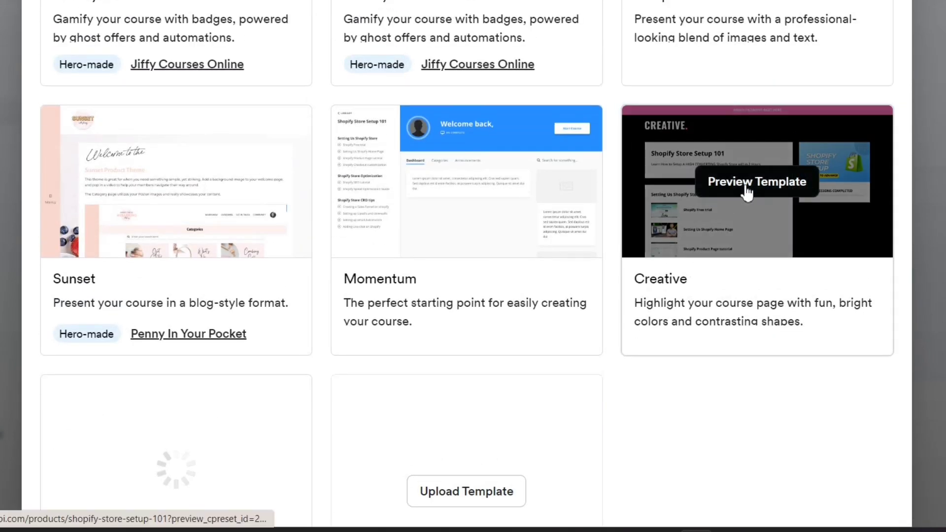
scroll(503, 334, "down", 12)
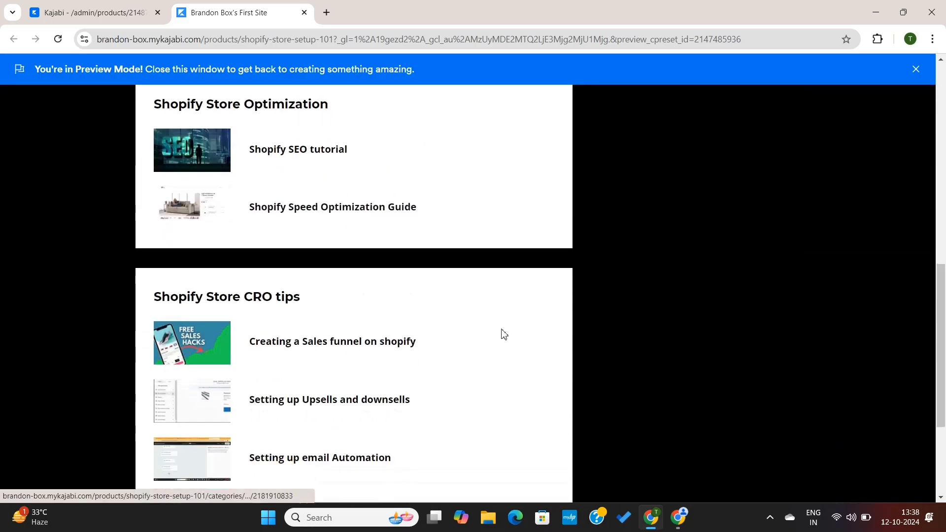
scroll(503, 335, "up", 6)
scroll(503, 335, "up", 10)
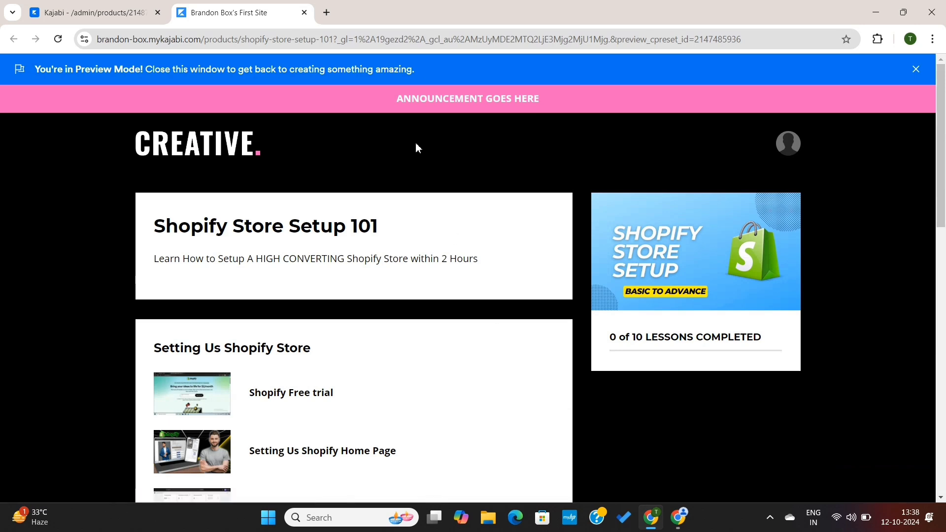
left_click(304, 13)
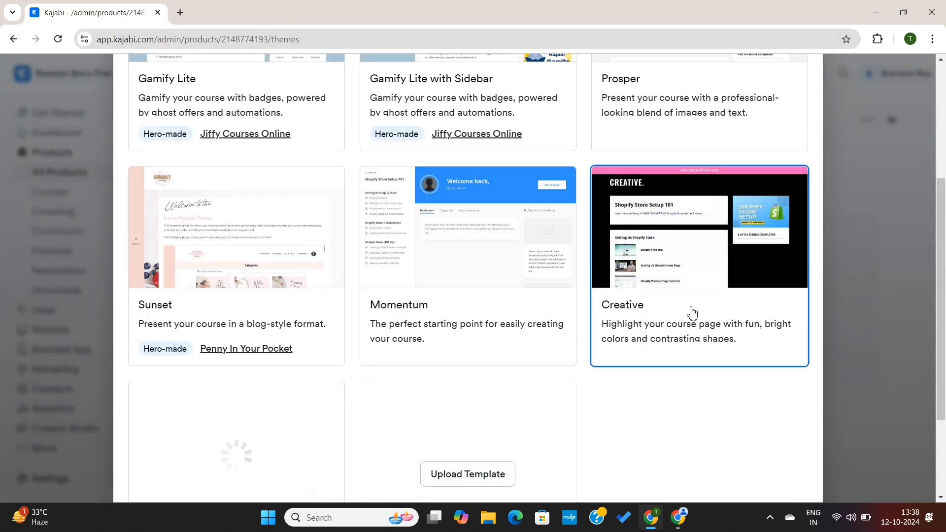
Step: Install the Creative template for the course and open it for customization
left_click(610, 366)
left_click(765, 463)
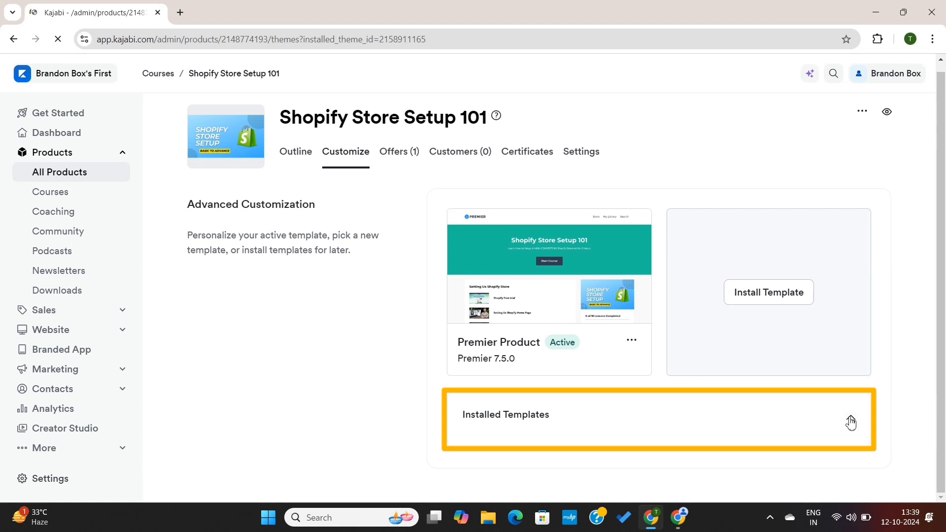
scroll(619, 446, "down", 2)
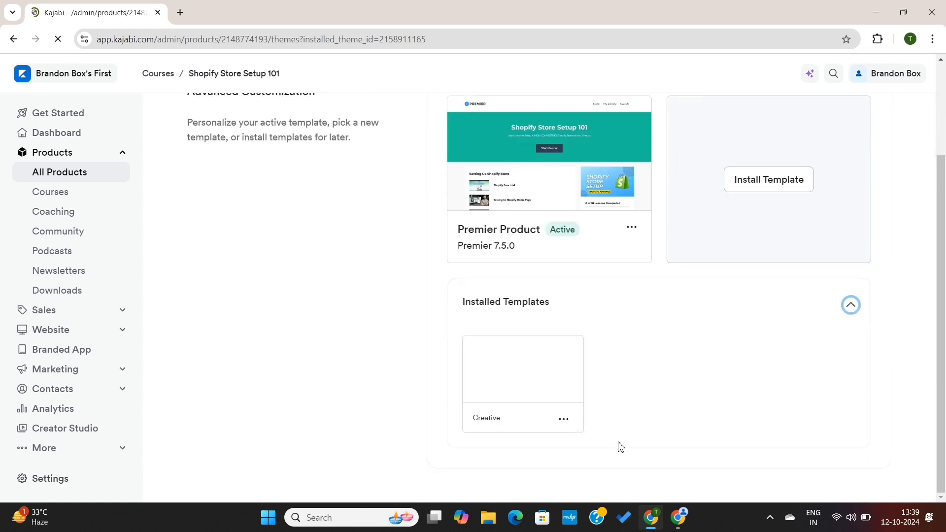
left_click(519, 375)
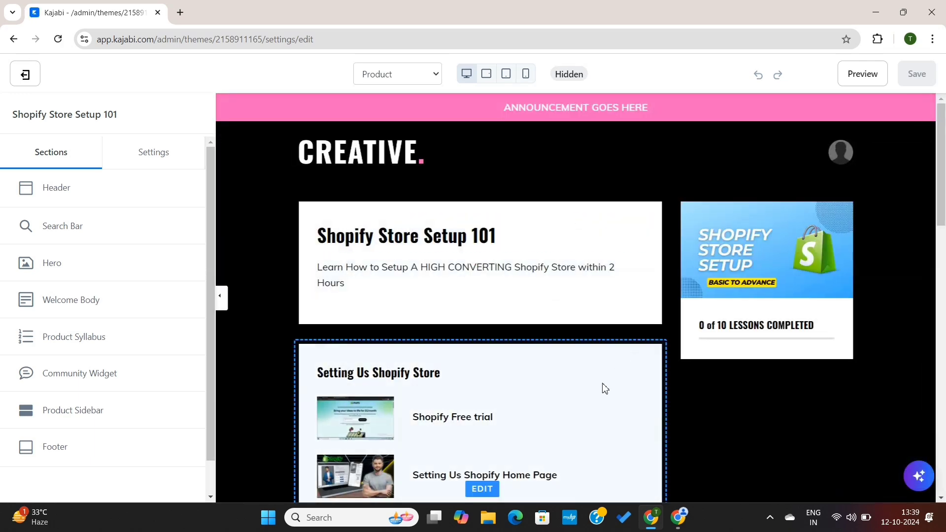
Step: Examine the course page's modules in the template editor and the settings of the Product Syllabus section
scroll(602, 386, "down", 2)
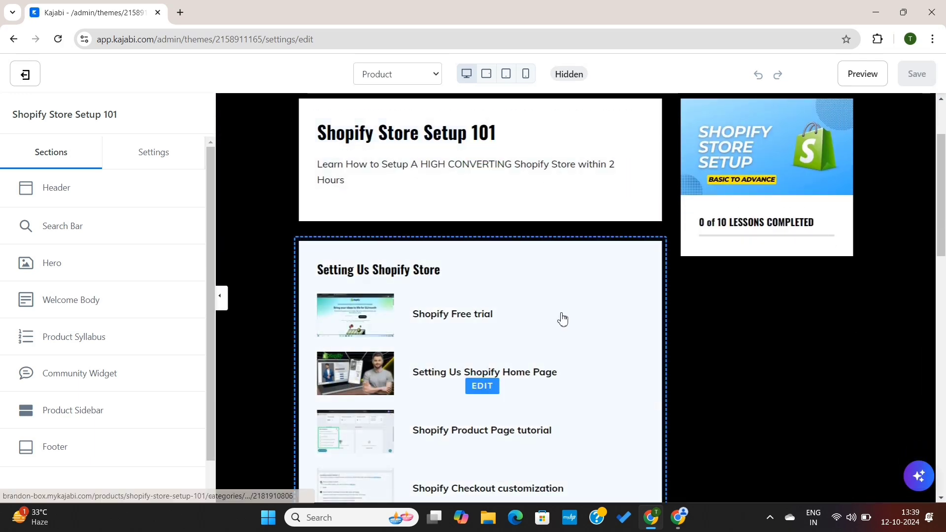
scroll(567, 345, "down", 3)
scroll(569, 377, "down", 7)
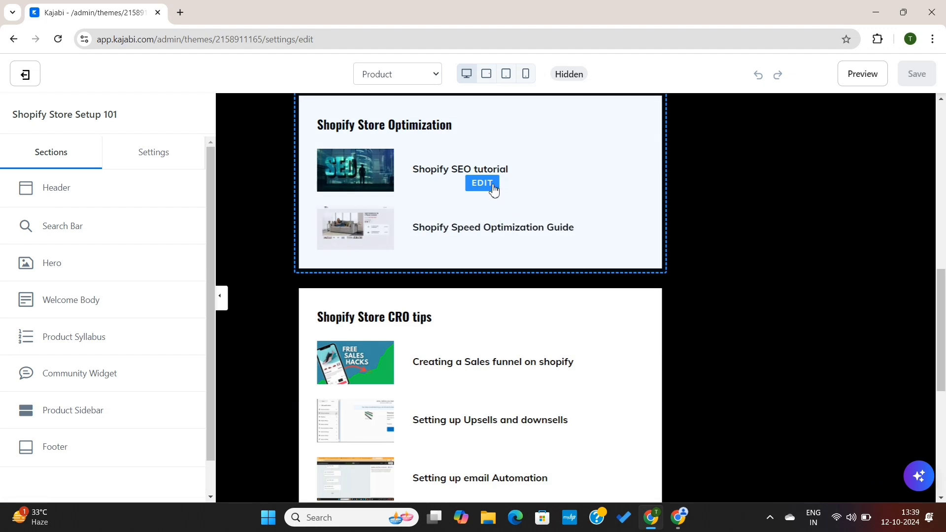
left_click(492, 186)
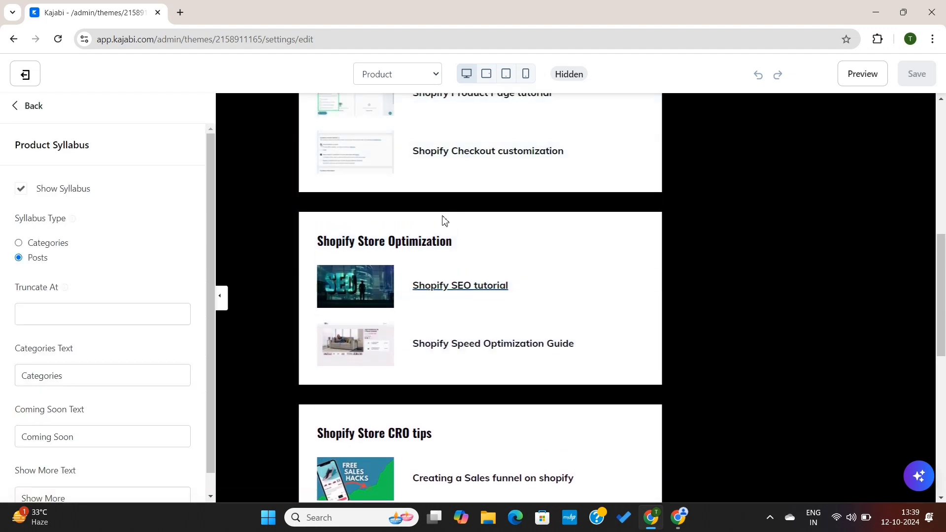
scroll(152, 345, "down", 1)
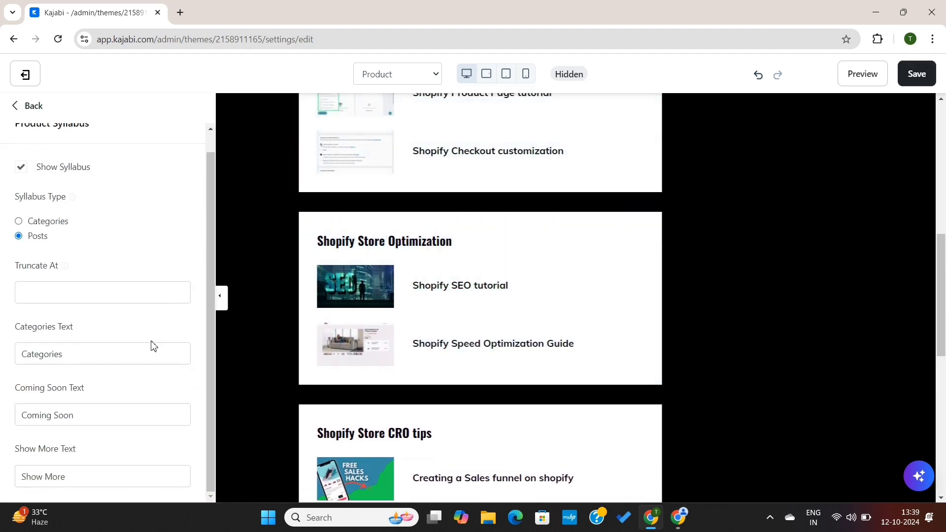
scroll(154, 346, "up", 1)
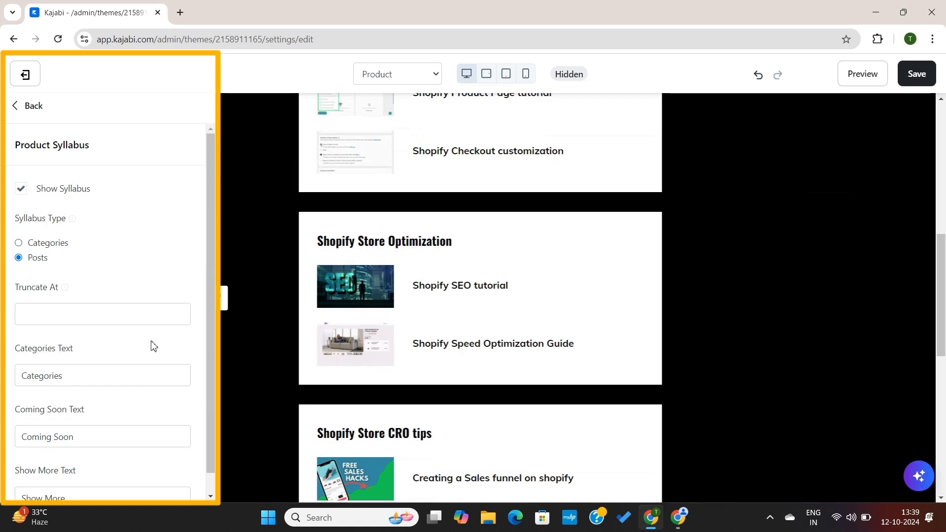
Step: Switch the editor's page view to the landscape tablet size and inspect the page header
scroll(450, 182, "up", 8)
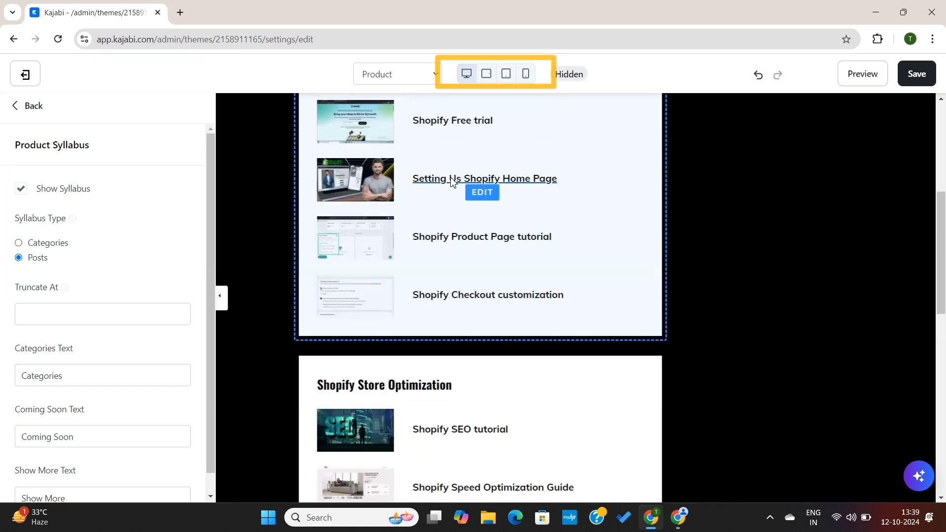
scroll(454, 183, "up", 1)
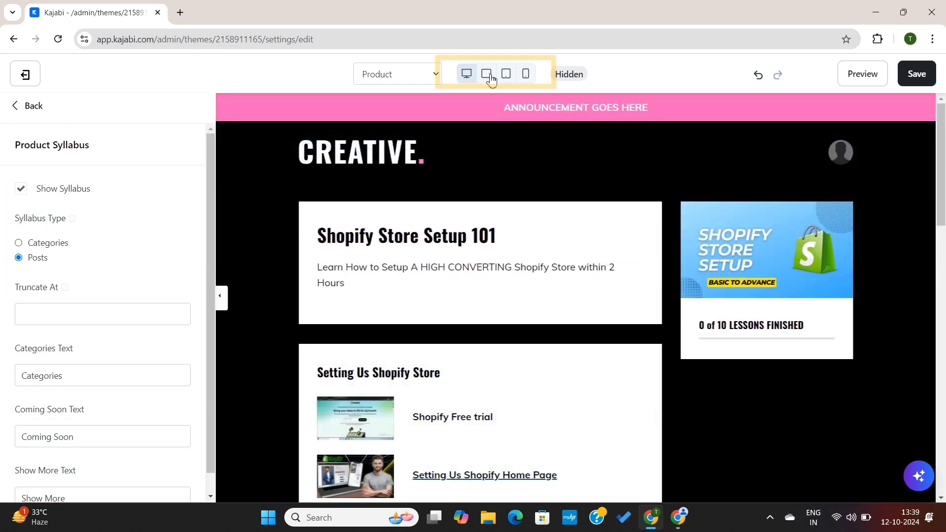
left_click(490, 77)
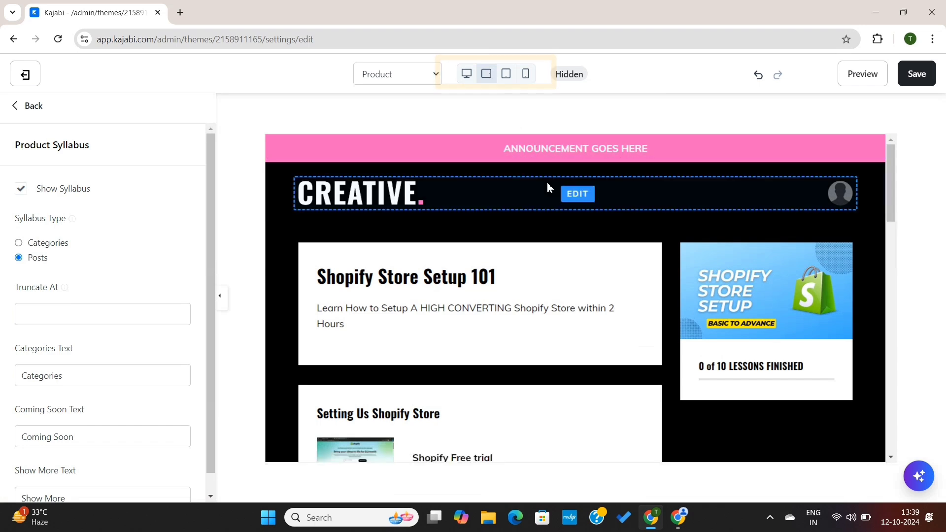
scroll(548, 187, "up", 1)
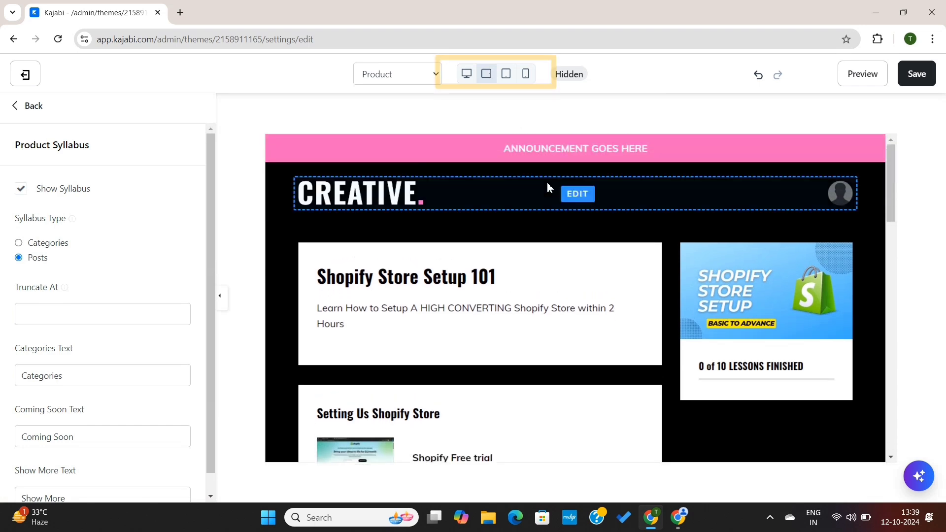
Step: Replace the announcement bar's text with "Learn as much as you can"
triple_click(574, 151)
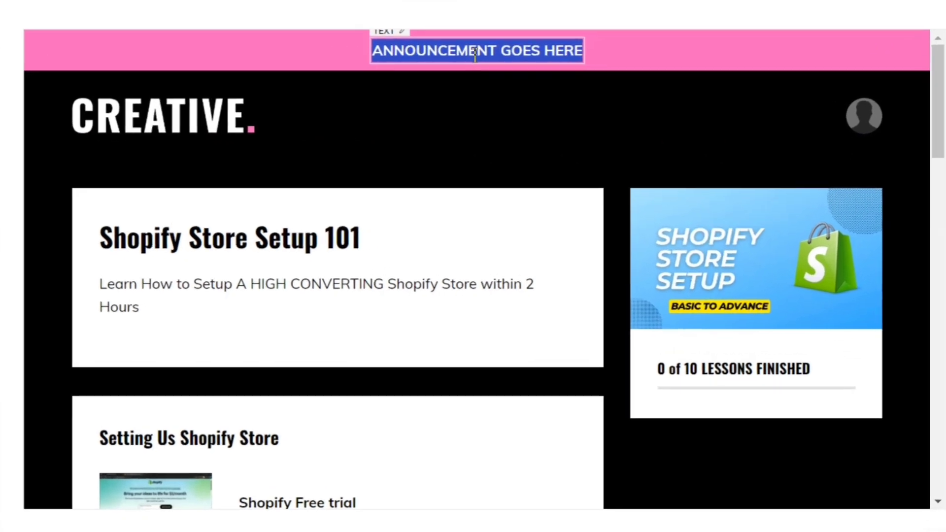
type("Learn as m")
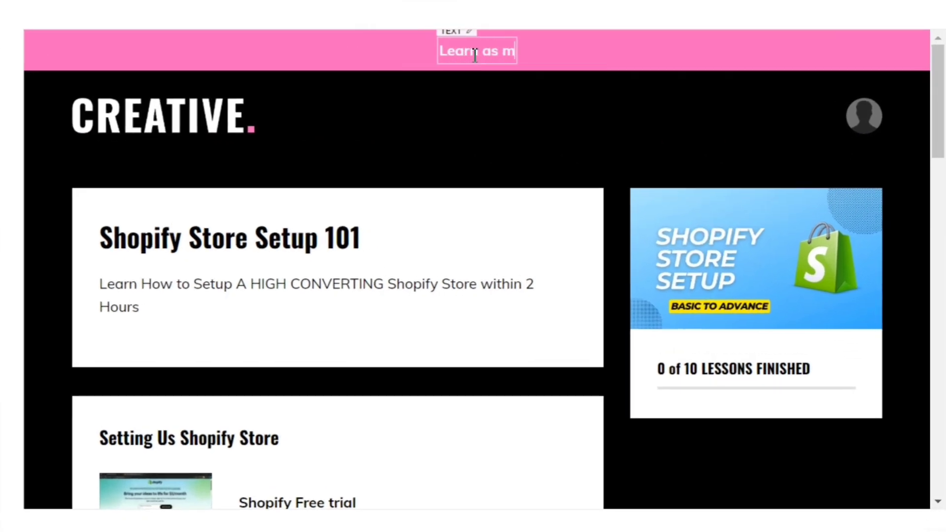
type("uch as you can")
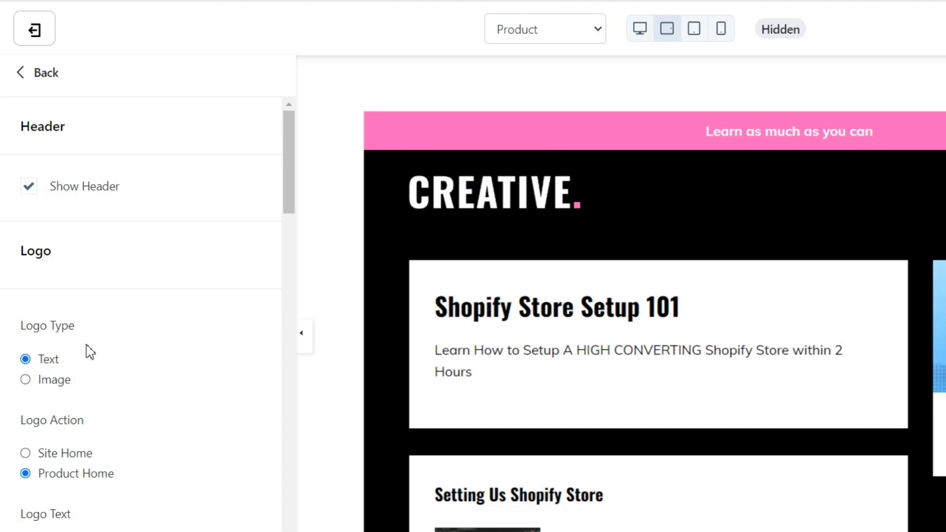
Step: Set the header's logo text to "Shopify For Beginners"
scroll(91, 351, "down", 3)
left_click_drag(102, 425, 13, 432)
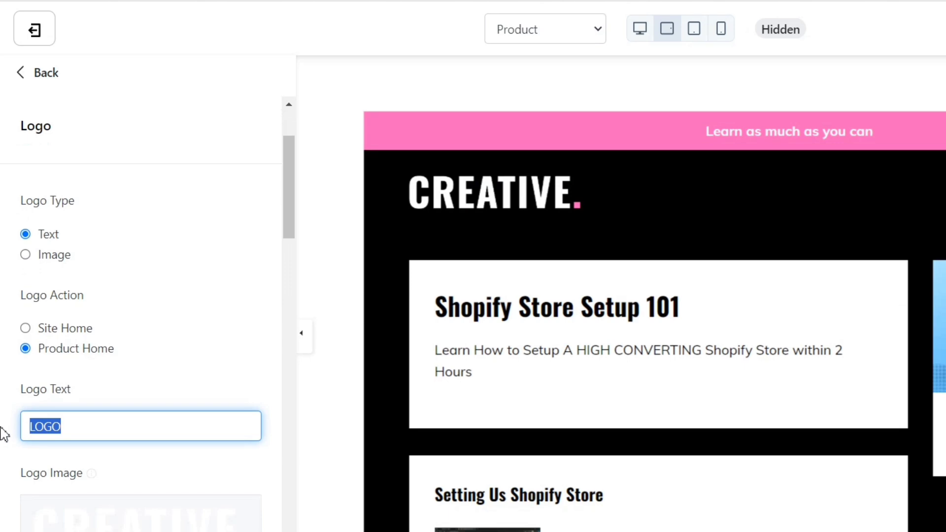
type("Shopify")
scroll(66, 361, "down", 1)
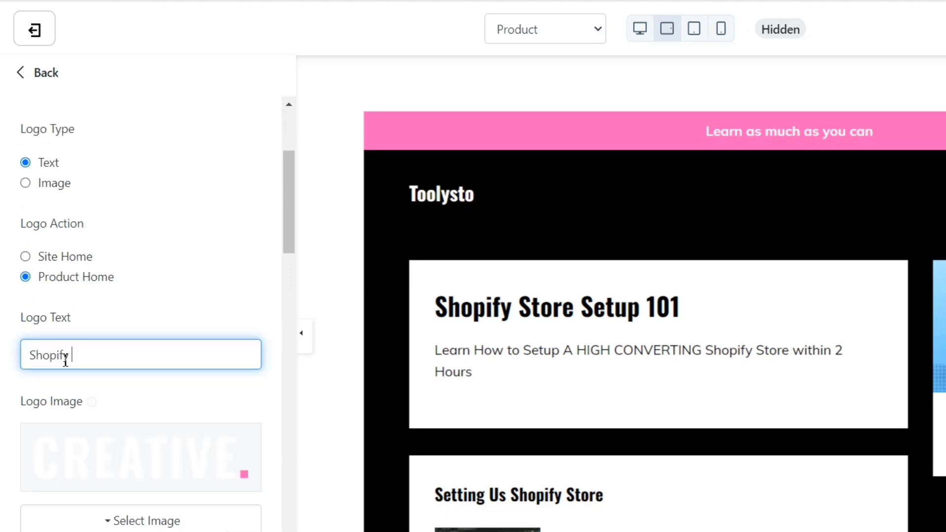
type("For Beginners")
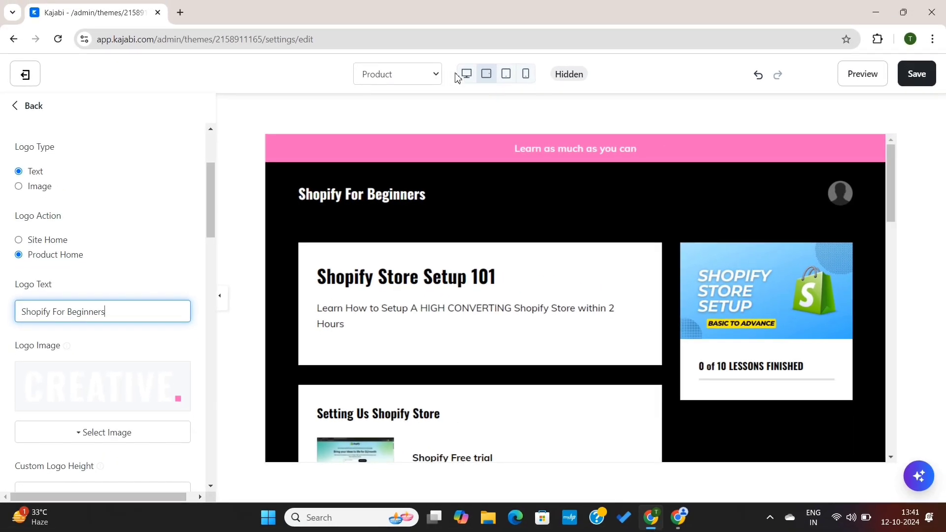
Step: Check the page in the desktop, both tablet and mobile sizes, viewing the mobile layout down to the footer
left_click(640, 28)
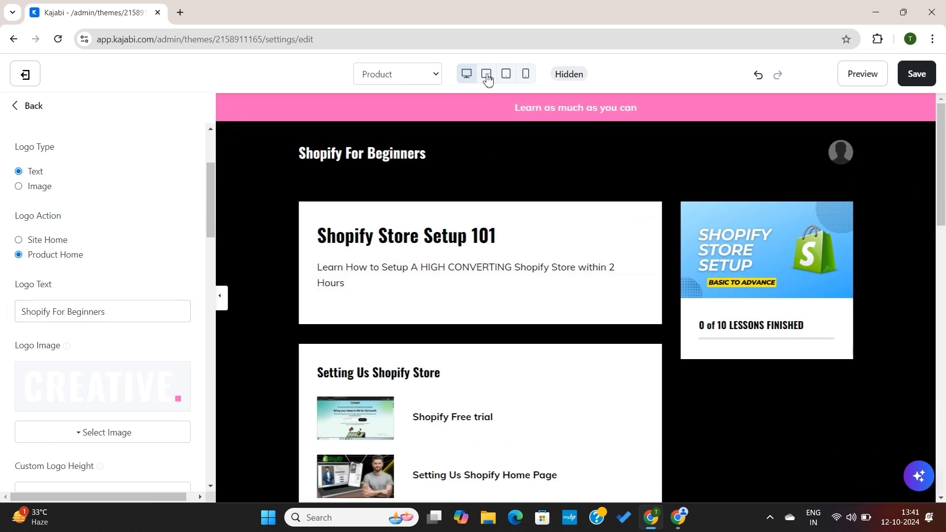
left_click(487, 75)
left_click(507, 75)
left_click(525, 74)
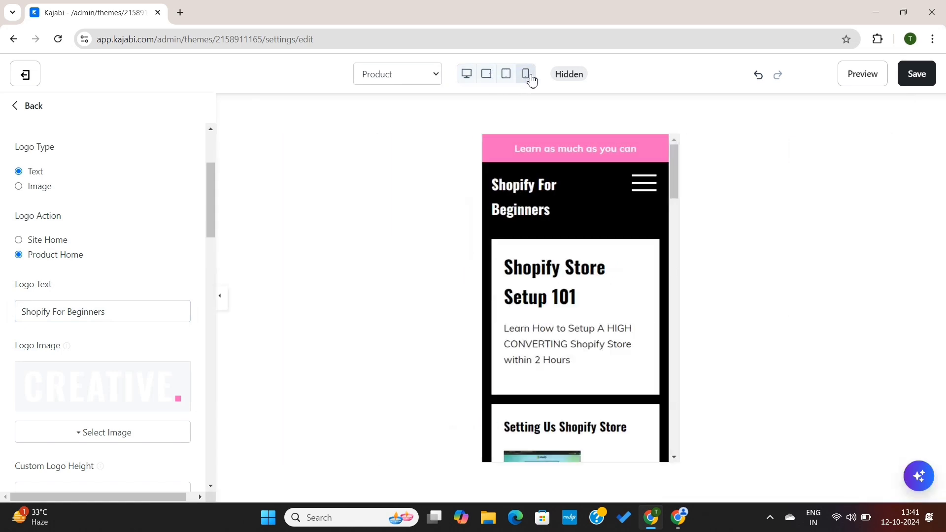
scroll(560, 294, "down", 5)
scroll(560, 295, "down", 10)
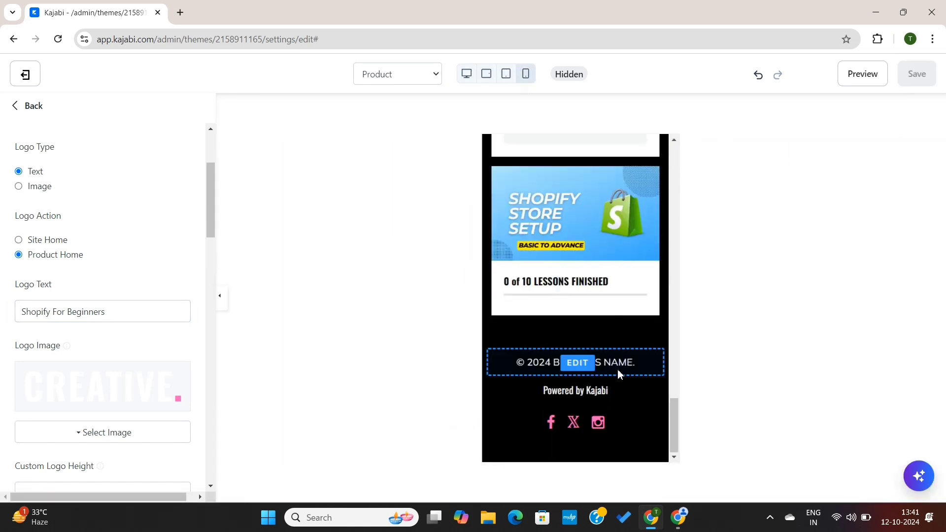
Step: Set the footer's copyright text to "toolysto" and save the template changes
left_click(628, 364)
left_click_drag(94, 213, 5, 211)
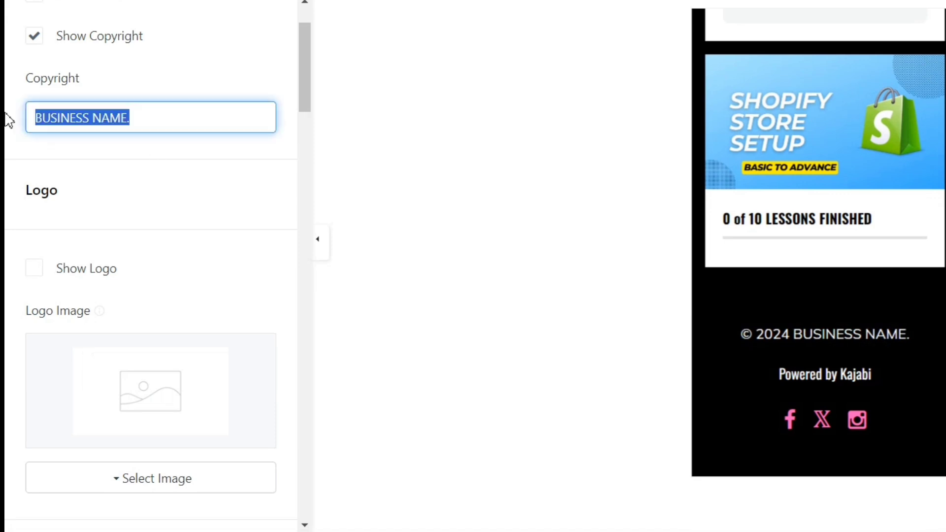
type("toolysto")
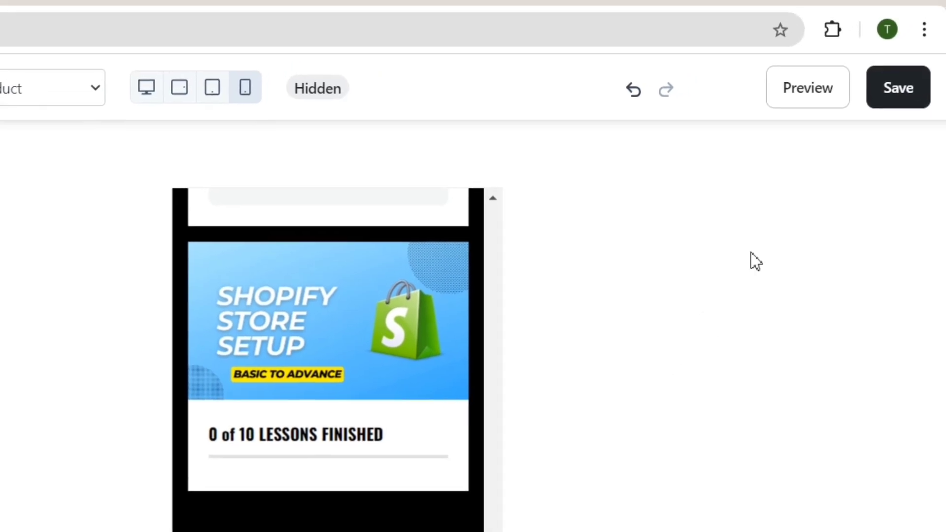
left_click(905, 98)
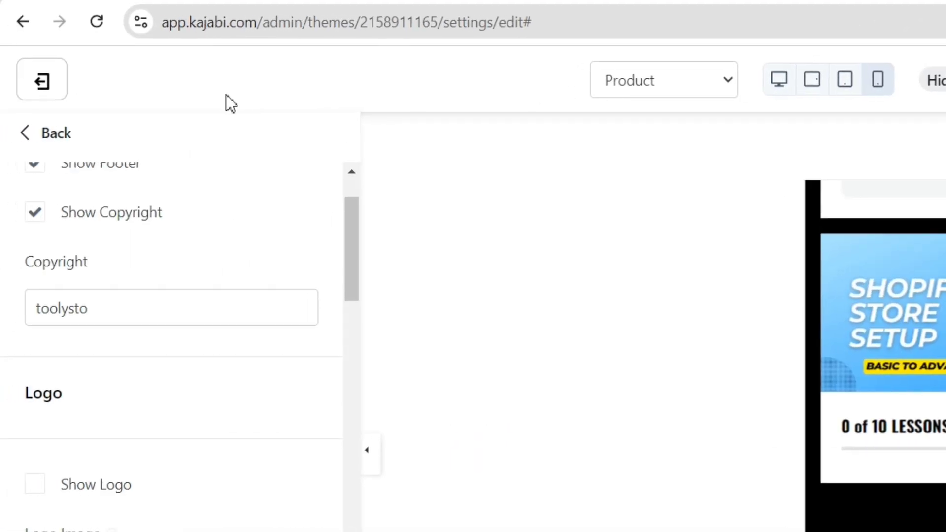
Step: Leave the template editor and activate the installed Creative template for the course
left_click(43, 82)
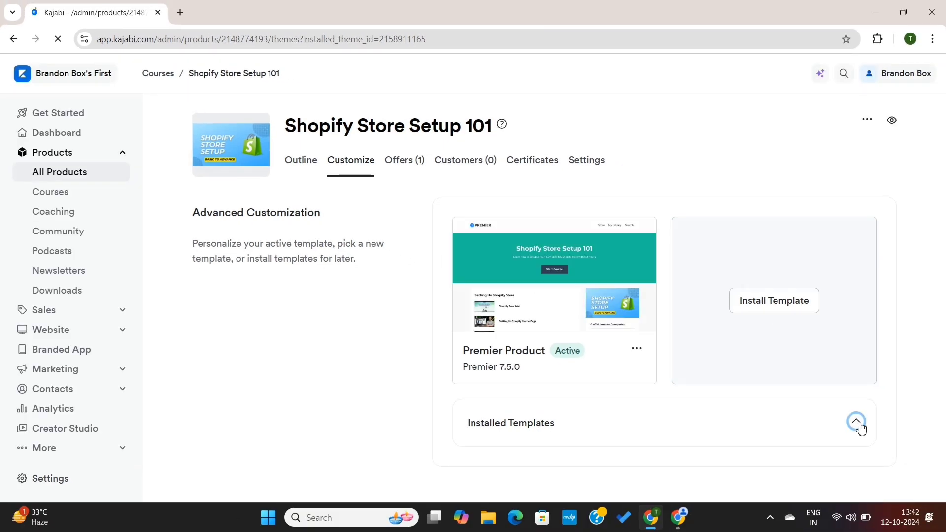
scroll(718, 452, "down", 3)
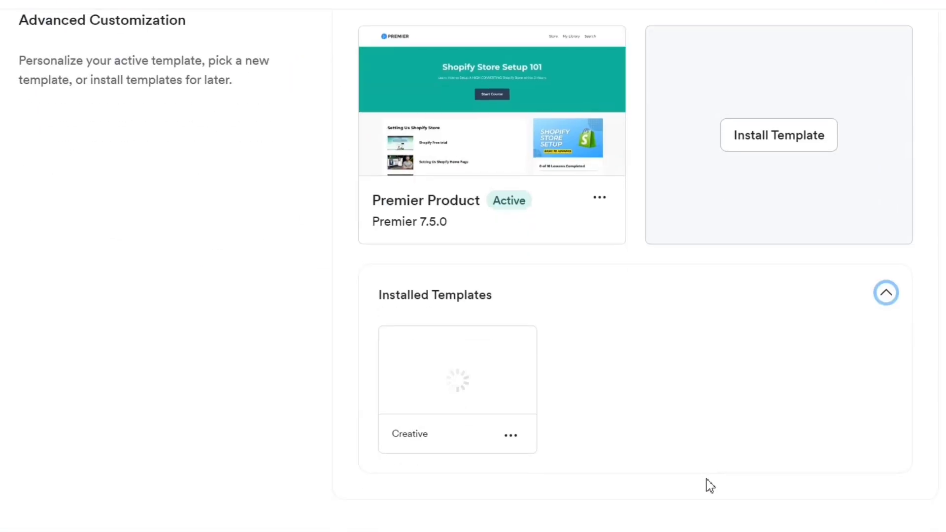
left_click(511, 437)
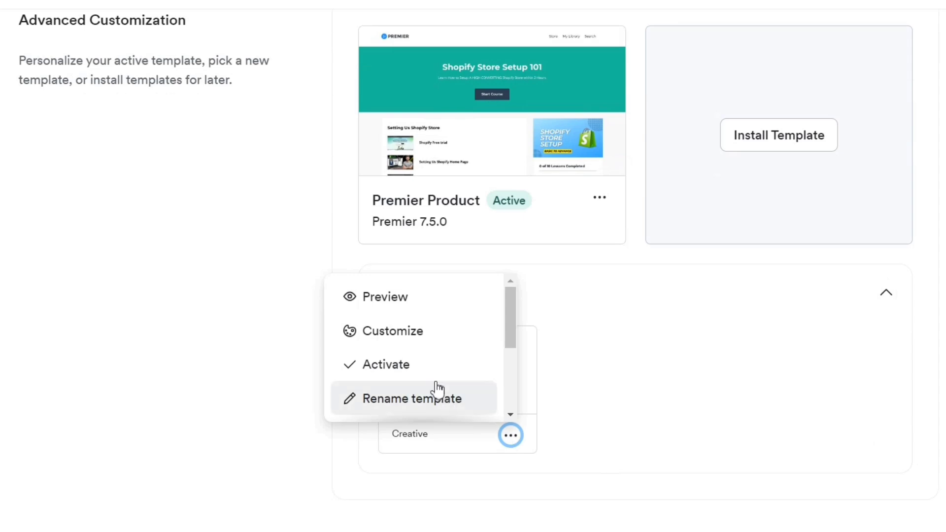
left_click(400, 369)
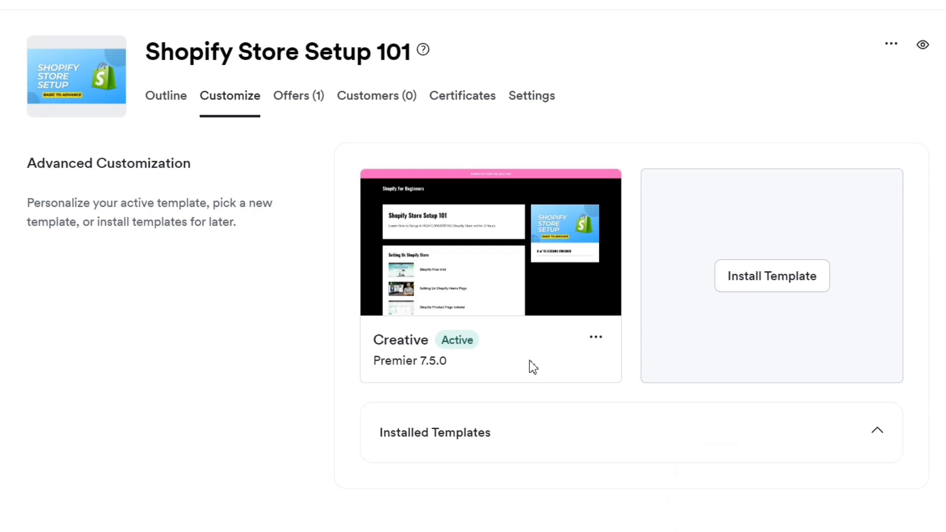
Step: Check the course's offers and its customer progress report
left_click(307, 105)
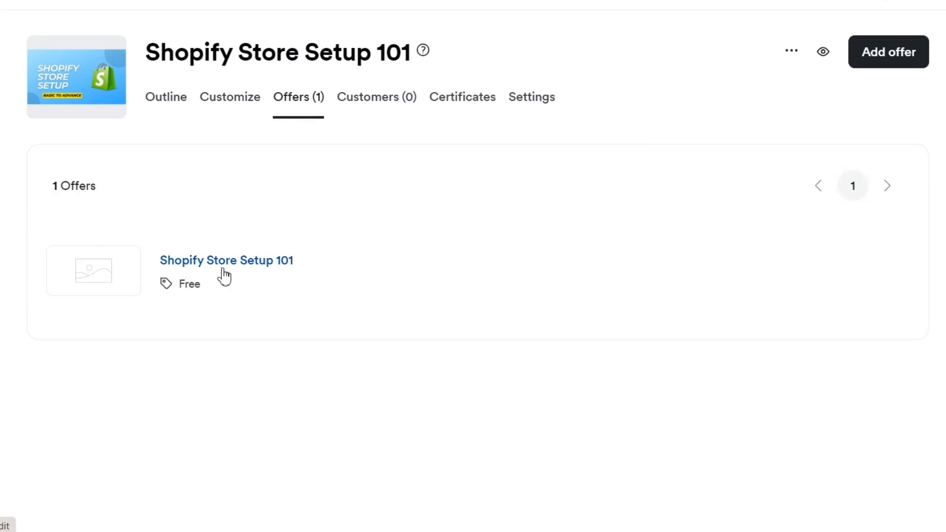
left_click(393, 105)
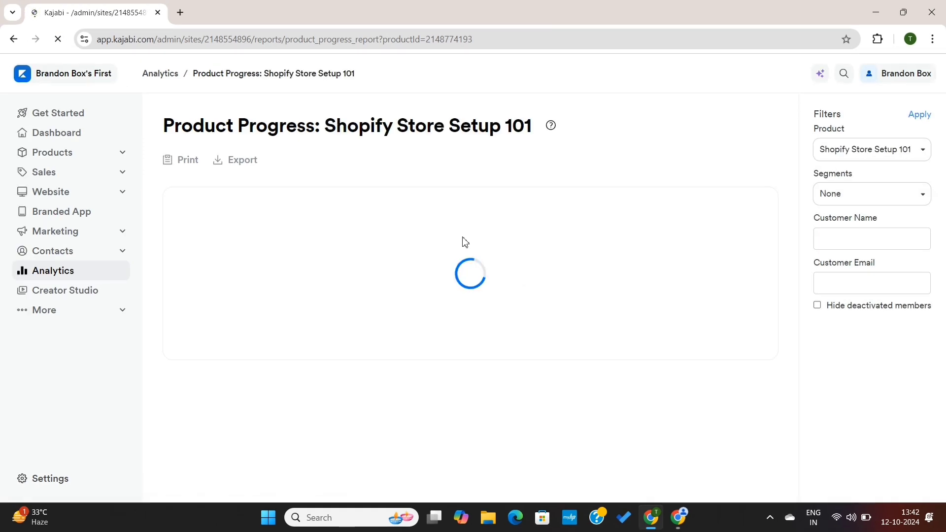
scroll(402, 255, "left", 5)
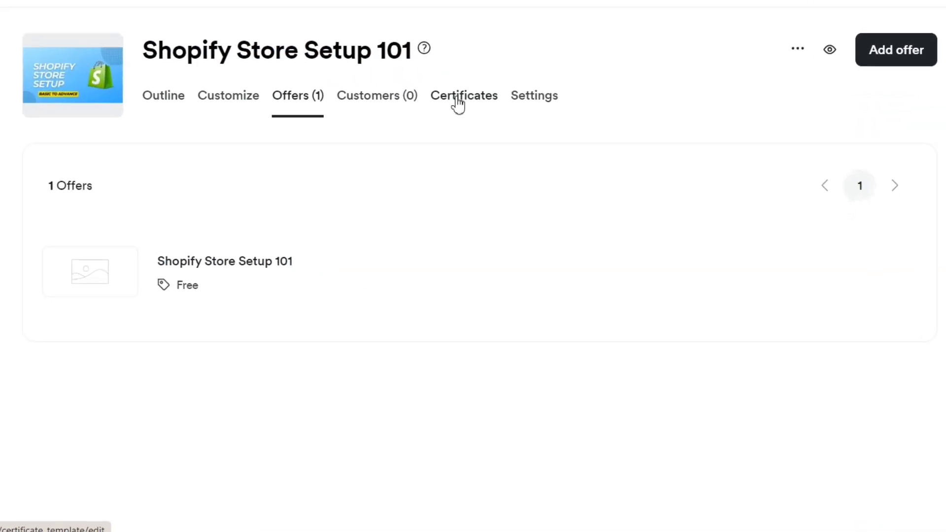
Step: Turn on completion certificates for the course and bring up the certificate text options
left_click(464, 103)
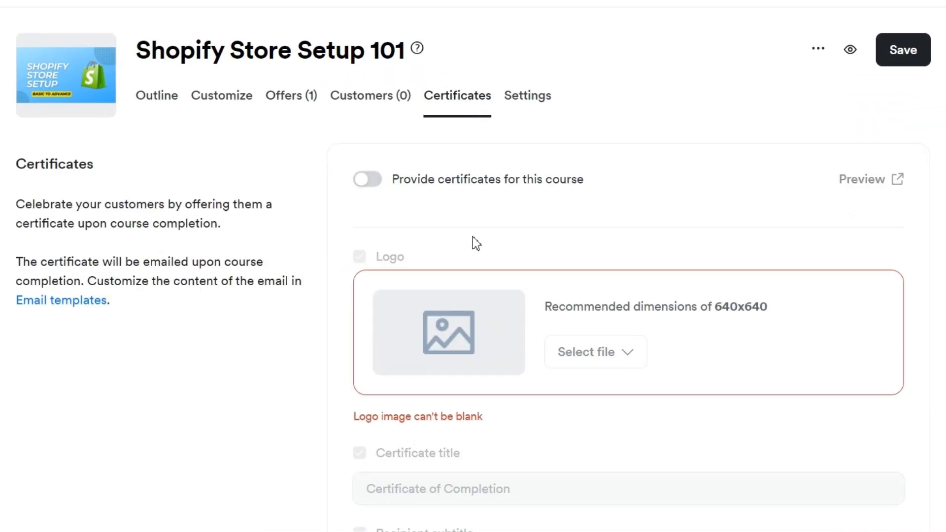
left_click(374, 182)
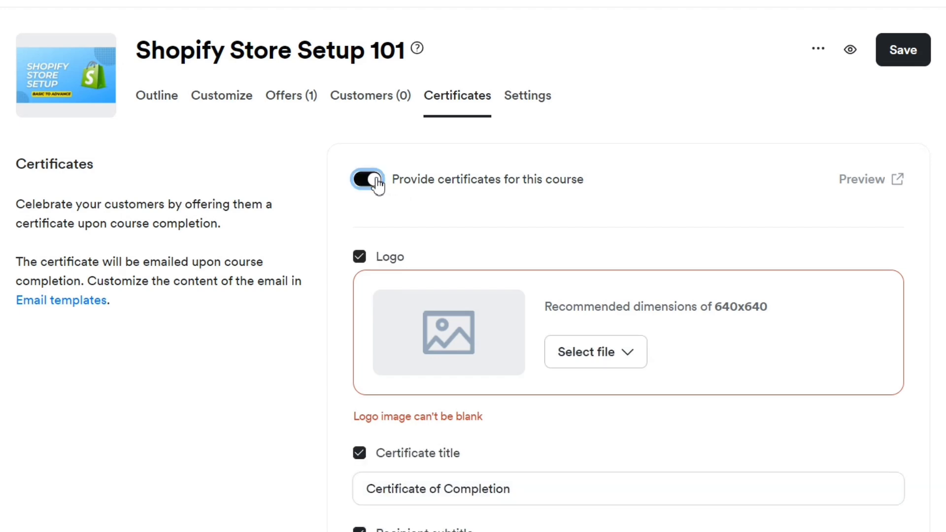
scroll(465, 267, "down", 1)
scroll(429, 280, "down", 4)
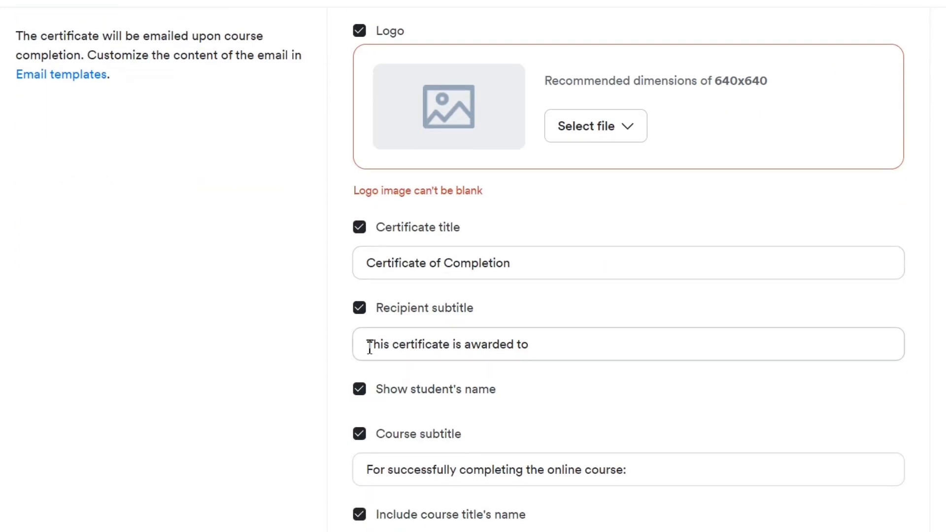
Step: Review the certificate's title, subtitles, course name and optional fields without editing them, and turn certificates off again
triple_click(417, 266)
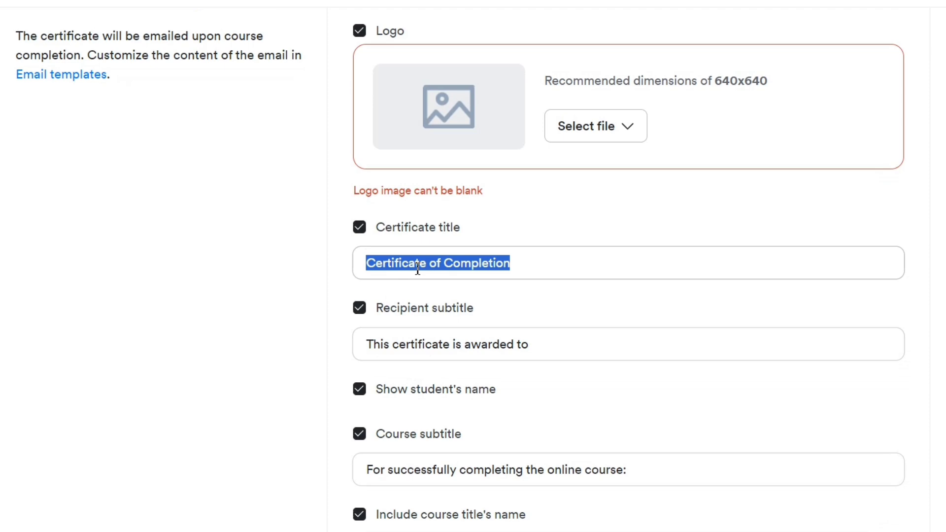
triple_click(423, 344)
scroll(427, 446, "down", 2)
triple_click(435, 383)
left_click(434, 383)
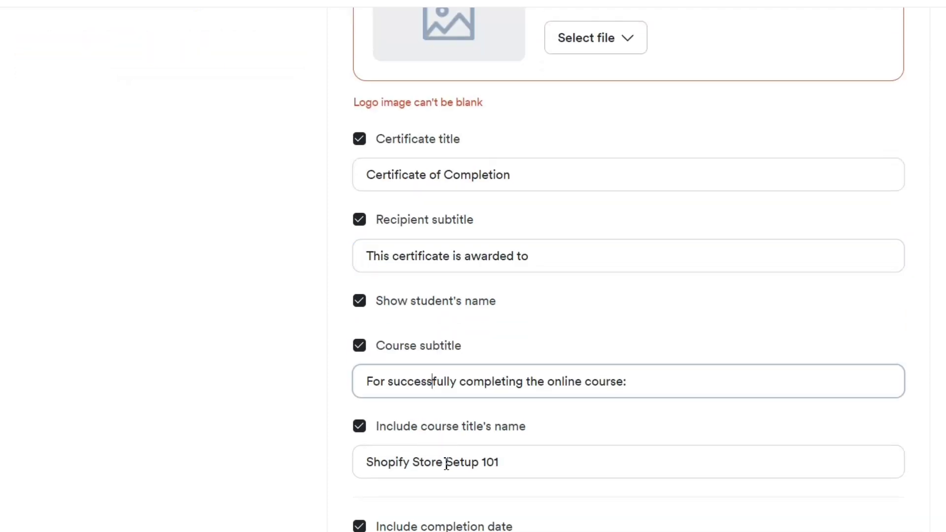
scroll(447, 462, "down", 2)
triple_click(448, 354)
scroll(450, 419, "down", 3)
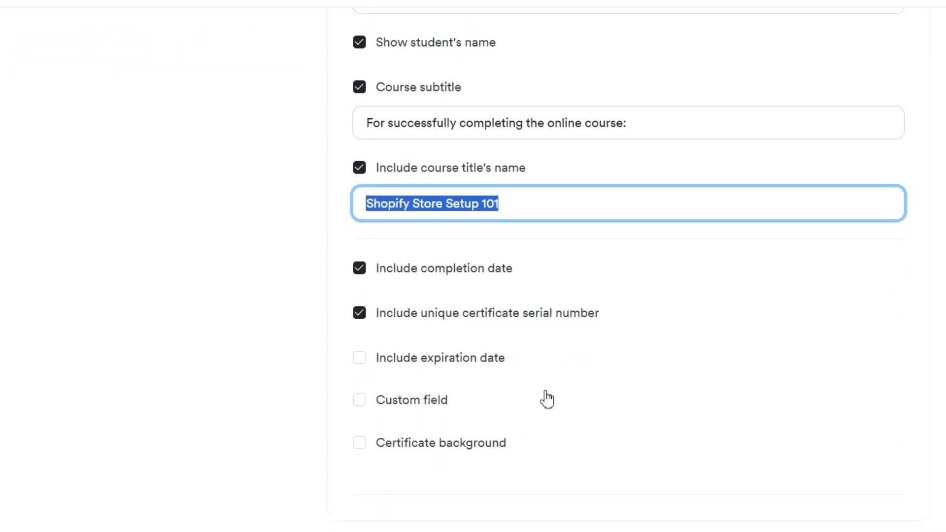
scroll(545, 397, "up", 10)
left_click(374, 184)
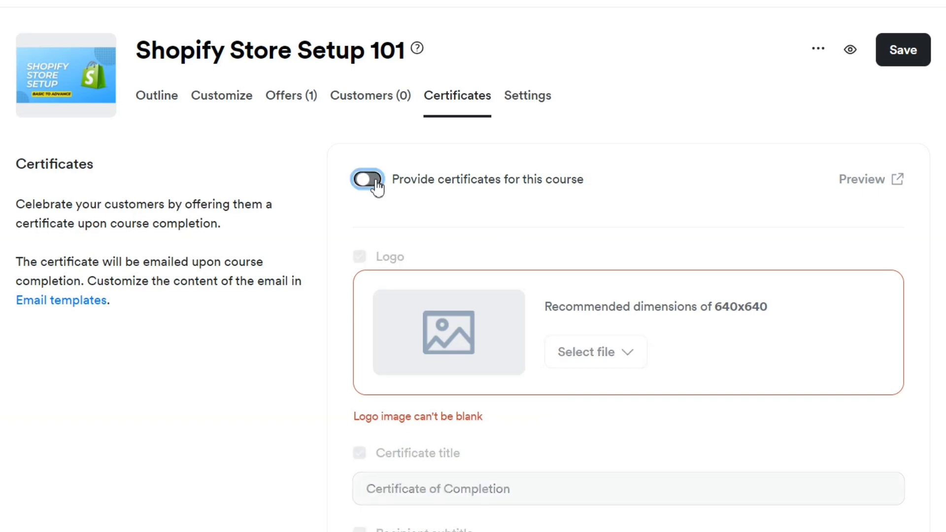
Step: Review the course settings for title, description, thumbnail, live rooms, community and comments
left_click(528, 97)
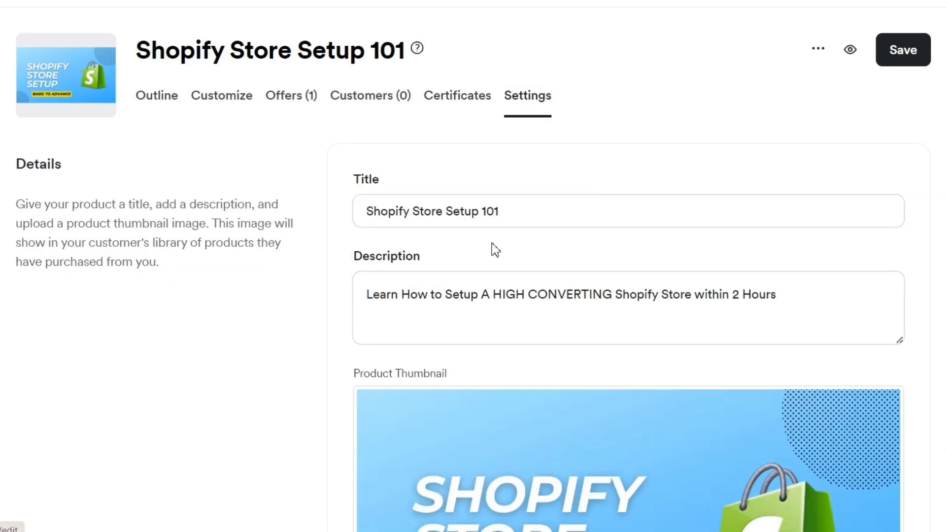
scroll(479, 320, "down", 3)
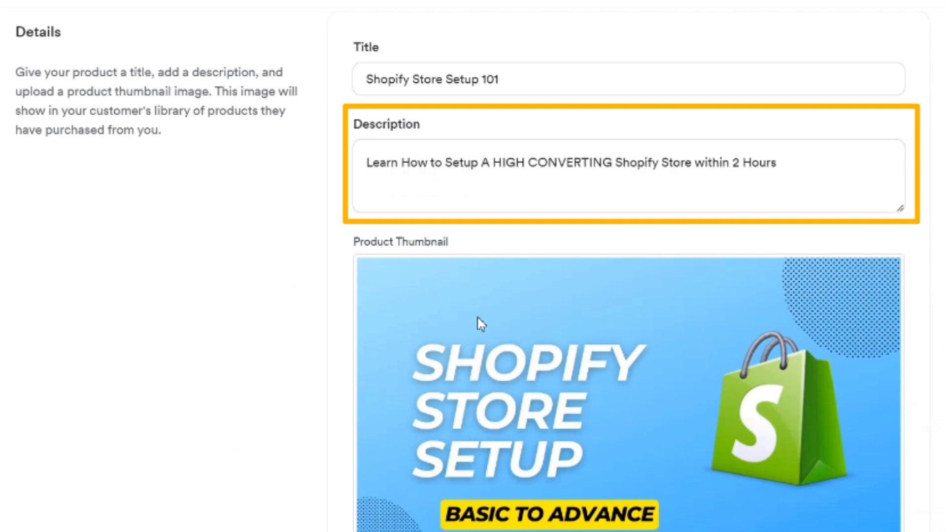
scroll(481, 323, "down", 10)
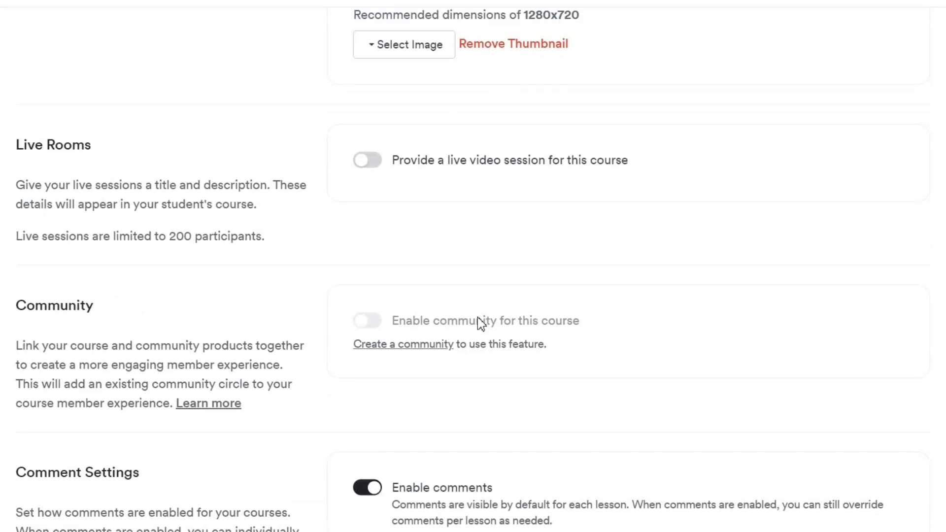
scroll(481, 322, "up", 2)
scroll(480, 323, "down", 4)
scroll(480, 321, "down", 3)
scroll(480, 321, "up", 7)
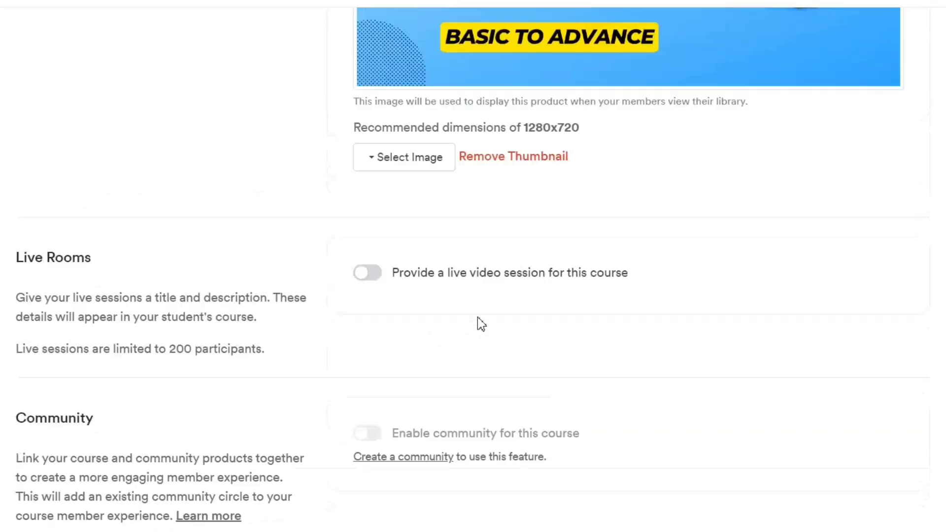
Step: Turn on the live video session for the course, review its title, description and schedule fields, and save the settings
left_click(368, 336)
left_click(368, 334)
scroll(393, 344, "down", 2)
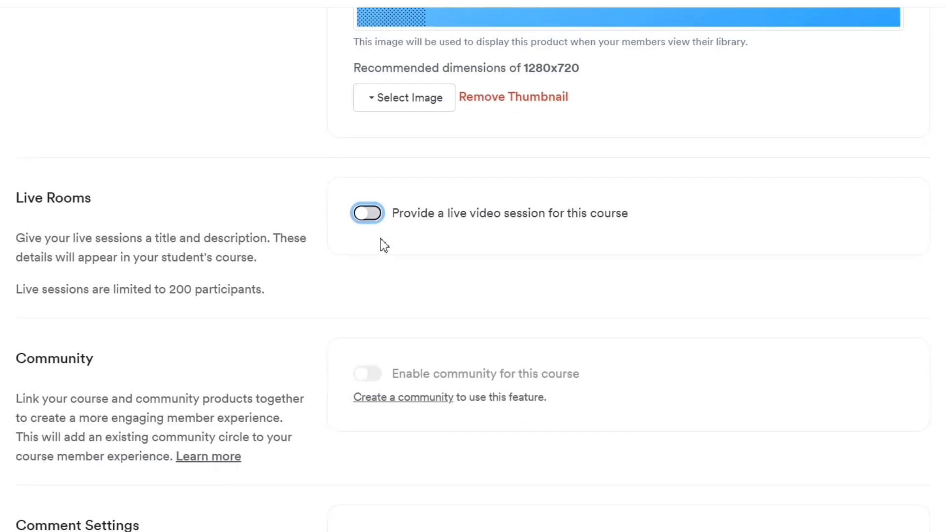
left_click(368, 213)
scroll(419, 276, "down", 7)
scroll(441, 271, "up", 7)
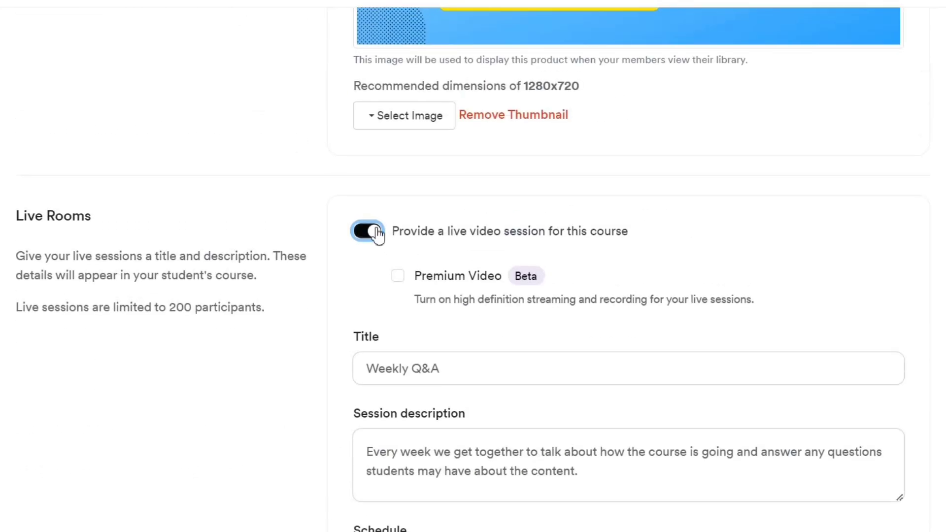
scroll(379, 247, "down", 5)
scroll(556, 397, "up", 15)
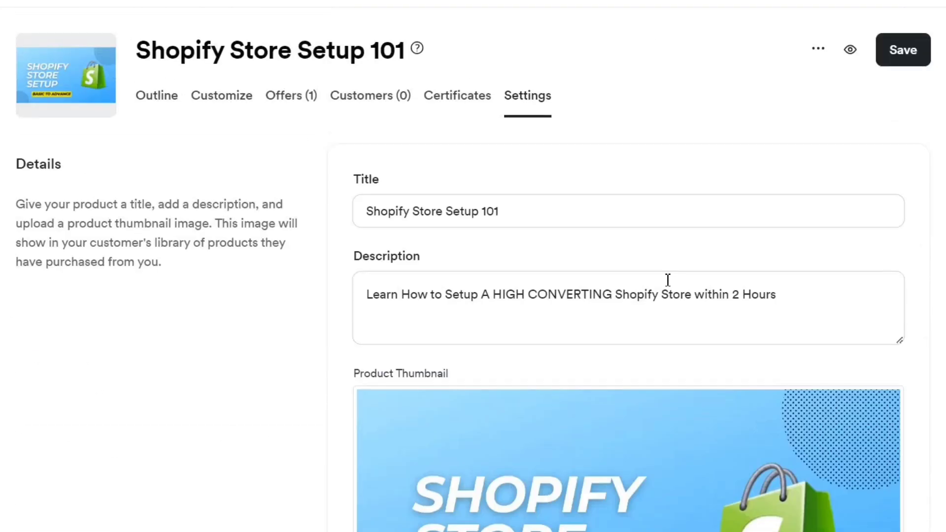
left_click(907, 57)
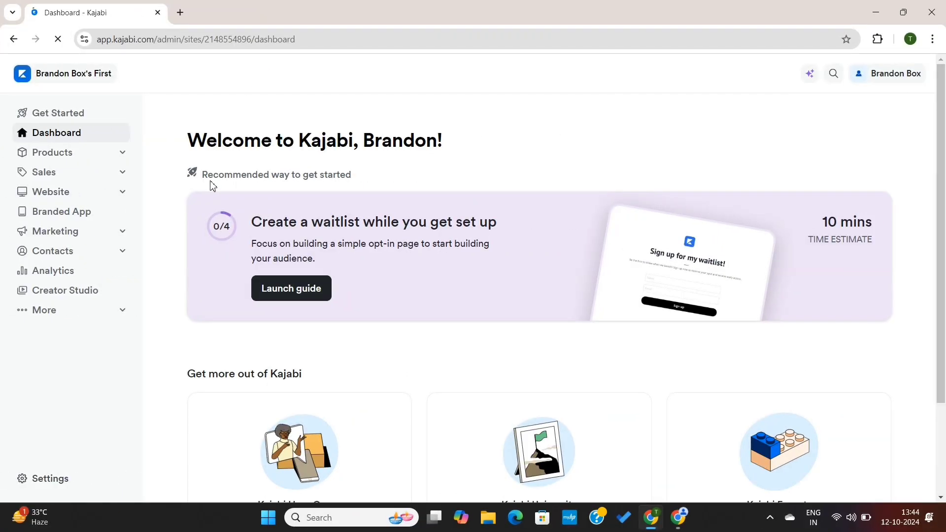
left_click(125, 155)
left_click(125, 155)
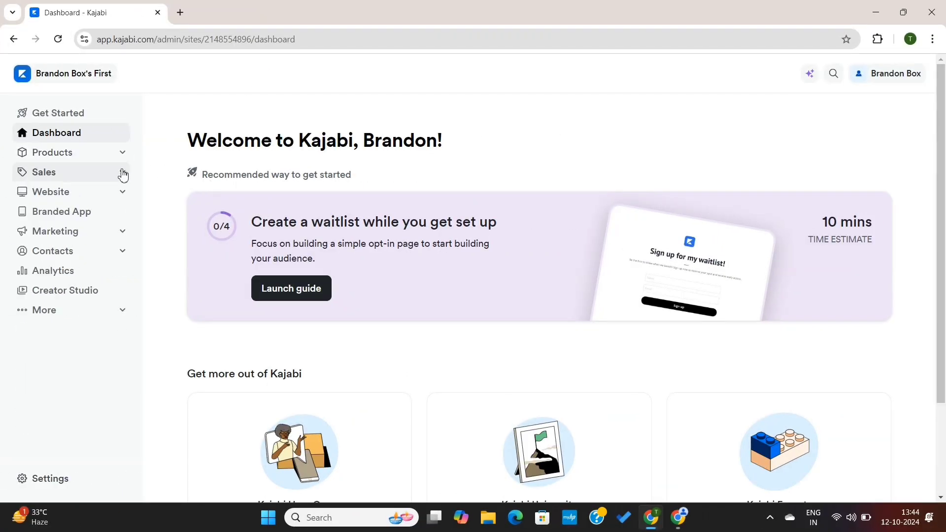
left_click(123, 175)
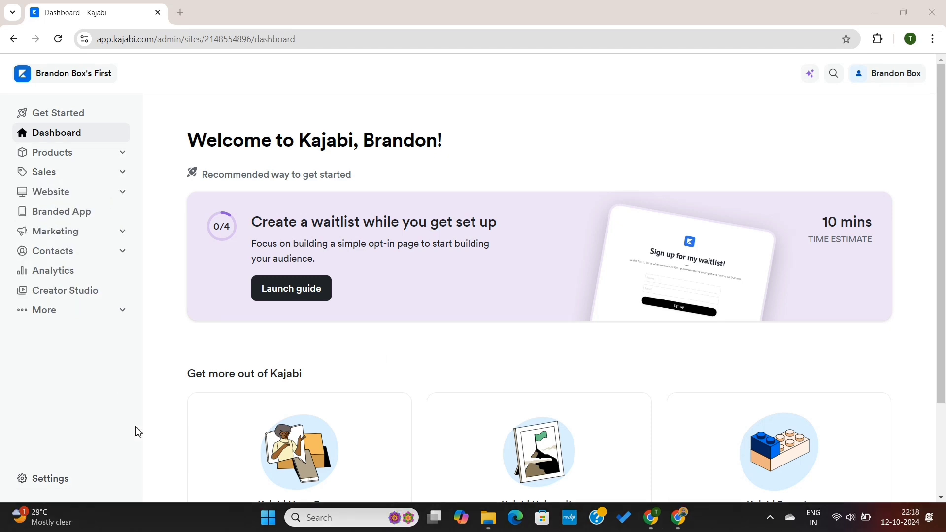
Step: Open the Payment Integrations page from the site settings
left_click(61, 477)
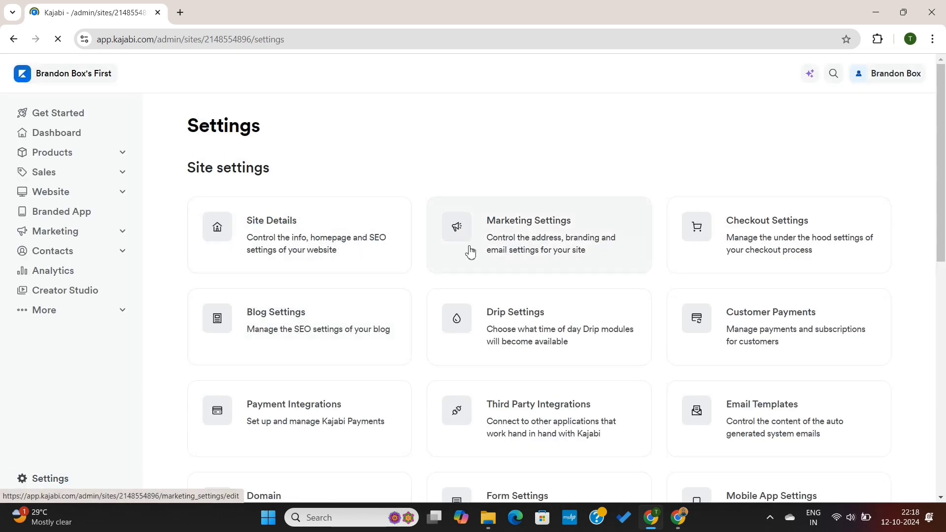
scroll(472, 331, "down", 1)
scroll(493, 305, "down", 2)
scroll(485, 334, "down", 2)
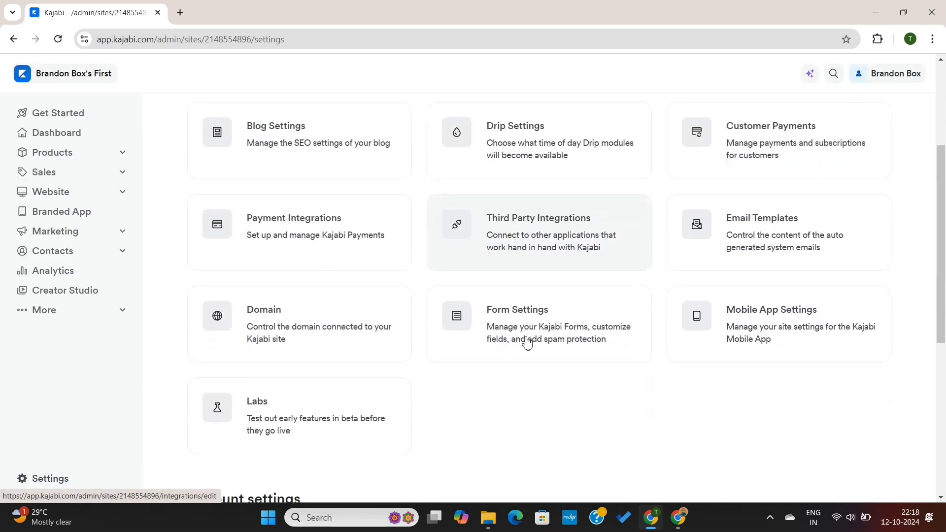
left_click(324, 229)
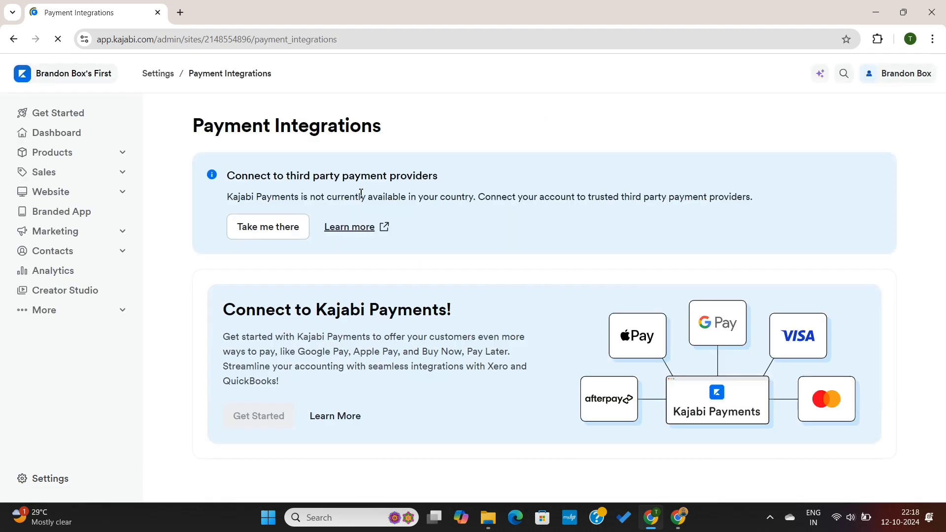
Step: Read the notice about Kajabi Payments availability and connecting third-party payment providers
triple_click(377, 176)
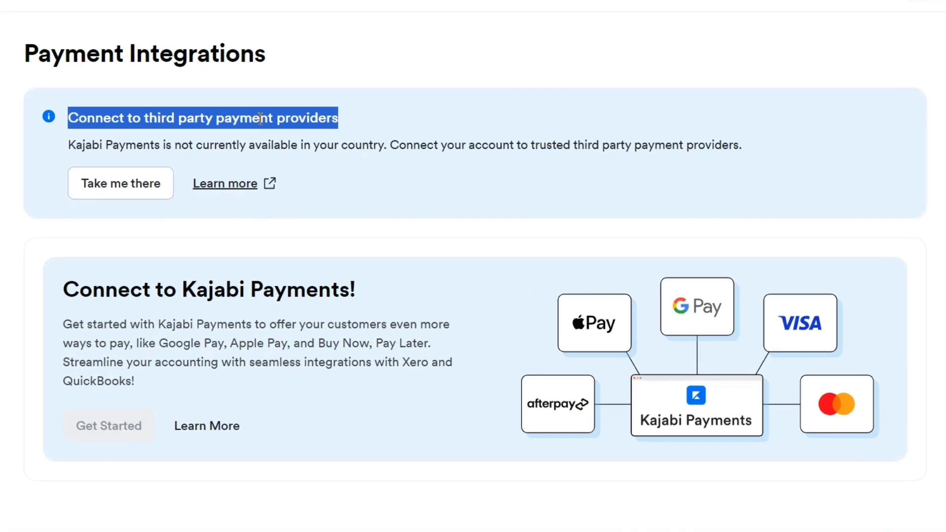
left_click(342, 206)
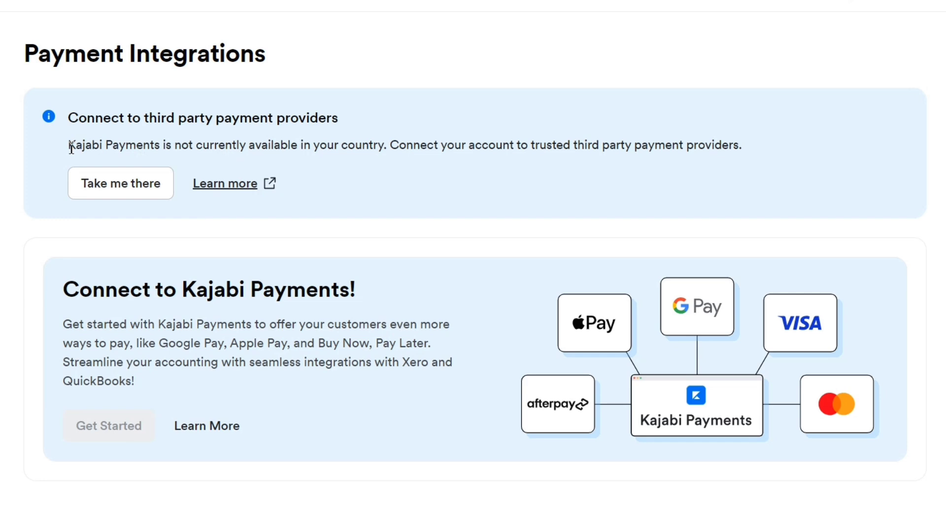
left_click_drag(71, 148, 387, 155)
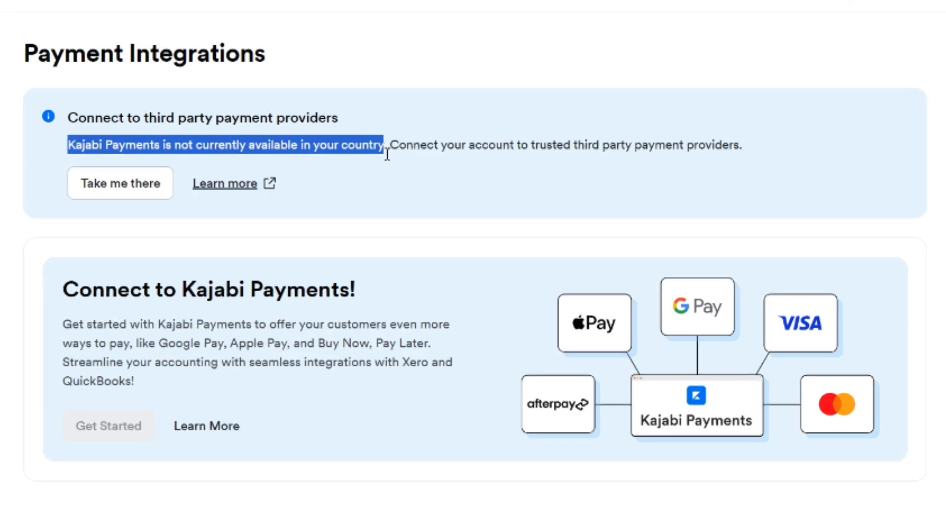
left_click_drag(387, 155, 390, 155)
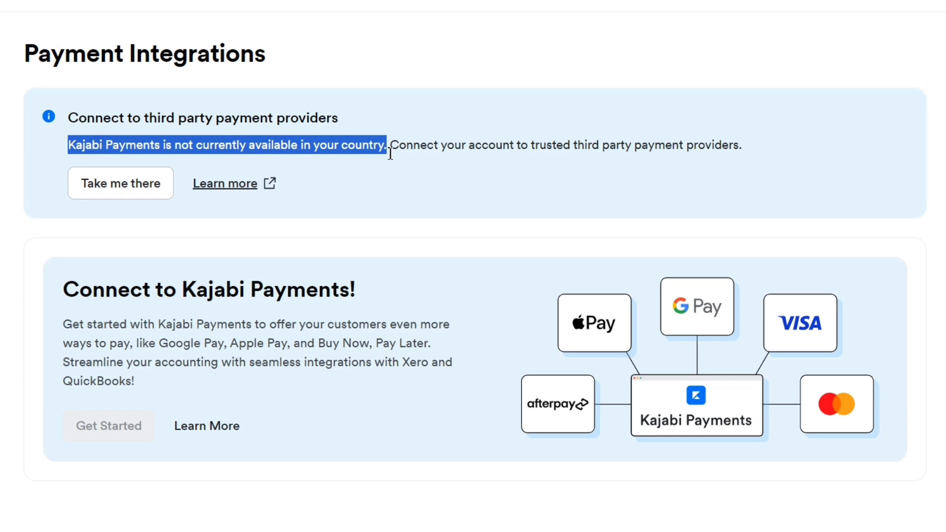
left_click(462, 158)
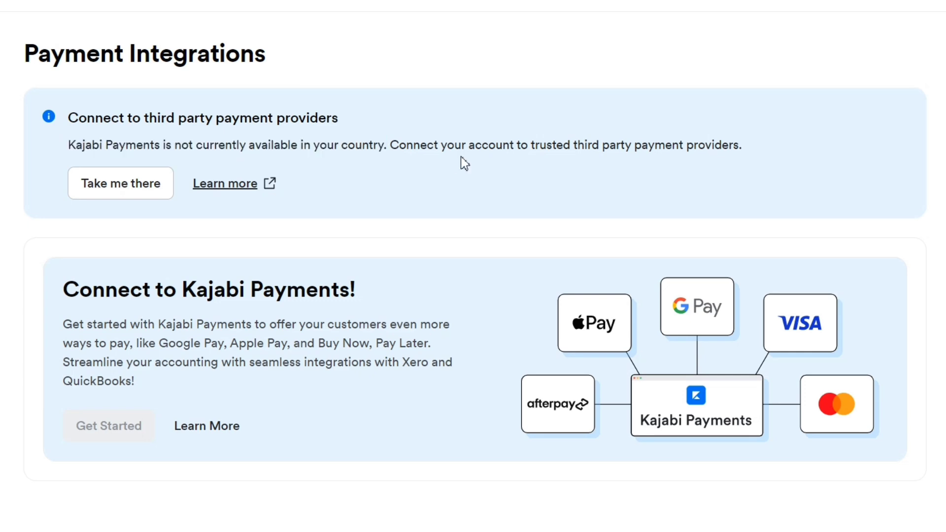
Step: Go to the third-party integrations and find the Stripe and PayPal payment options
left_click(111, 197)
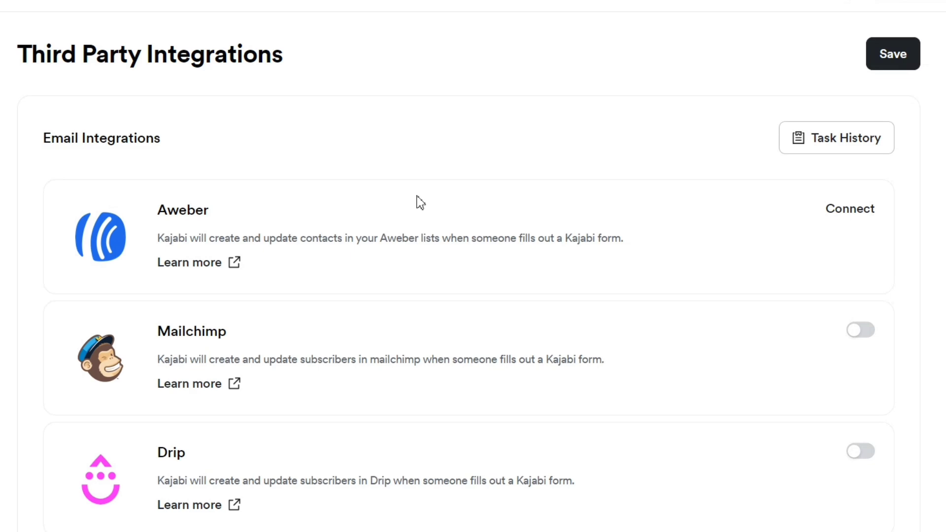
scroll(420, 202, "down", 2)
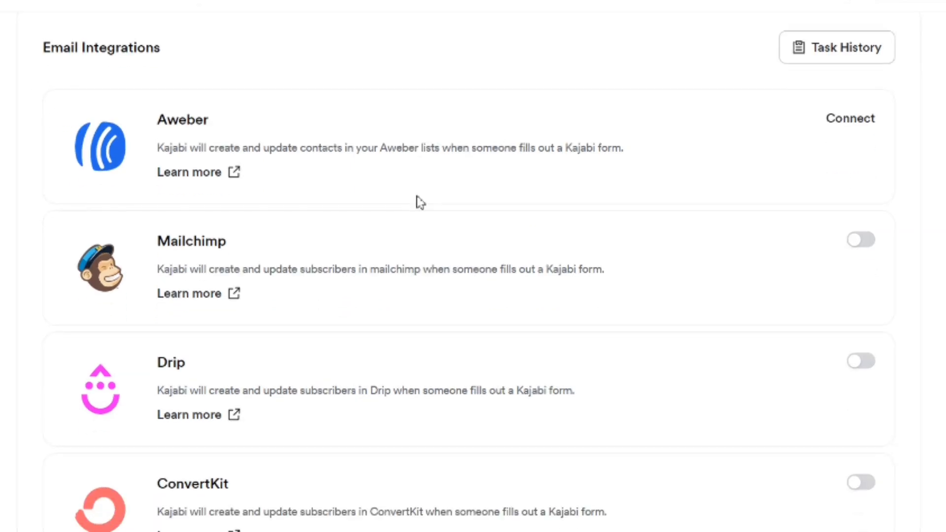
scroll(420, 202, "down", 20)
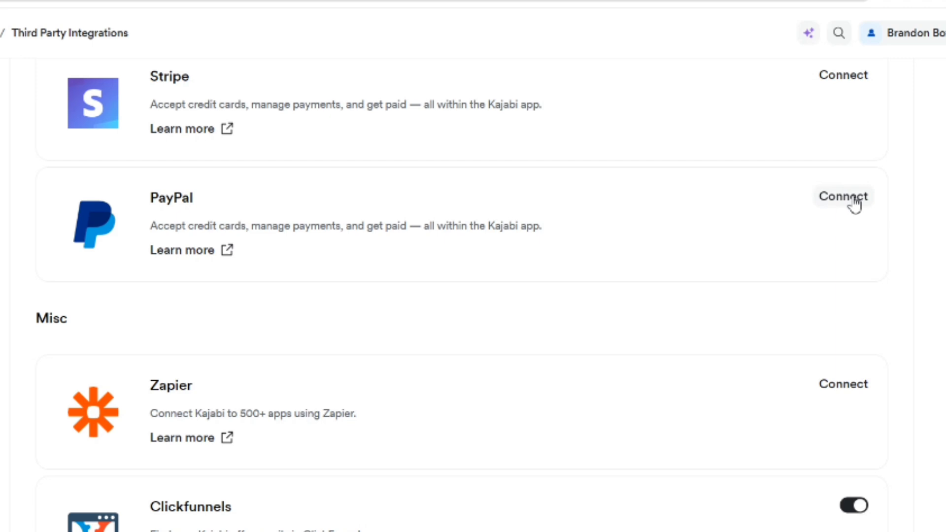
Step: Choose PayPal among the payment integrations and start connecting a PayPal account to the site
left_click(855, 203)
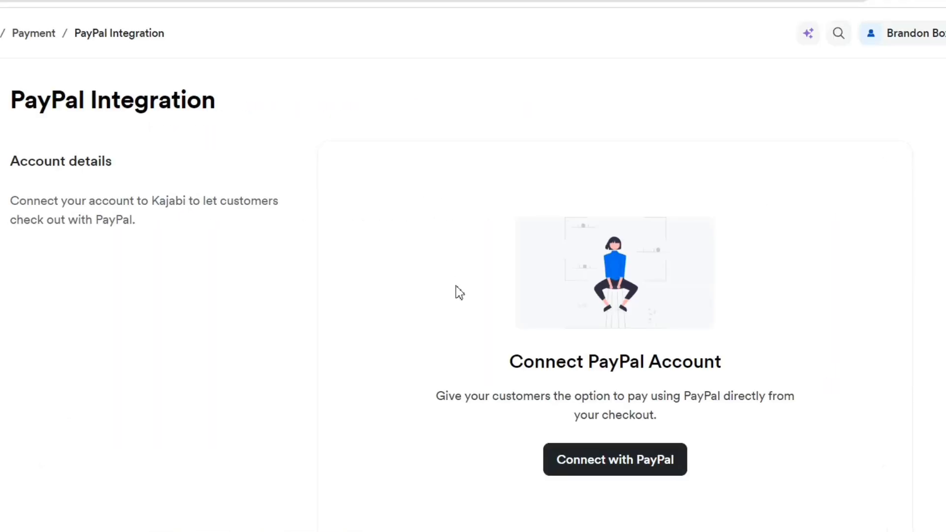
scroll(429, 408, "down", 1)
left_click(583, 448)
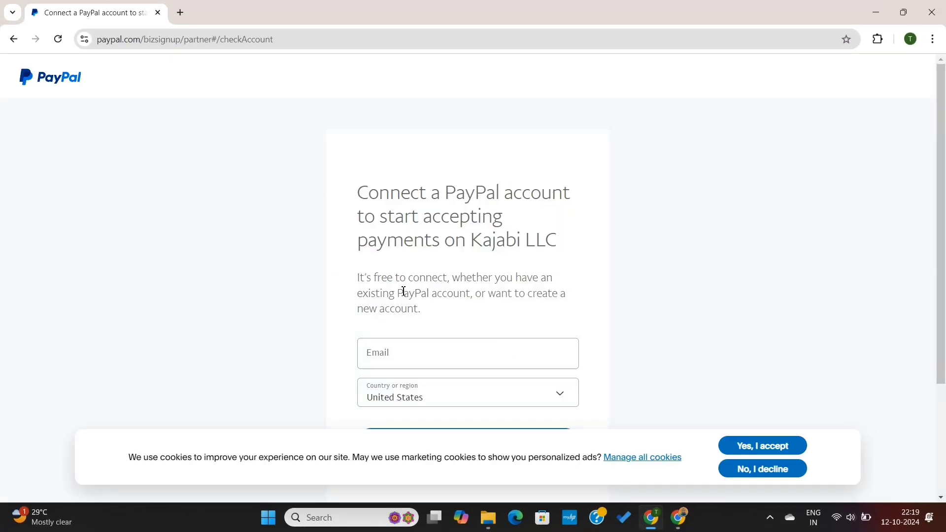
Step: Enter the PayPal account's email address, set the country or region to India, and continue to the login
scroll(403, 292, "down", 2)
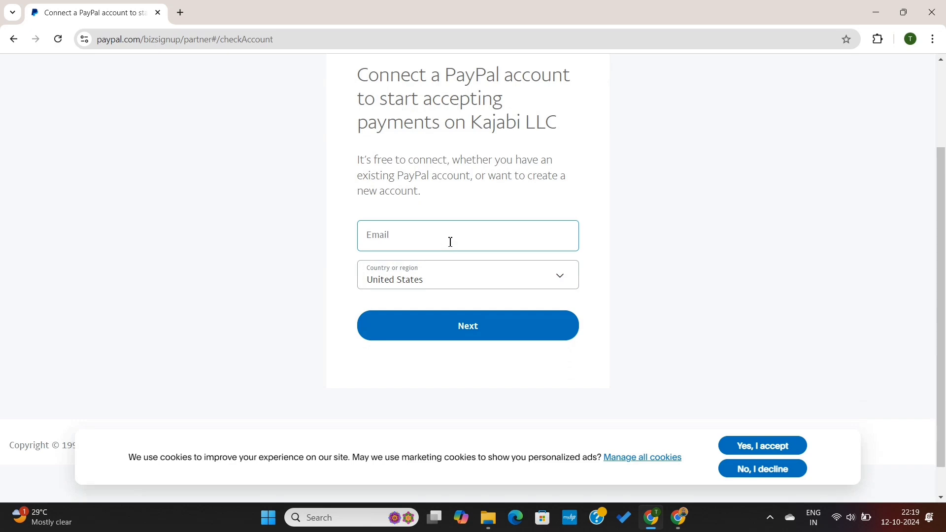
left_click(451, 242)
left_click(440, 272)
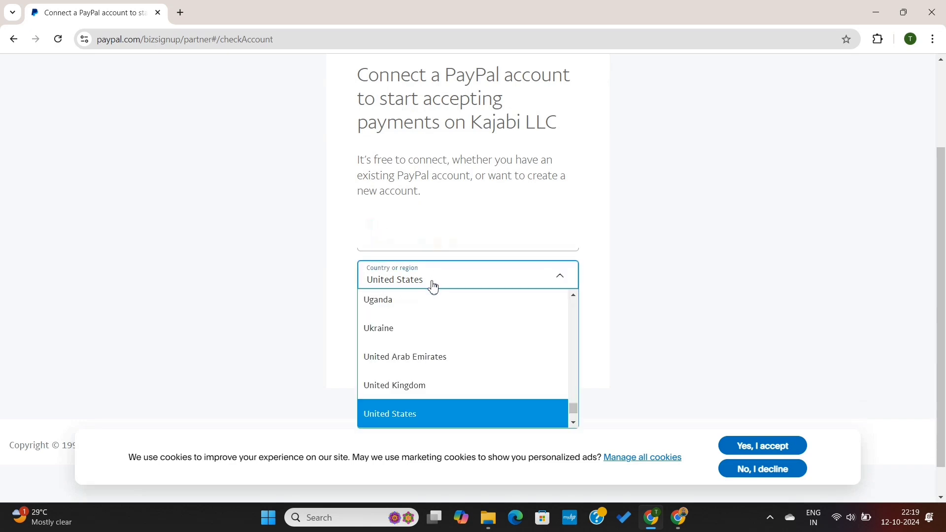
type("india")
left_click(432, 334)
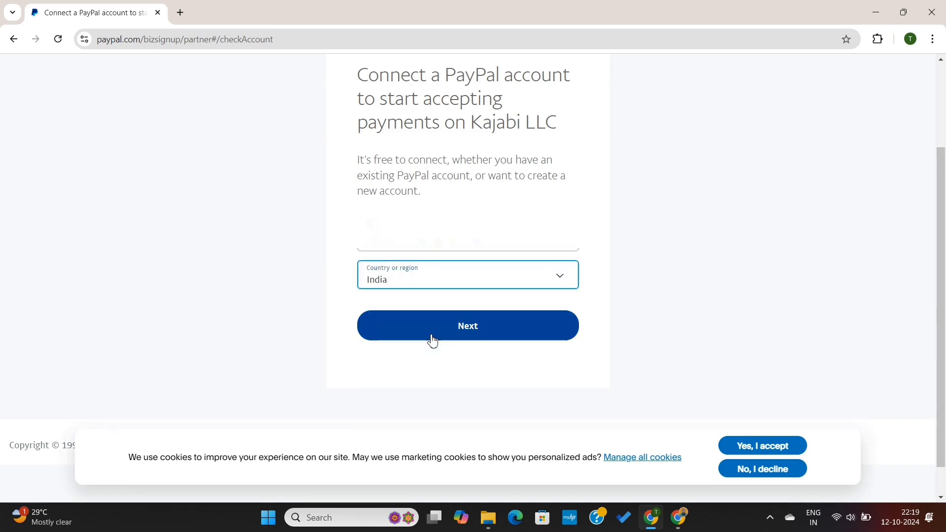
left_click(480, 327)
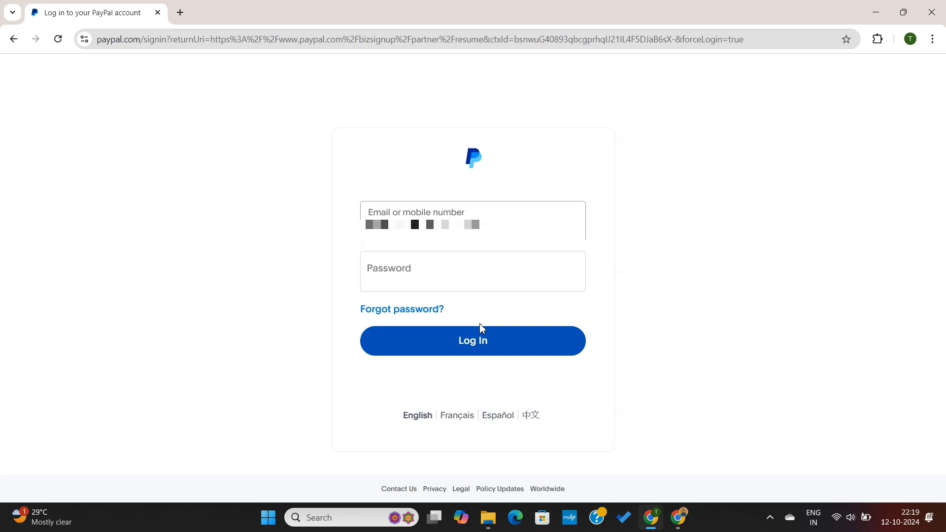
Step: Enter the PayPal account password and log in
left_click(430, 274)
key("ctrl+v")
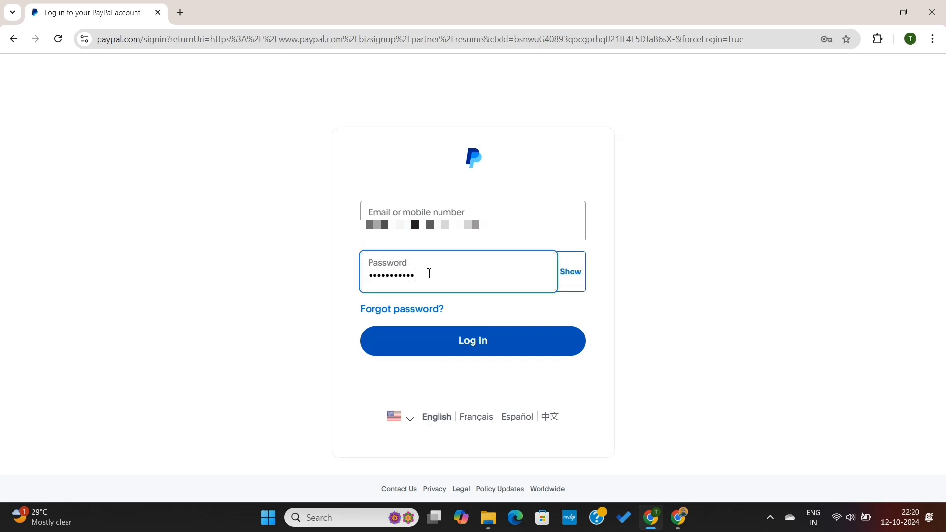
key("Return")
Step: Review the permissions requested by Kajabi LLC, then agree and connect the PayPal account
scroll(569, 285, "down", 3)
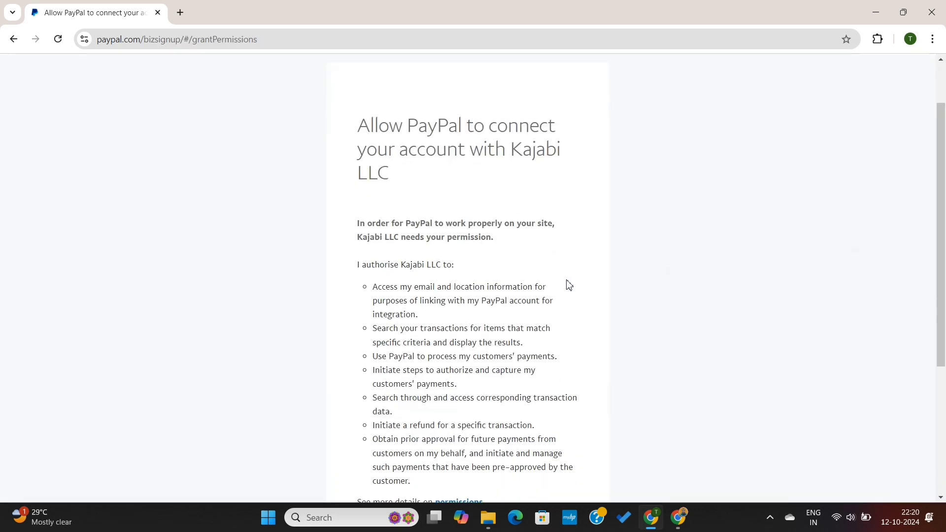
scroll(570, 285, "down", 3)
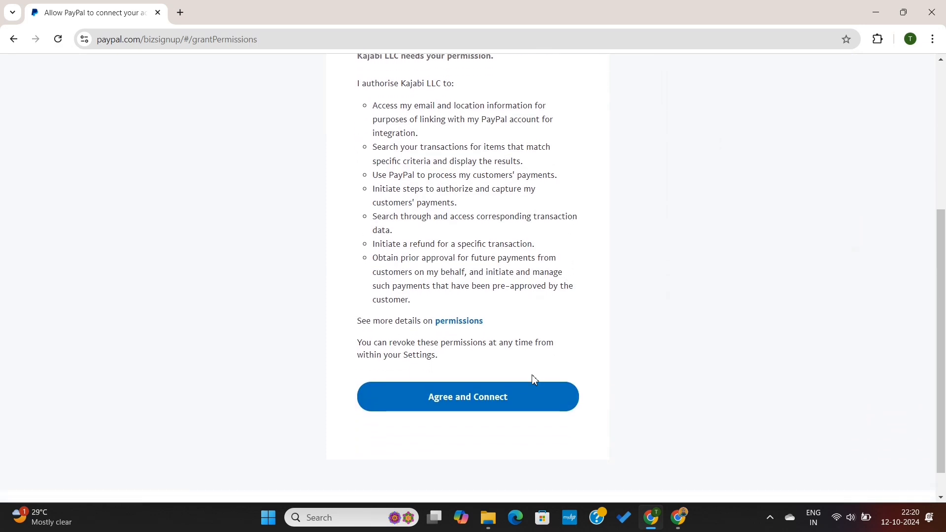
left_click(505, 395)
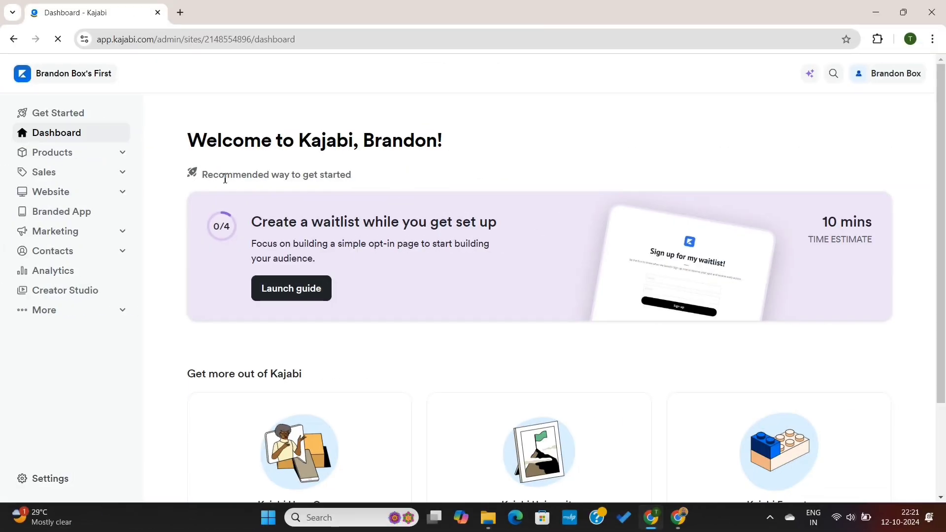
Step: Open the details of the Shopify Store Setup 101 course, then open the existing offer attached to it
left_click(122, 172)
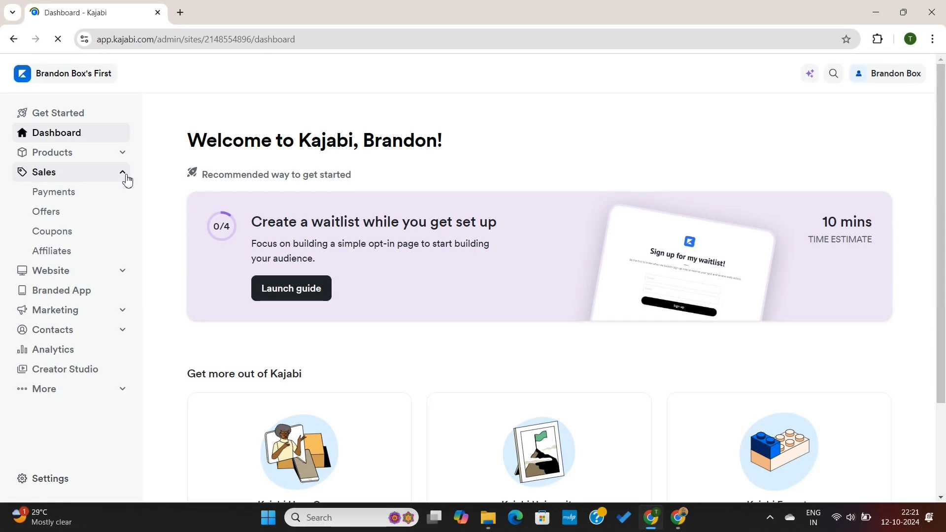
left_click(126, 176)
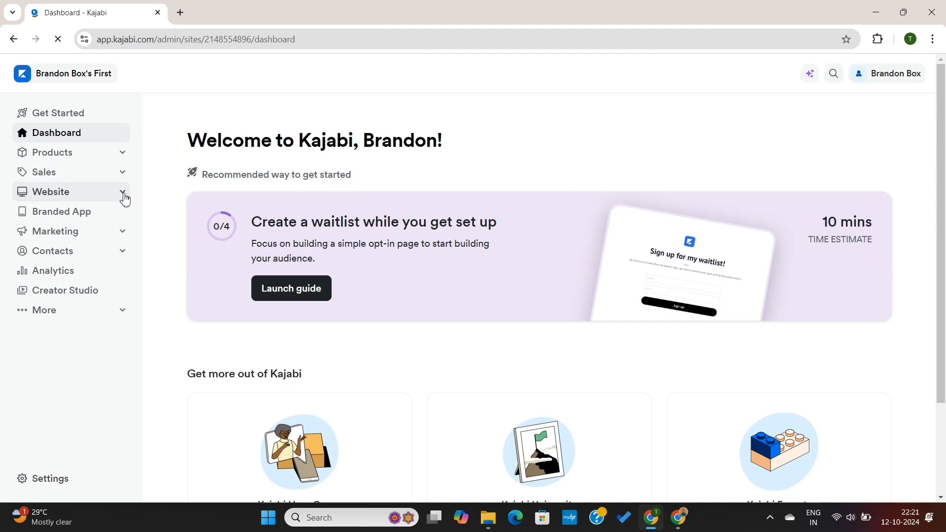
left_click(124, 158)
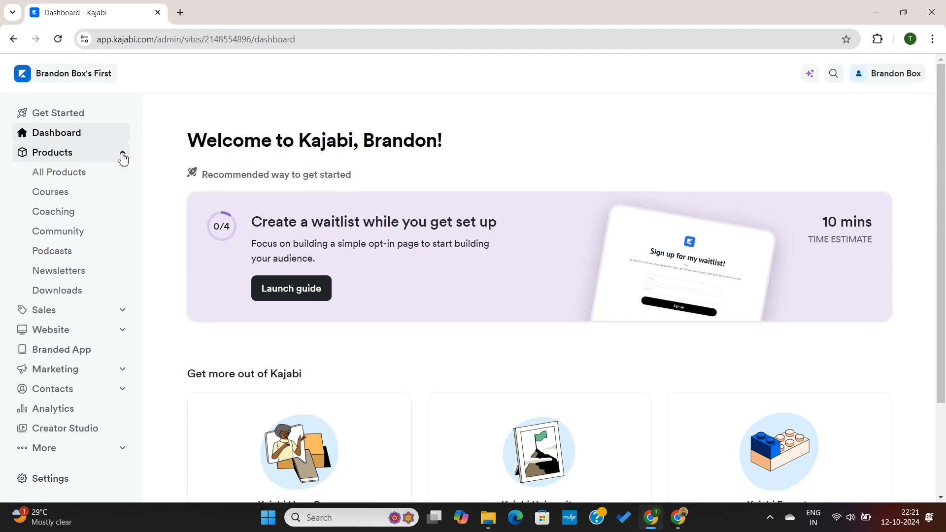
left_click(77, 199)
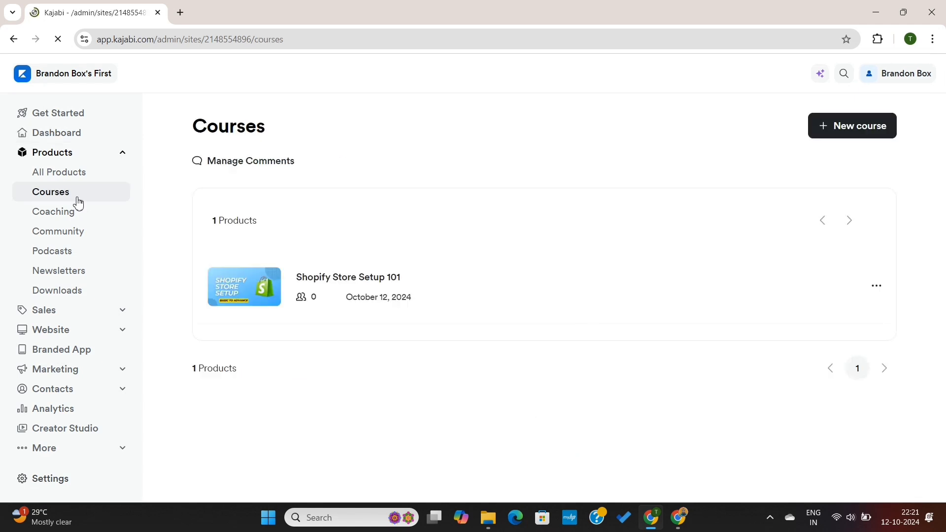
left_click(876, 287)
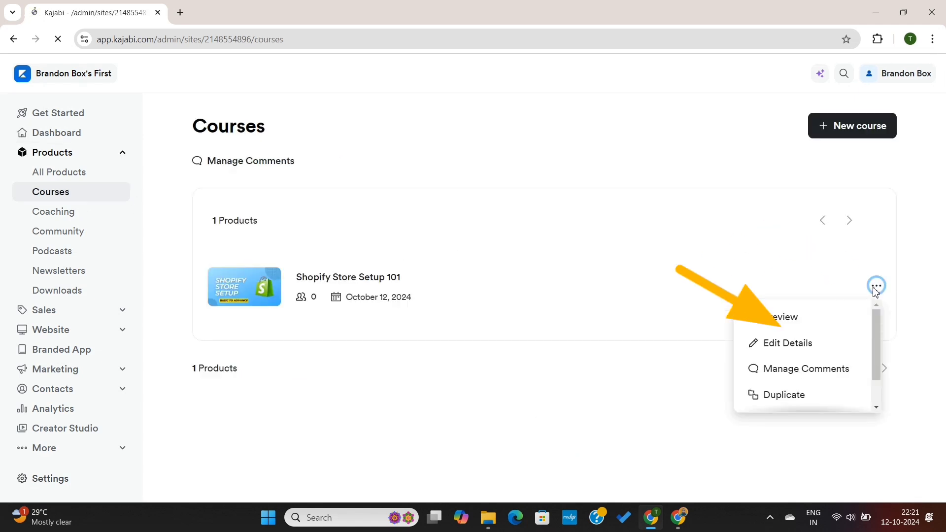
left_click(794, 346)
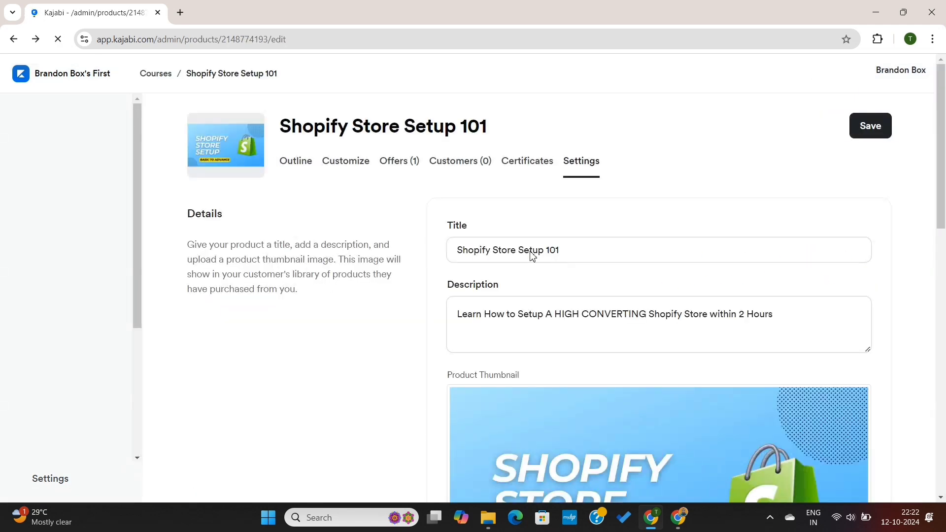
left_click(399, 170)
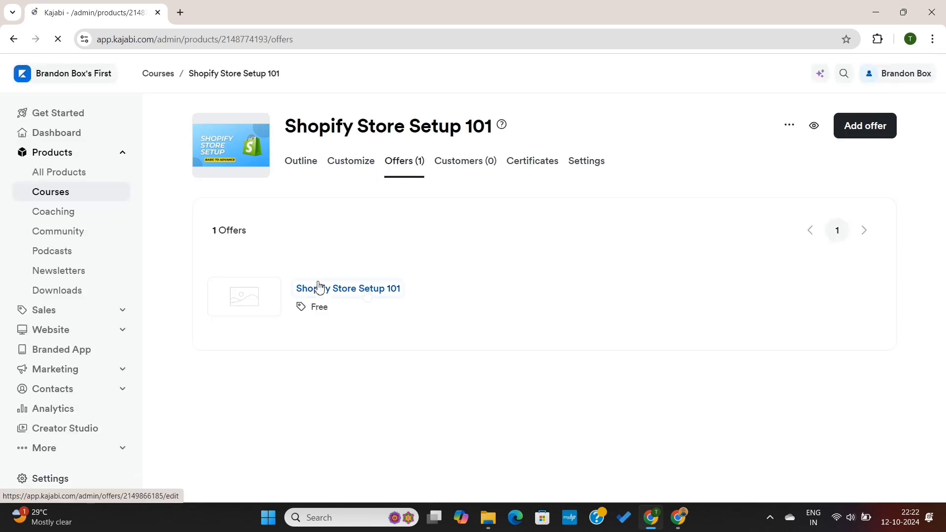
left_click(368, 292)
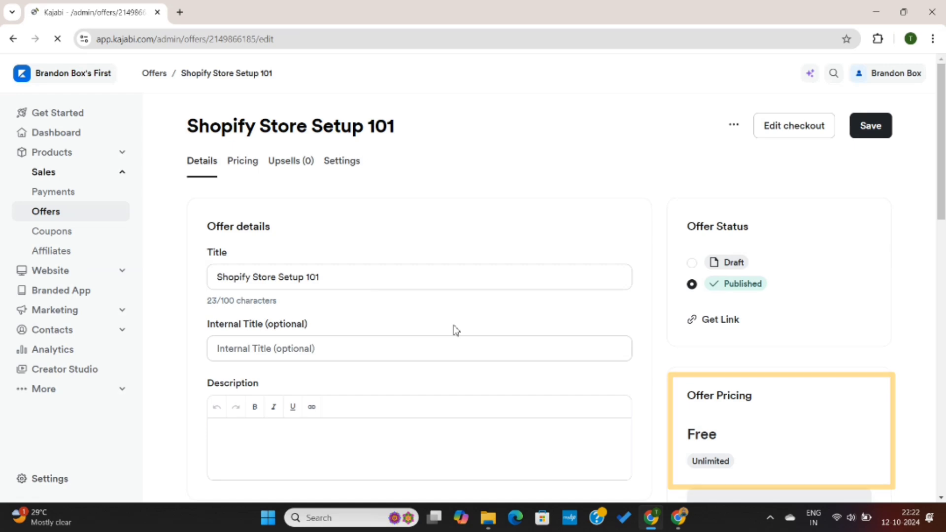
Step: Set the offer's pricing to a one-time payment of 97.00 in USD - United States Dollar
left_click(239, 165)
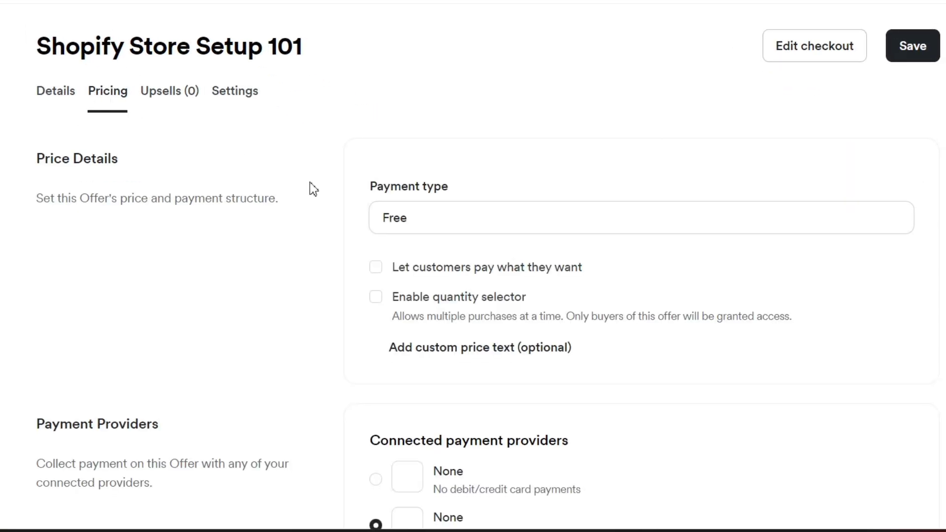
left_click(444, 227)
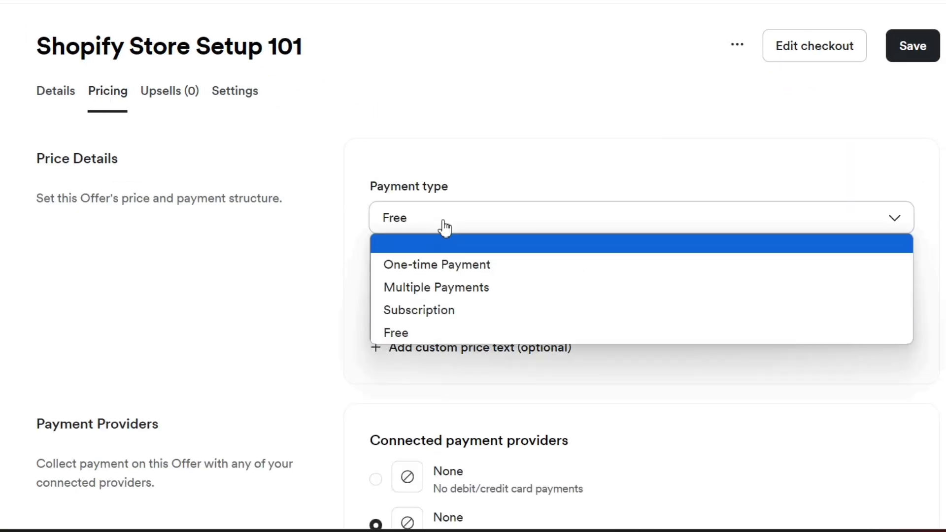
left_click(446, 271)
left_click(456, 316)
left_click_drag(391, 313, 372, 318)
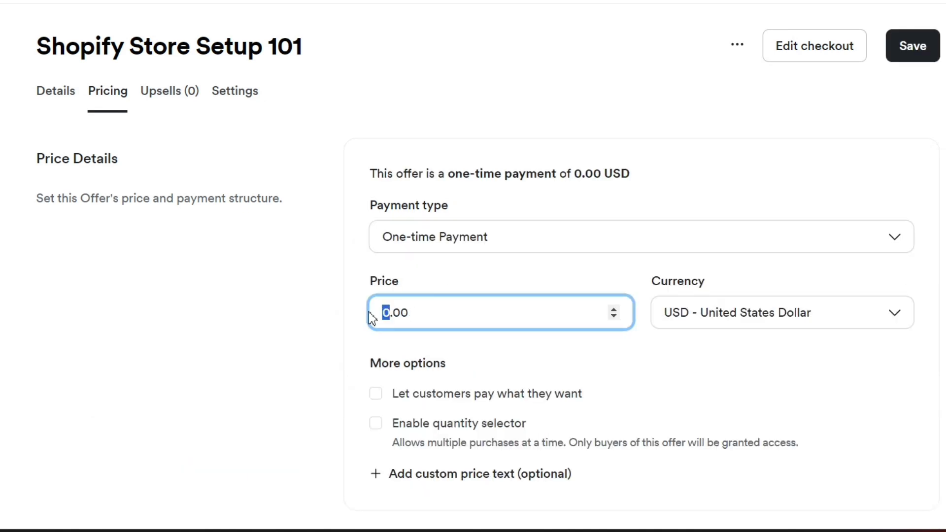
left_click(469, 270)
left_click(714, 312)
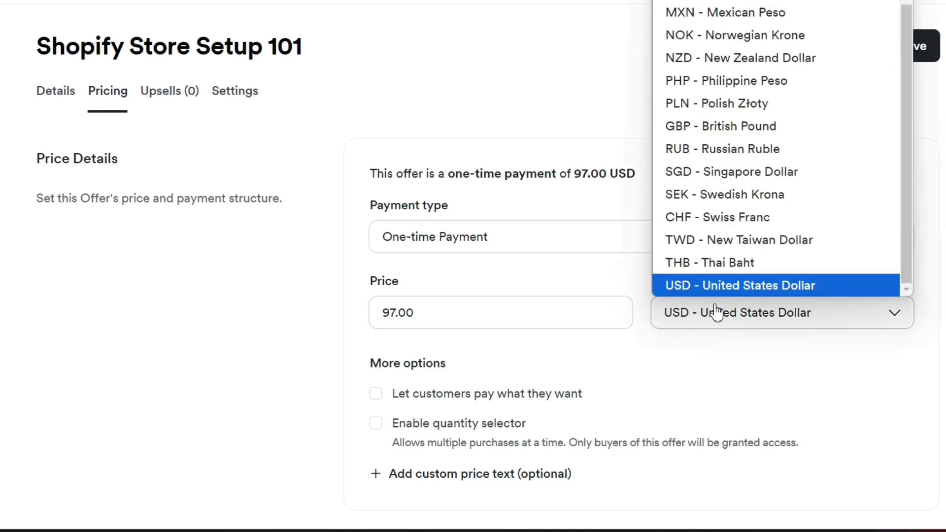
left_click(717, 313)
Step: Try the offer's quantity selector and the option that lets customers pay what they want
scroll(640, 359, "down", 3)
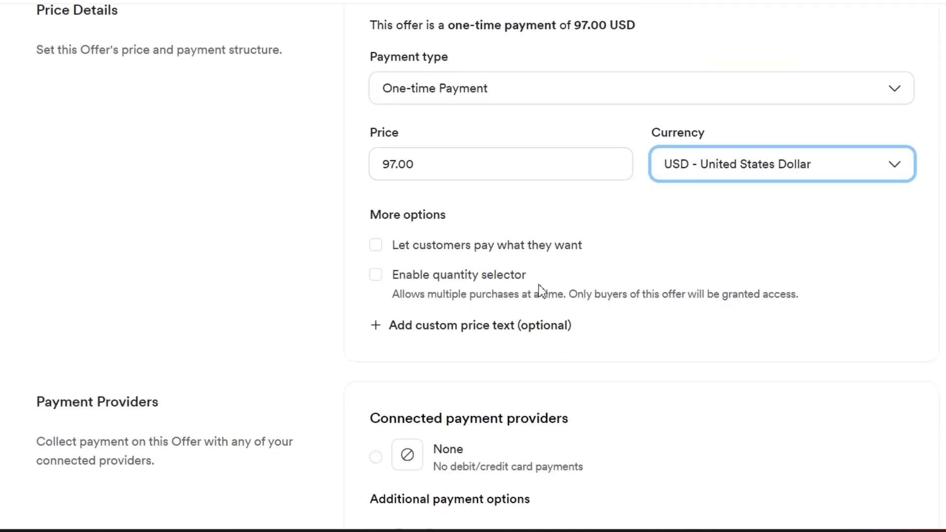
scroll(454, 272, "down", 1)
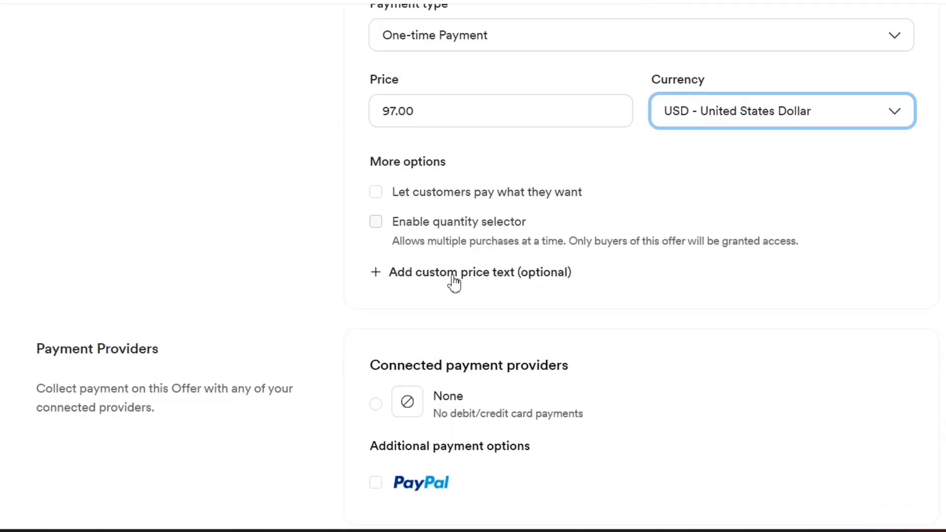
left_click(376, 221)
left_click(376, 220)
left_click(377, 197)
left_click(378, 198)
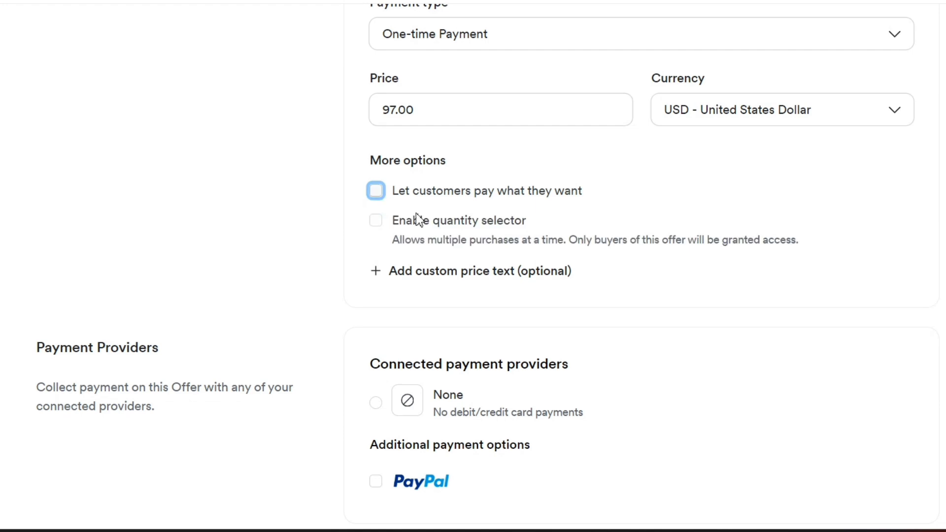
Step: Enable PayPal as an additional payment option for the offer
scroll(492, 258, "down", 3)
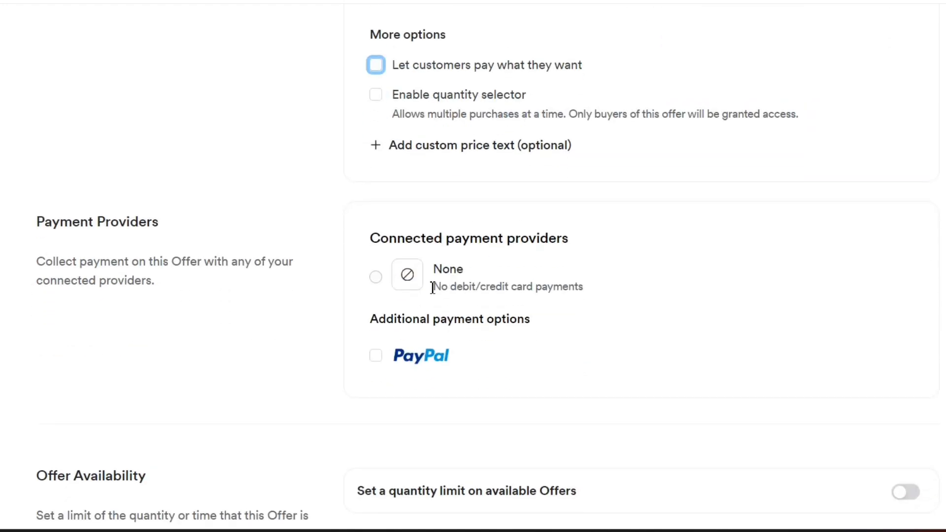
left_click(376, 356)
scroll(511, 355, "down", 2)
scroll(720, 465, "up", 8)
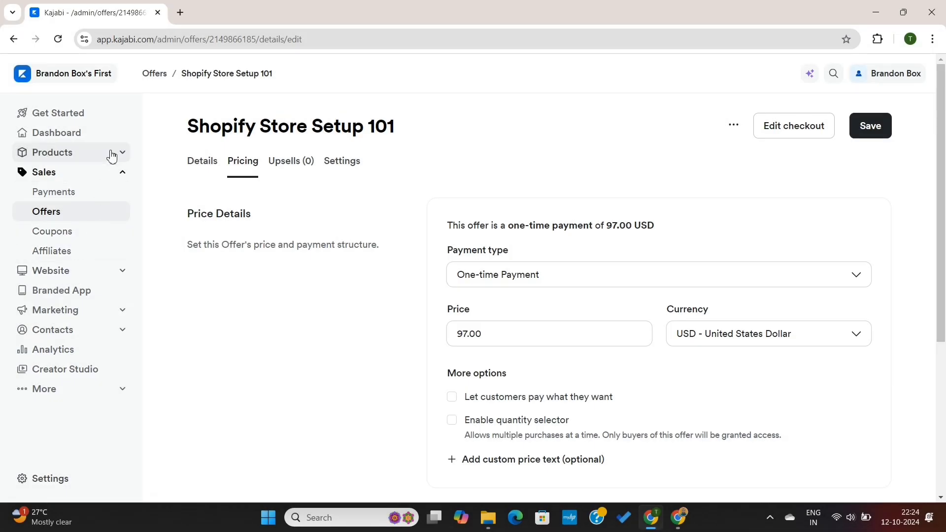
Step: Go to the marketing funnels and start a new funnel to reach the funnel template selection
left_click(122, 153)
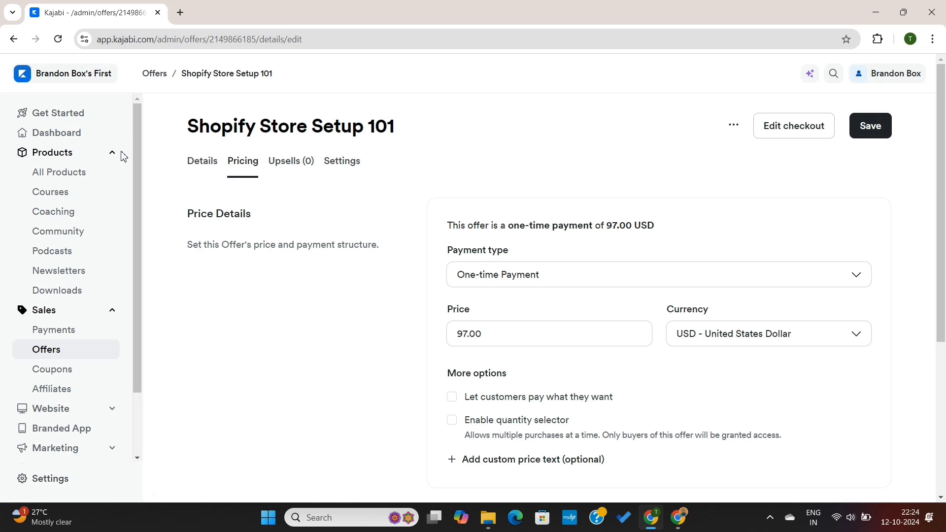
left_click(117, 158)
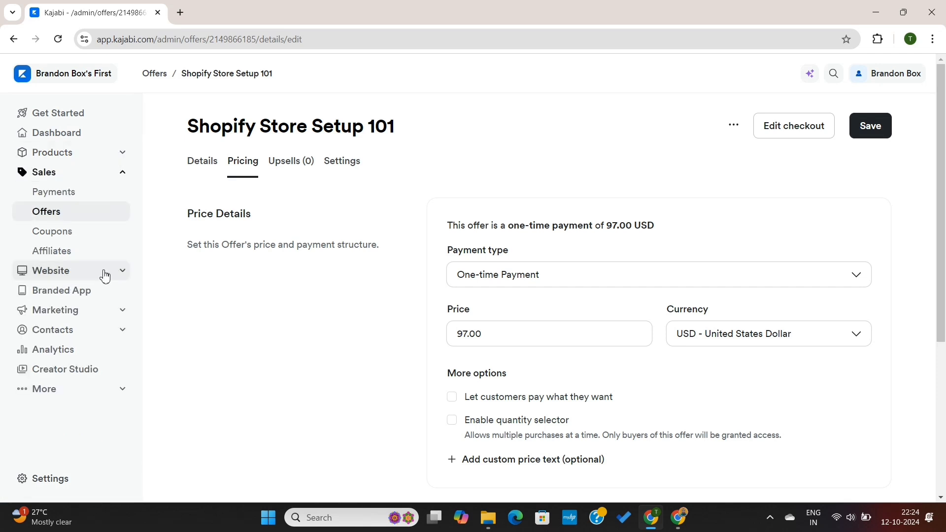
left_click(123, 314)
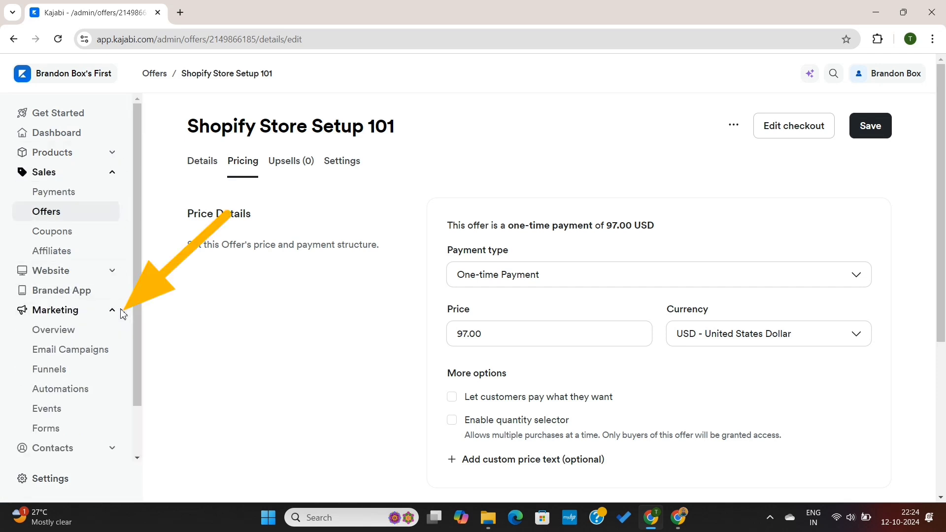
left_click(61, 378)
left_click(275, 349)
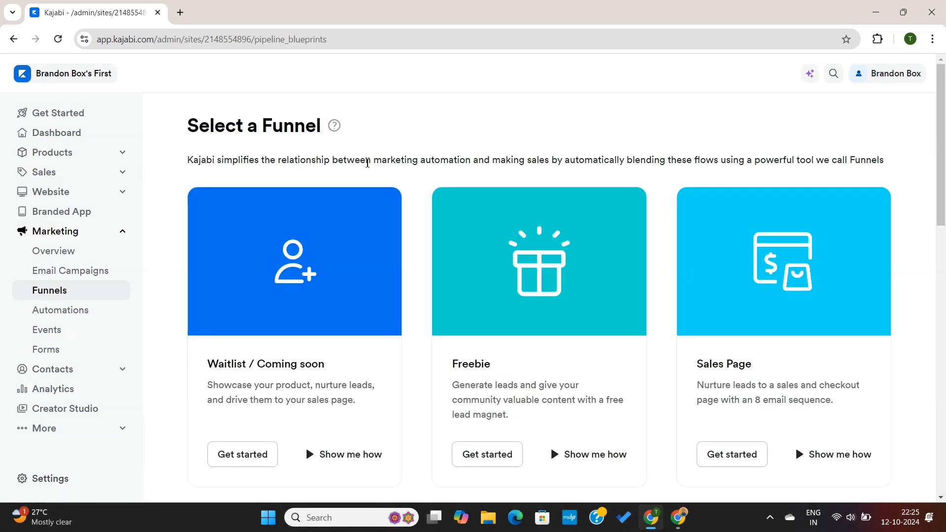
Step: Read the introduction to funnels and the descriptions of the Waitlist / Coming soon and Freebie funnel templates
triple_click(367, 163)
left_click(368, 162)
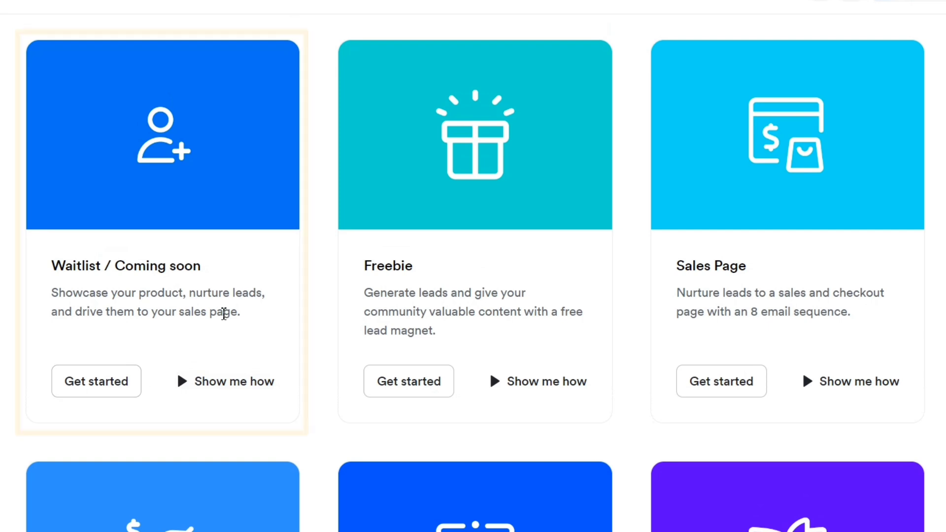
left_click_drag(364, 268, 454, 268)
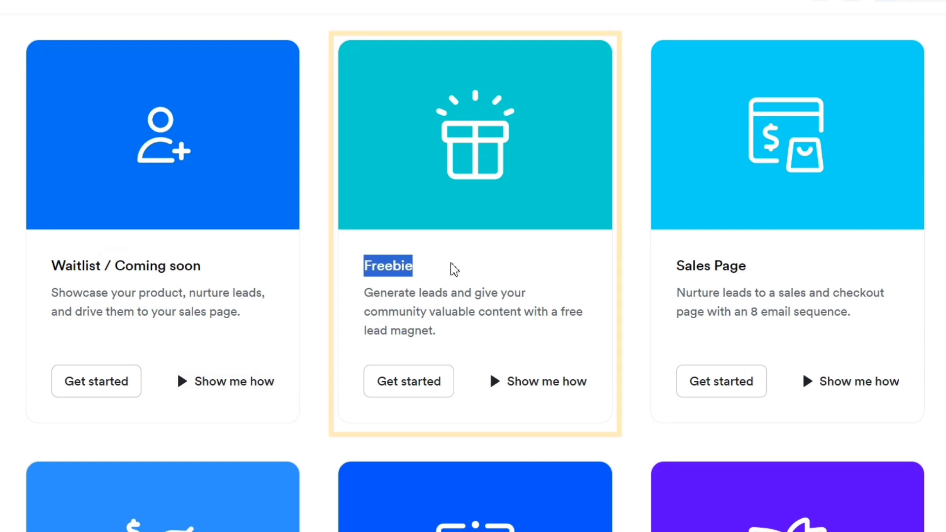
left_click(383, 298)
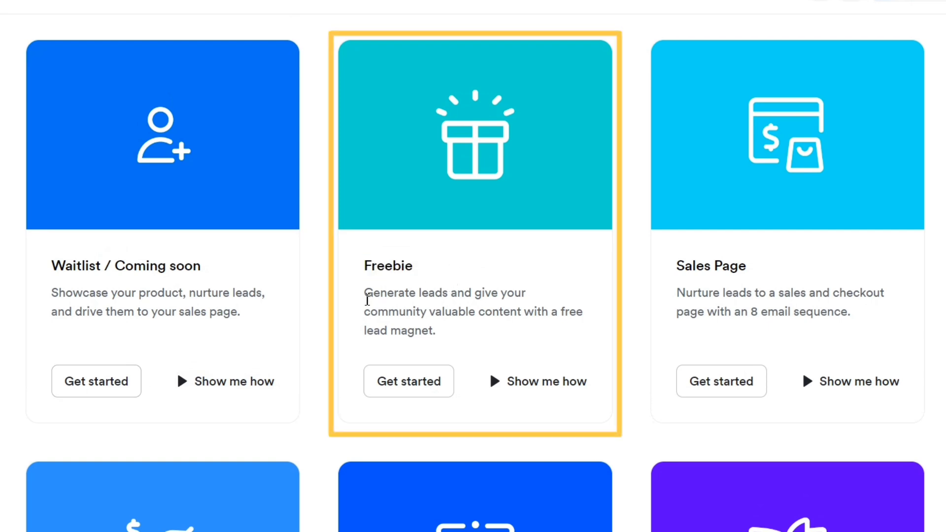
left_click_drag(365, 295, 464, 338)
left_click(470, 339)
scroll(471, 335, "up", 1)
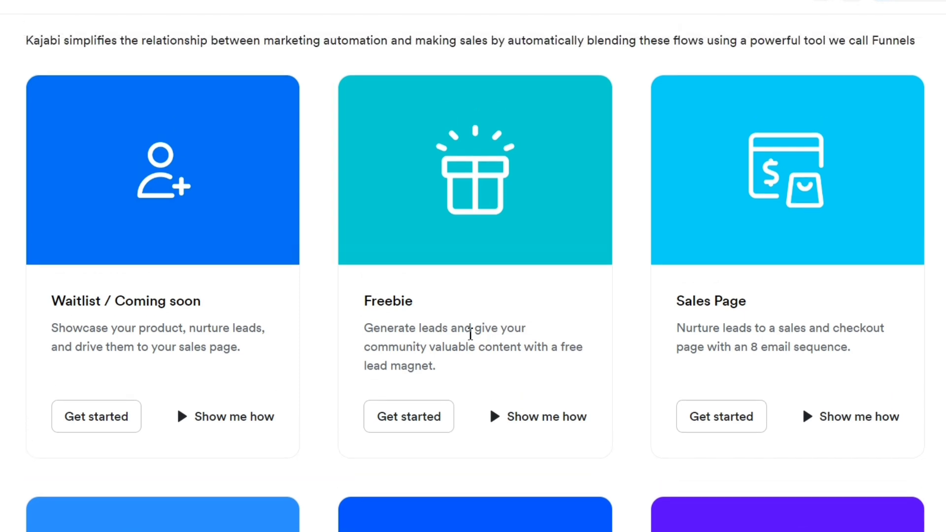
Step: Read the descriptions of the Sales Page, Product Launch, Zoom Webinar and Free Book funnel templates
scroll(469, 337, "down", 2)
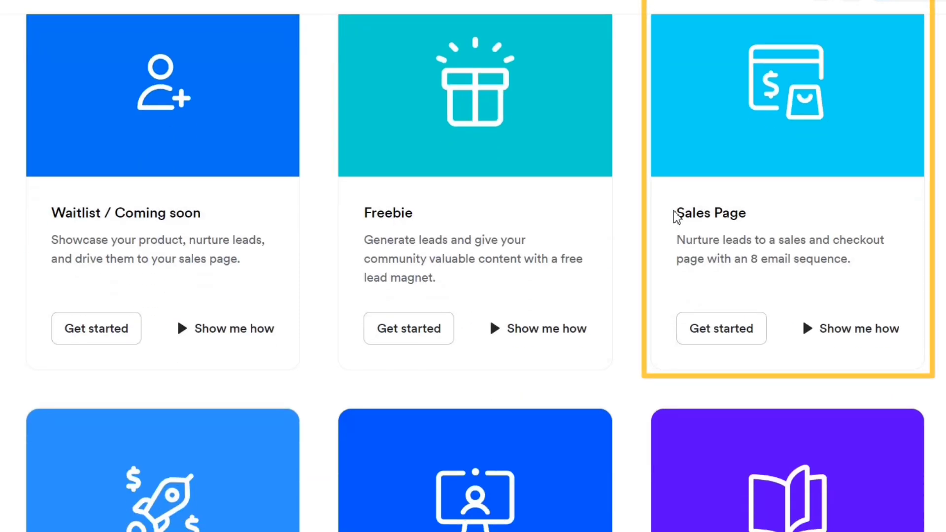
left_click_drag(674, 213, 885, 269)
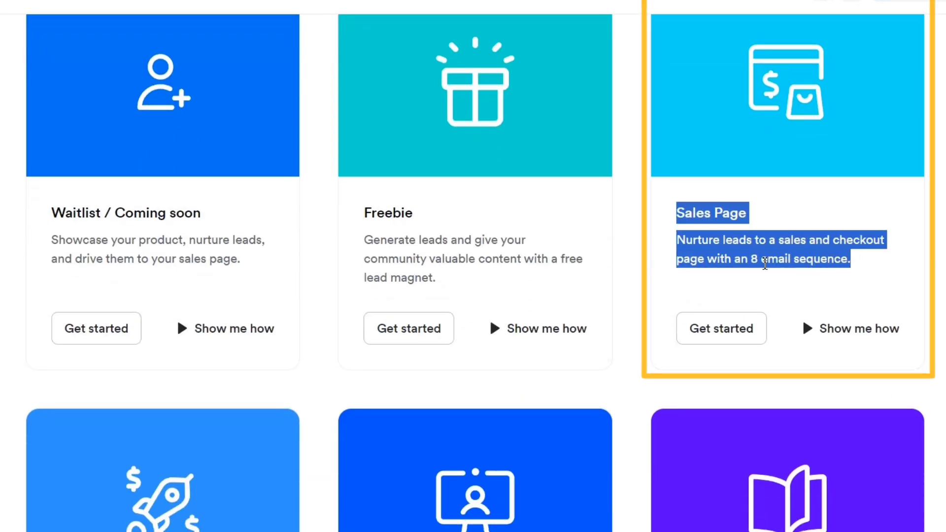
left_click(752, 264)
left_click_drag(752, 264, 849, 264)
left_click(750, 253)
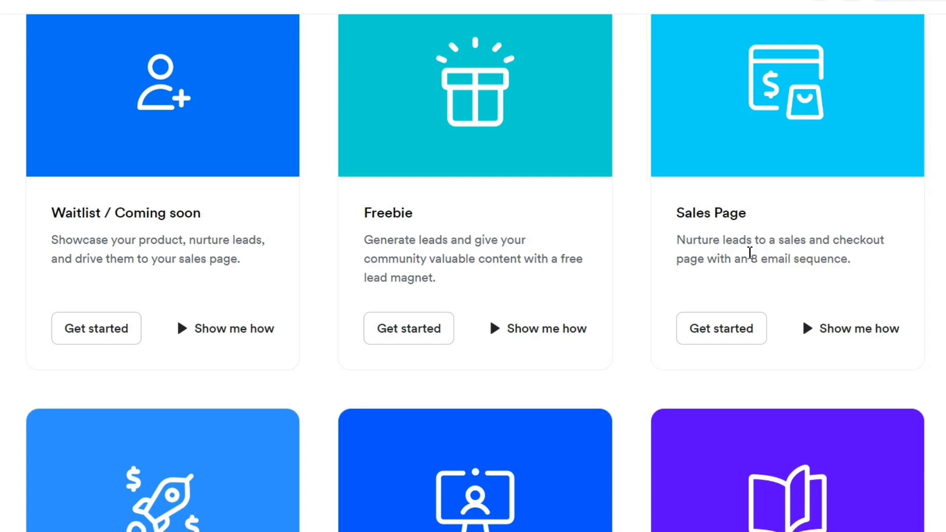
scroll(690, 250, "down", 5)
scroll(221, 403, "down", 2)
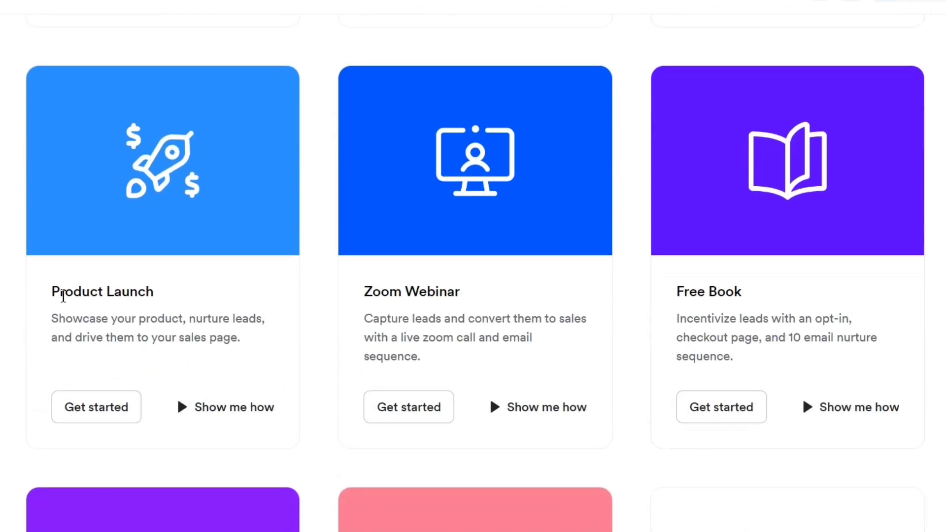
left_click_drag(51, 292, 271, 346)
left_click(271, 346)
scroll(348, 332, "down", 1)
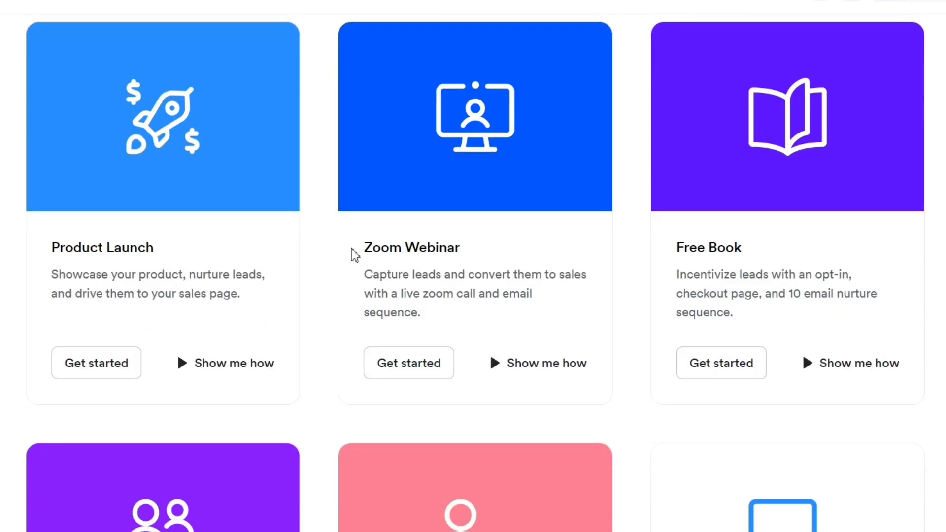
left_click_drag(677, 246, 780, 318)
left_click(759, 317)
Step: Read the descriptions of the Simple Sales Page, Coaching Campaign and Blank funnel templates
scroll(695, 331, "down", 6)
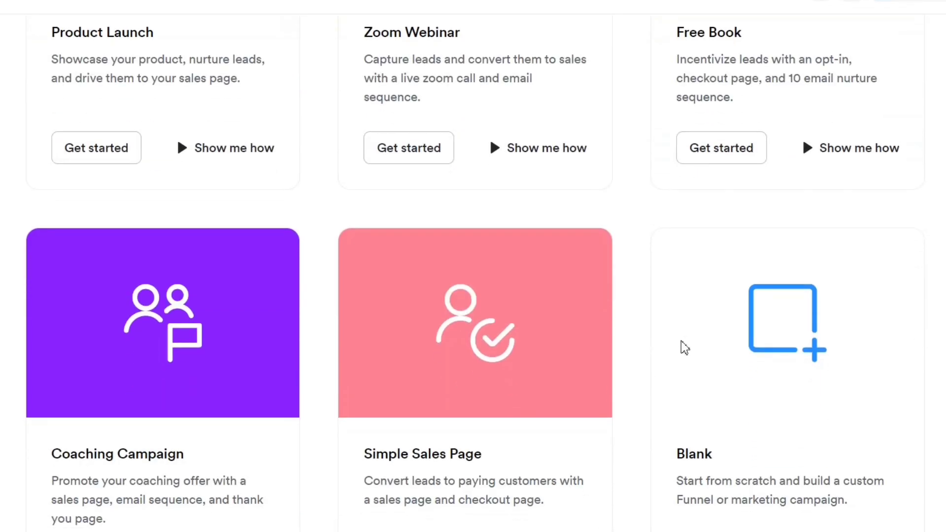
left_click_drag(369, 363, 573, 412)
left_click(578, 406)
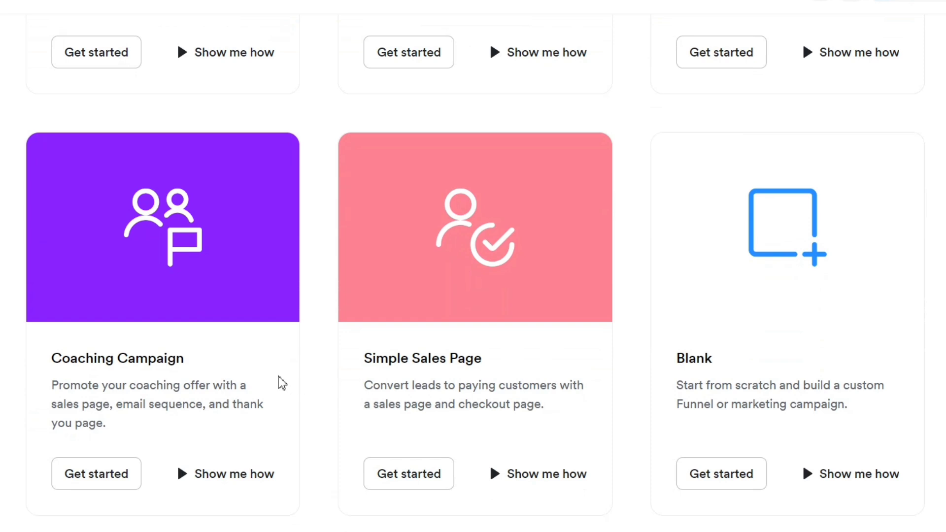
left_click_drag(52, 358, 137, 426)
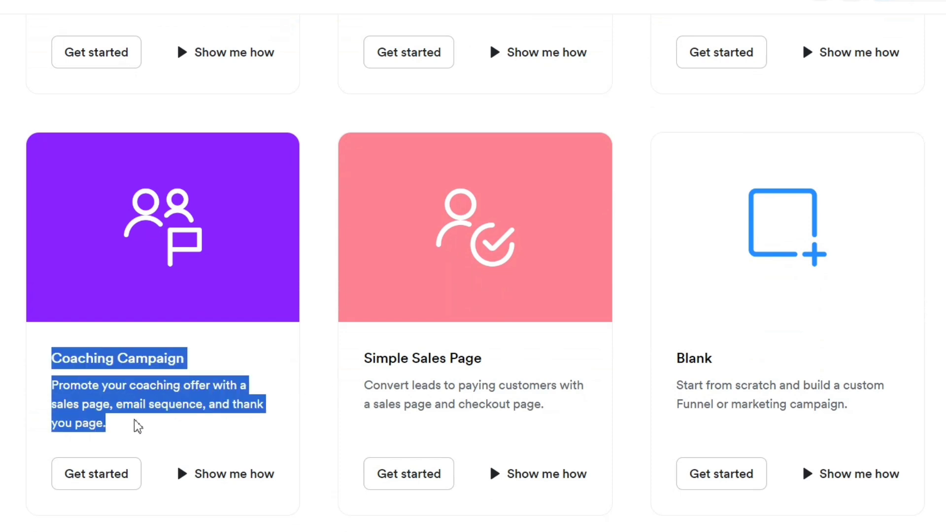
left_click(151, 431)
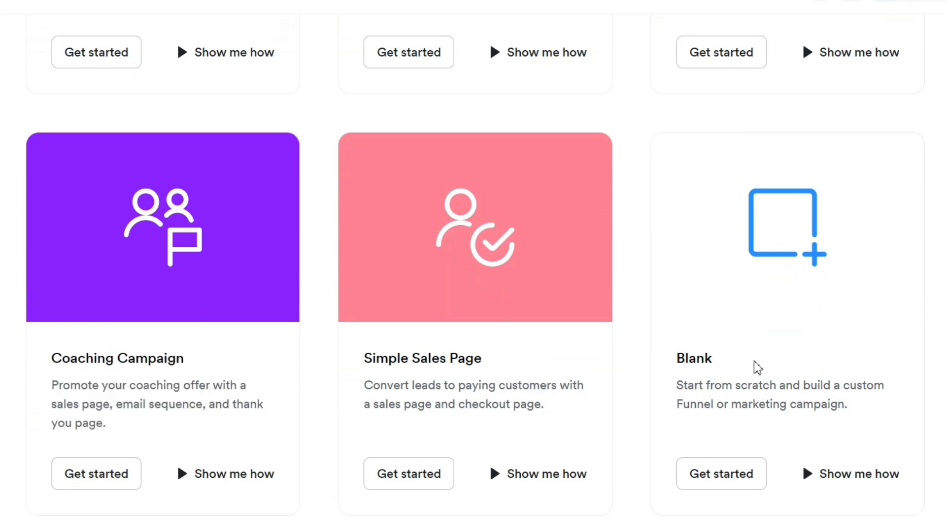
scroll(757, 365, "down", 2)
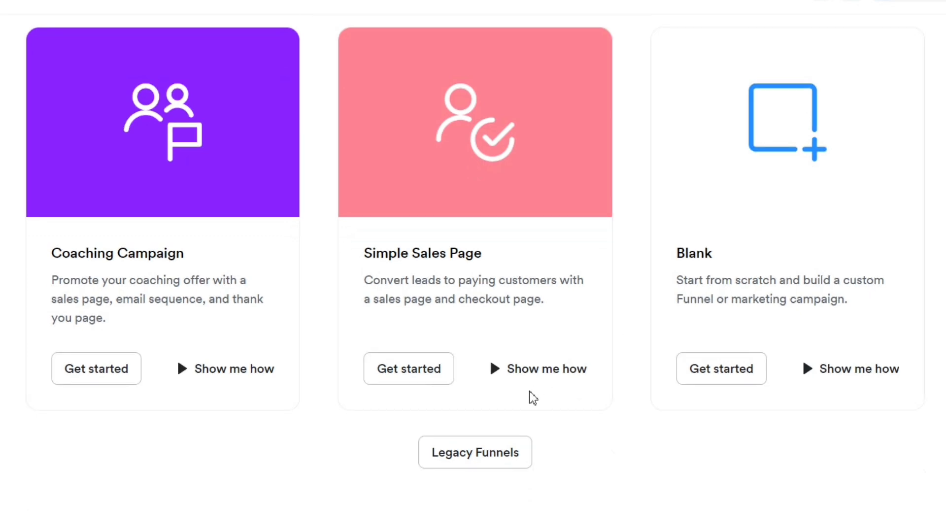
Step: Compare the Sales Page, Freebie and Simple Sales Page templates as options for the course funnel
scroll(530, 275, "up", 10)
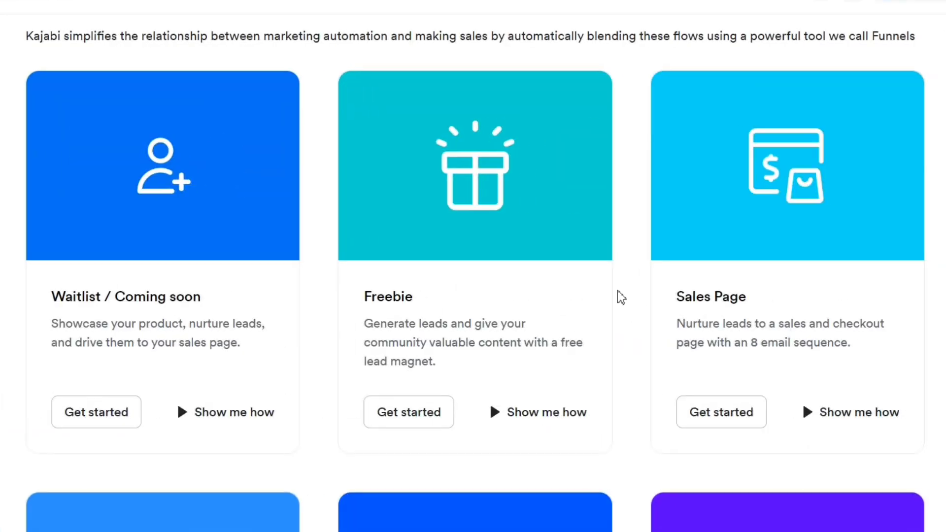
left_click_drag(674, 301, 866, 342)
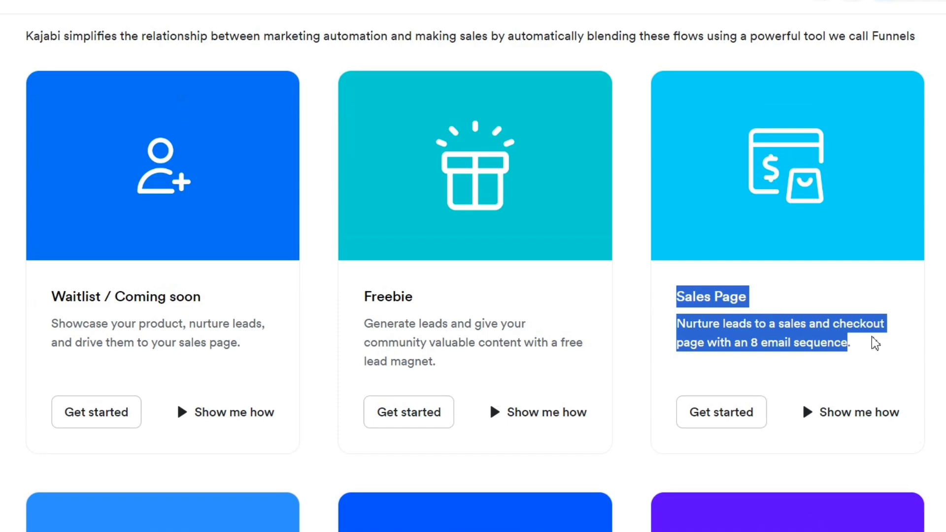
left_click(925, 352)
left_click_drag(363, 310, 454, 360)
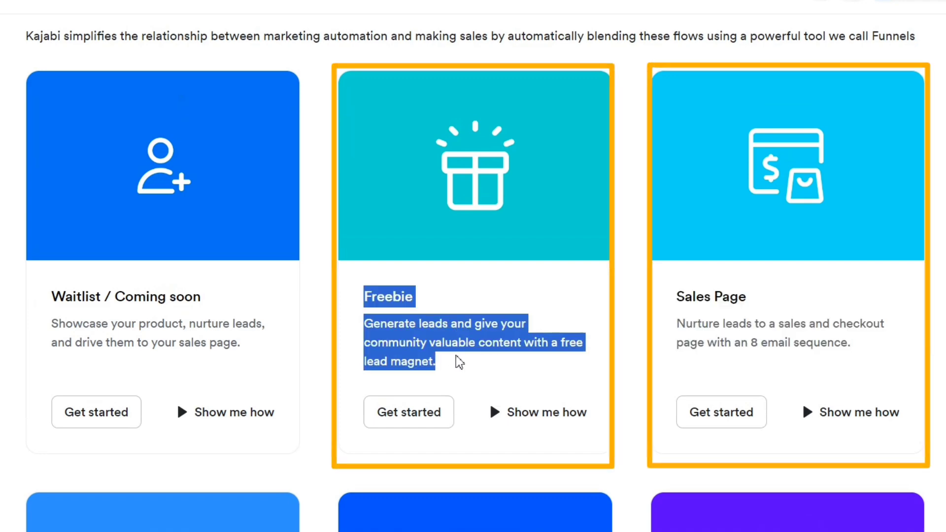
scroll(472, 363, "down", 10)
scroll(472, 367, "down", 5)
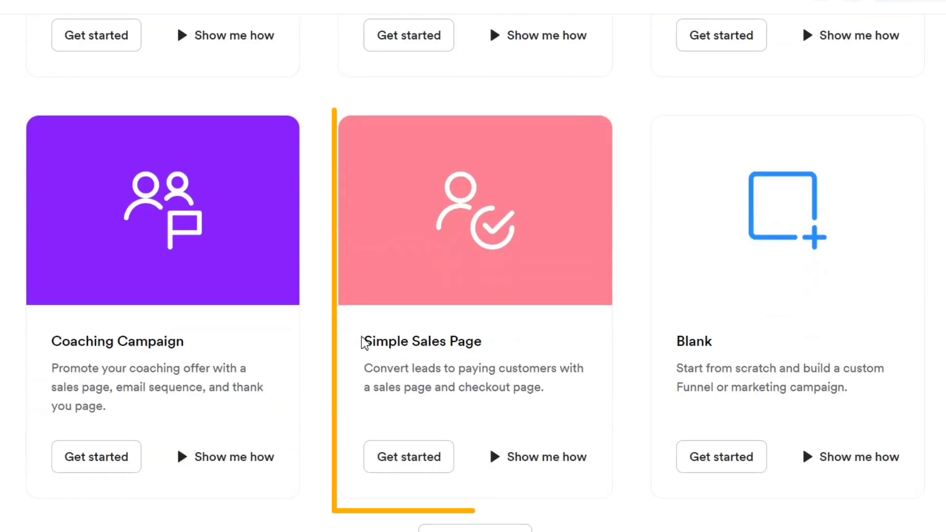
left_click_drag(364, 338, 540, 384)
left_click(566, 386)
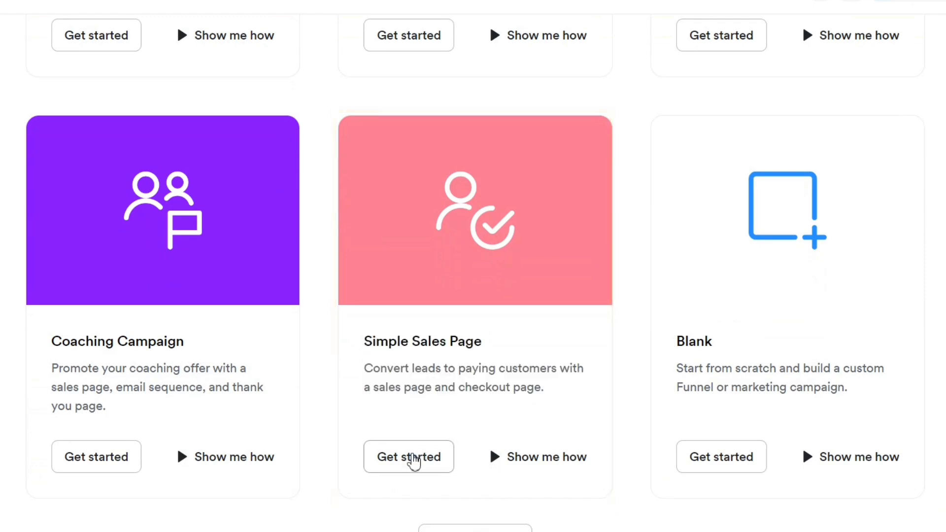
Step: Create a Simple Sales Page funnel titled "Shopify Store Launch Formula" for the "Shopify Store Setup 101" offer
left_click(418, 457)
left_click(441, 193)
type("Shopify Store Launch Formula")
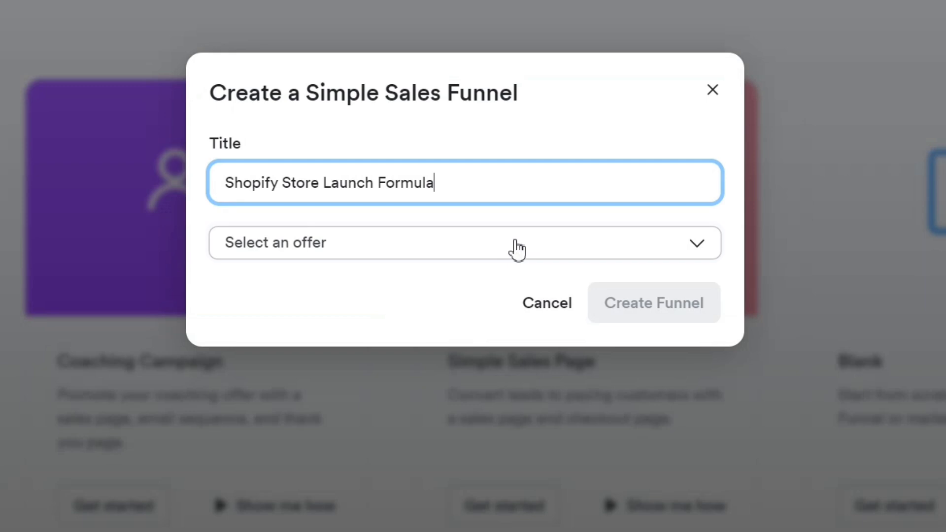
left_click(516, 250)
left_click(335, 321)
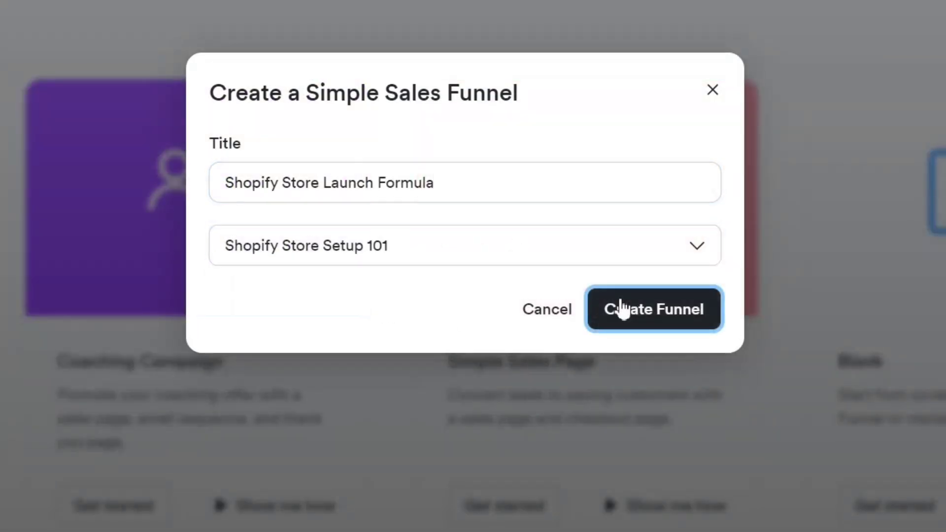
left_click(620, 301)
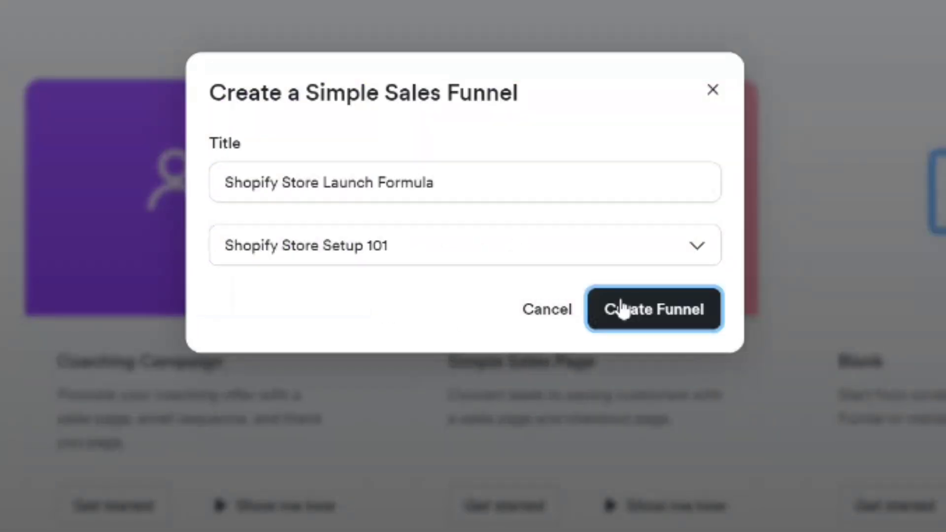
left_click(621, 302)
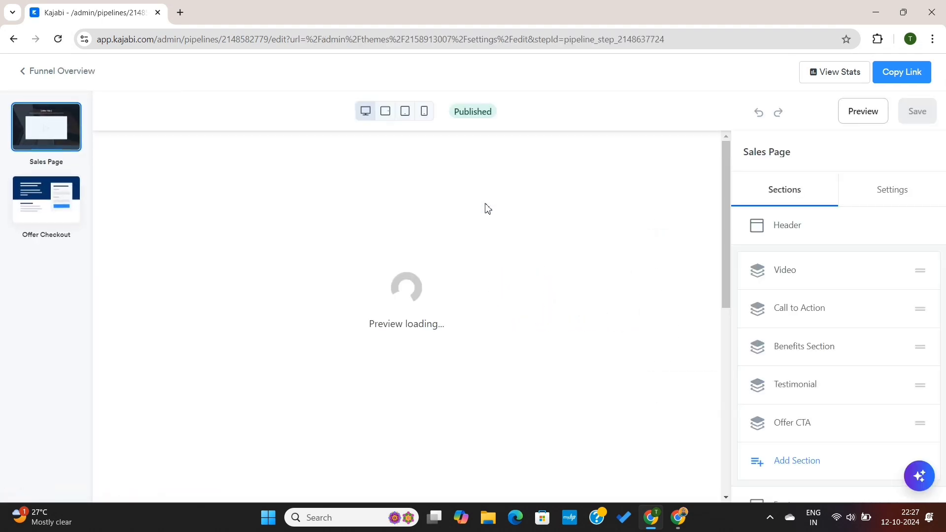
Step: Look through all sections of the funnel's sales page in the desktop view and in a smaller device preview
scroll(541, 344, "down", 10)
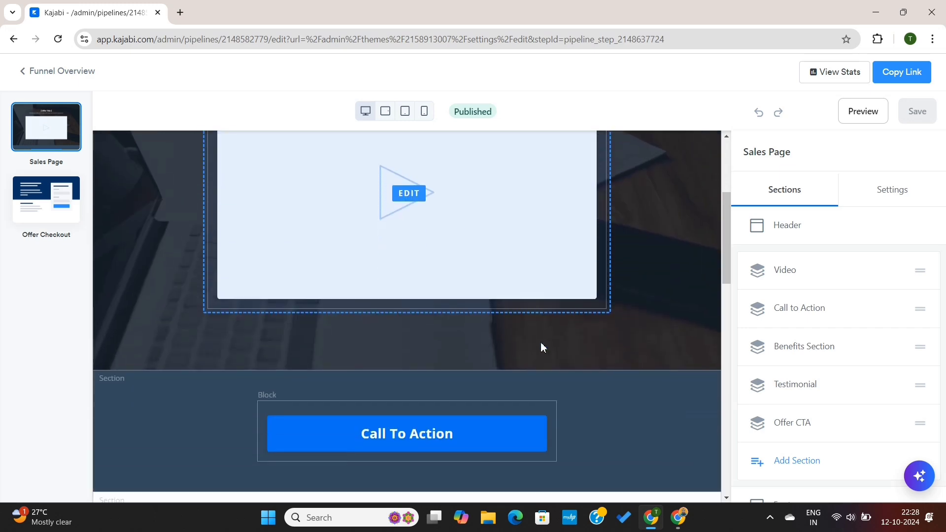
scroll(542, 346, "down", 8)
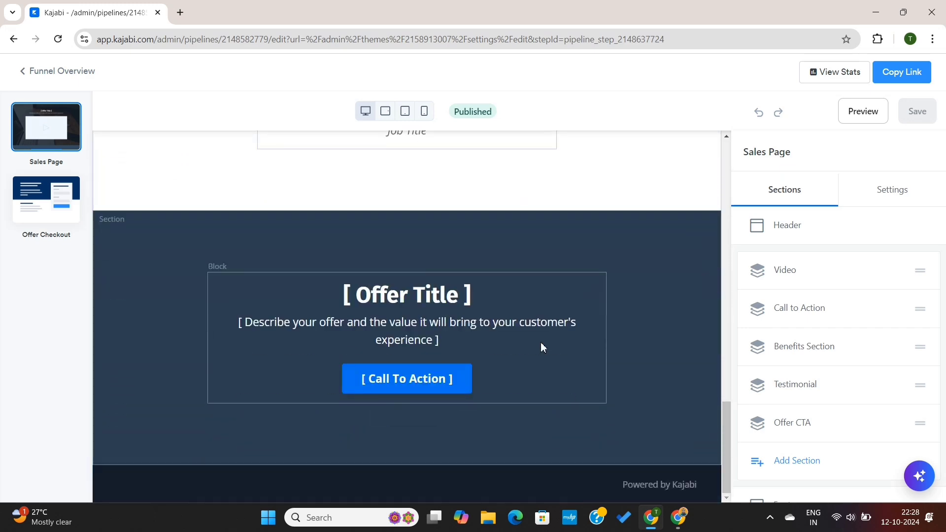
scroll(543, 347, "up", 10)
scroll(542, 347, "up", 5)
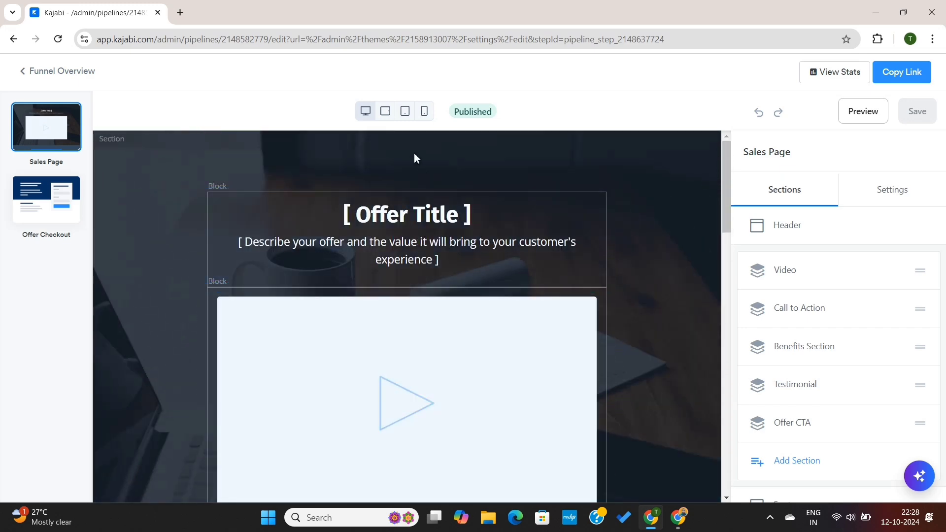
left_click(385, 111)
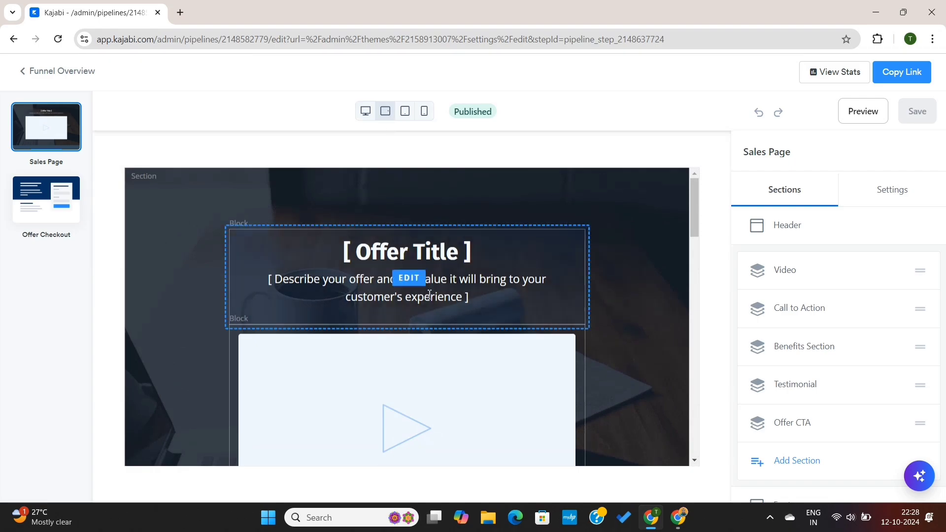
scroll(429, 293, "down", 8)
scroll(430, 294, "up", 10)
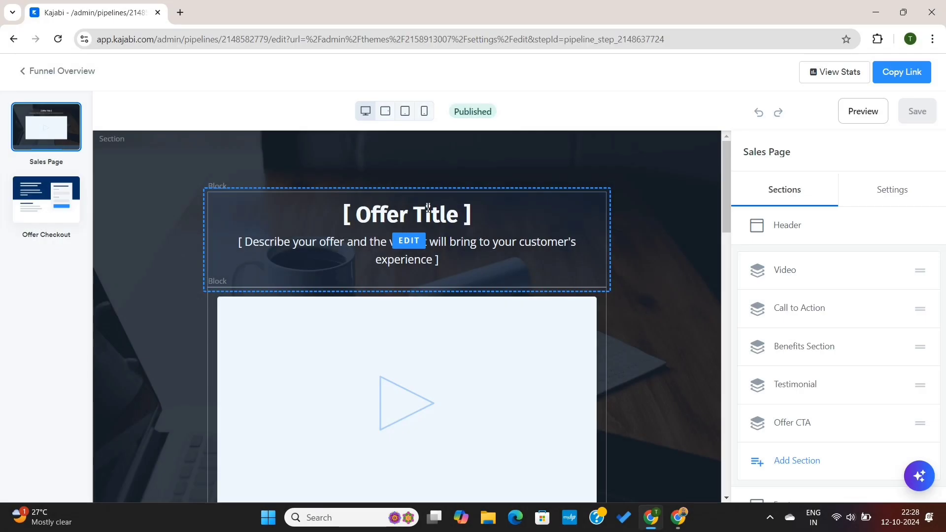
Step: Set the width of the offer title text block above the video to 10 columns
left_click(423, 207)
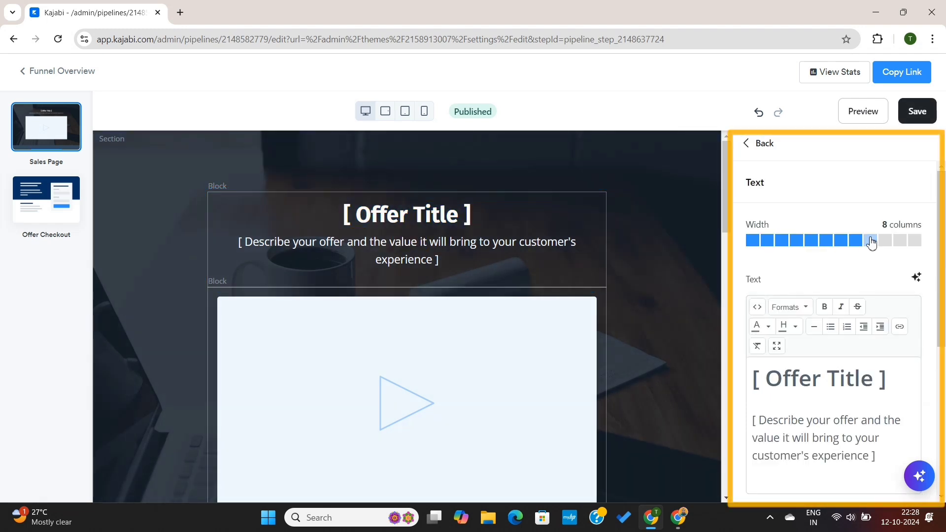
left_click(890, 241)
left_click(914, 241)
left_click(900, 240)
left_click(885, 241)
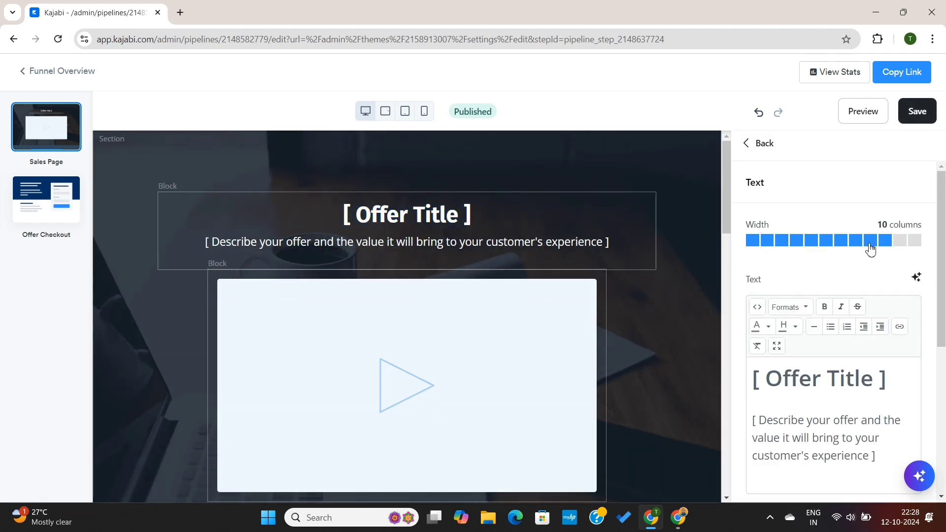
Step: Replace the offer title placeholder with the heading "Shopify store launch Formula"
left_click_drag(470, 213, 347, 212)
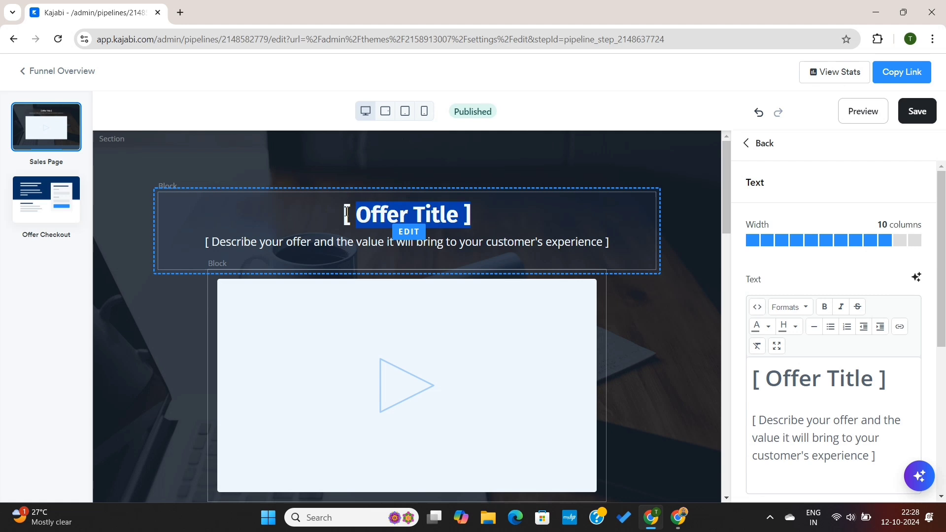
left_click(318, 210)
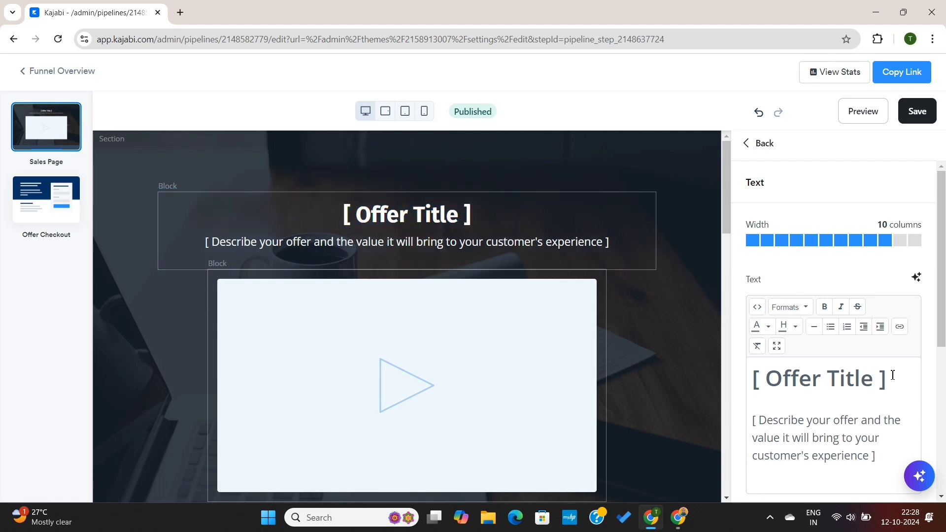
scroll(893, 375, "down", 1)
left_click_drag(889, 328, 753, 330)
type("Shop")
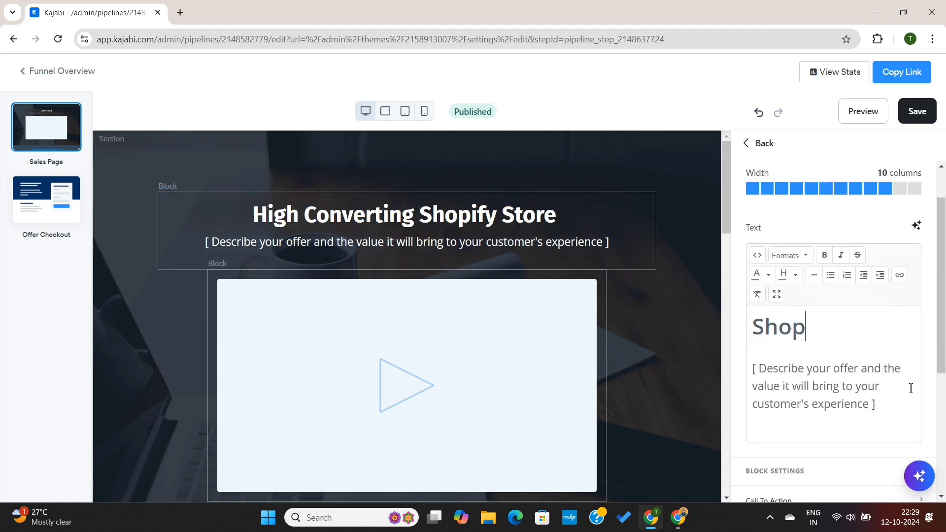
type("ify store launch Formu")
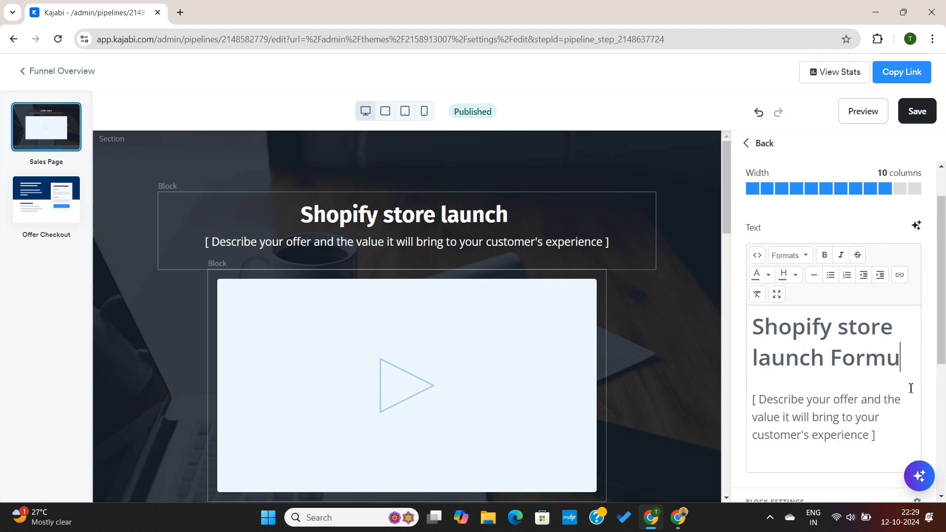
type("la")
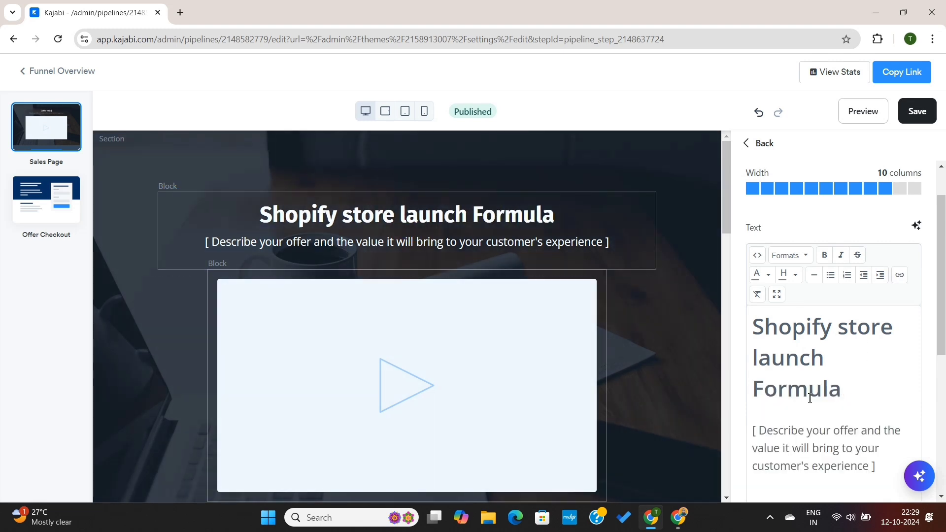
Step: Replace the offer description placeholder with "Learn How to create a High Converting Shopify store that'll make you Money"
scroll(809, 394, "down", 1)
left_click_drag(754, 382, 893, 420)
type("Learn How to ")
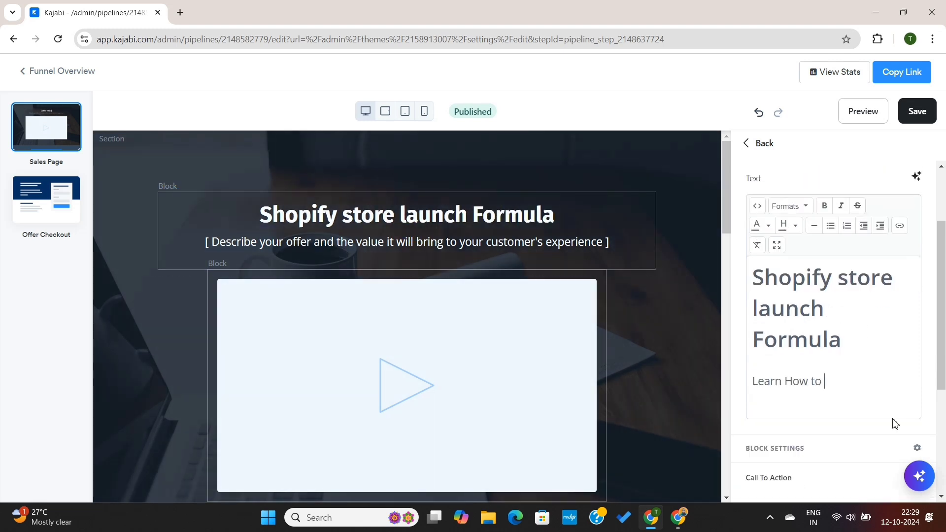
type("create a High Converting Shopify store that'll make you Money")
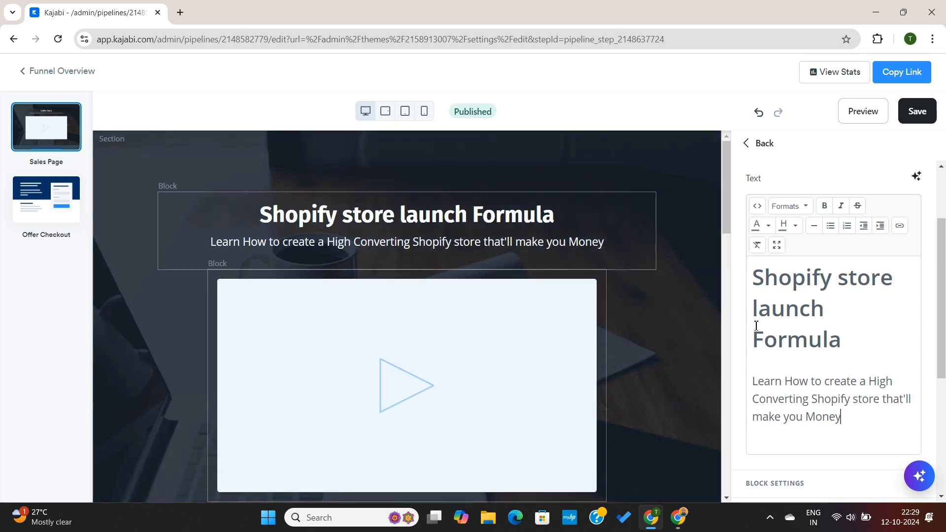
Step: Include a call-to-action button in the offer title text block
scroll(808, 335, "down", 5)
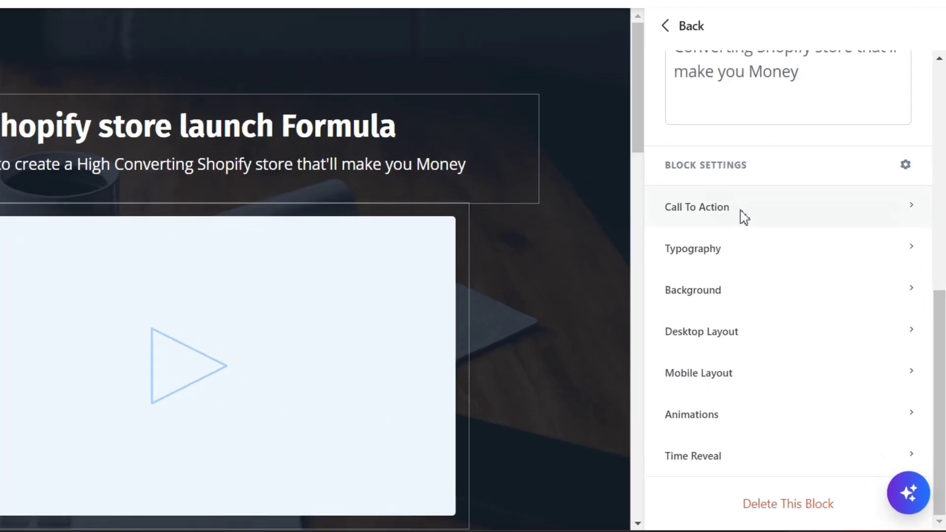
left_click(779, 271)
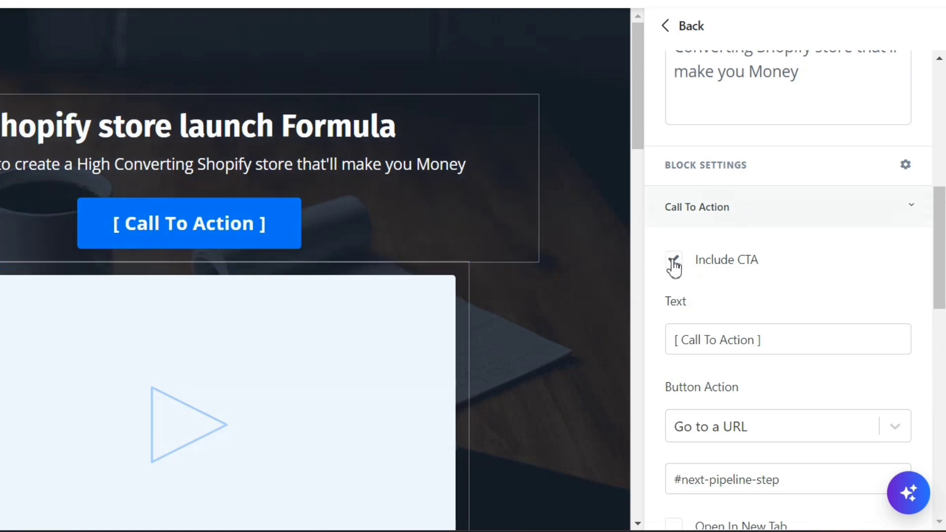
Step: Remove the call-to-action button from the offer title text block
scroll(749, 250, "down", 3)
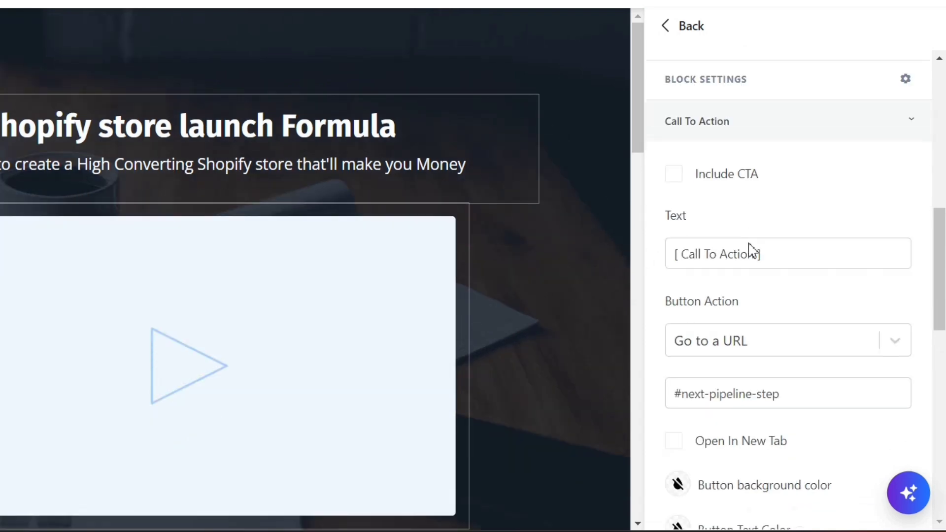
scroll(811, 221, "up", 2)
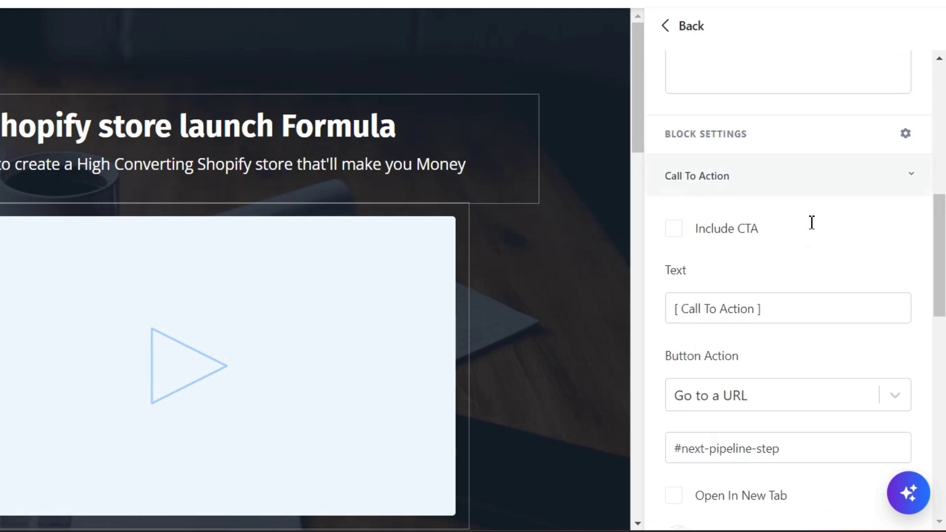
left_click(924, 185)
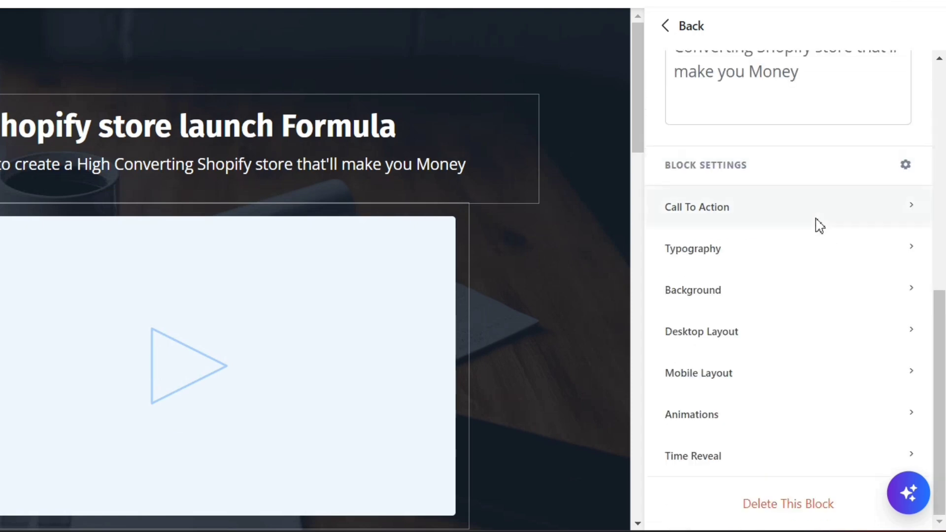
Step: Examine the typography, background, desktop layout and animation settings of the offer title text block
left_click(874, 253)
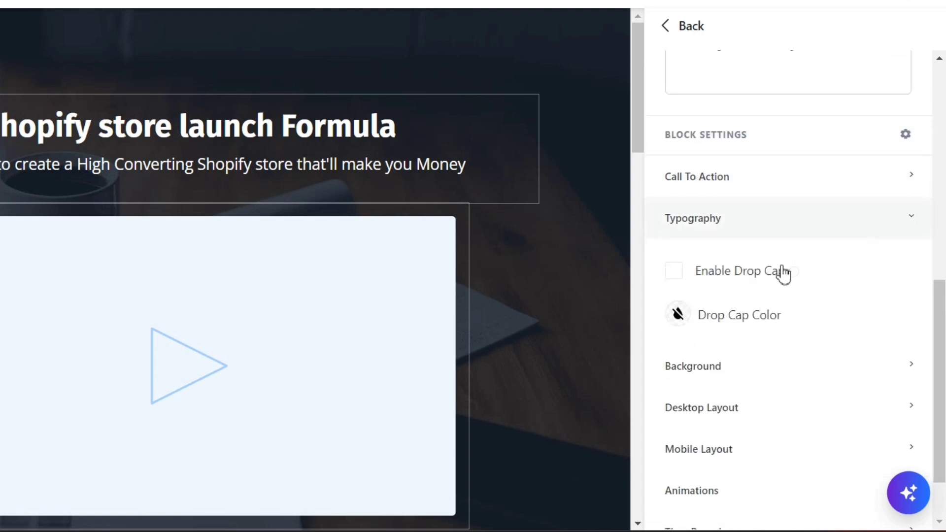
left_click(877, 223)
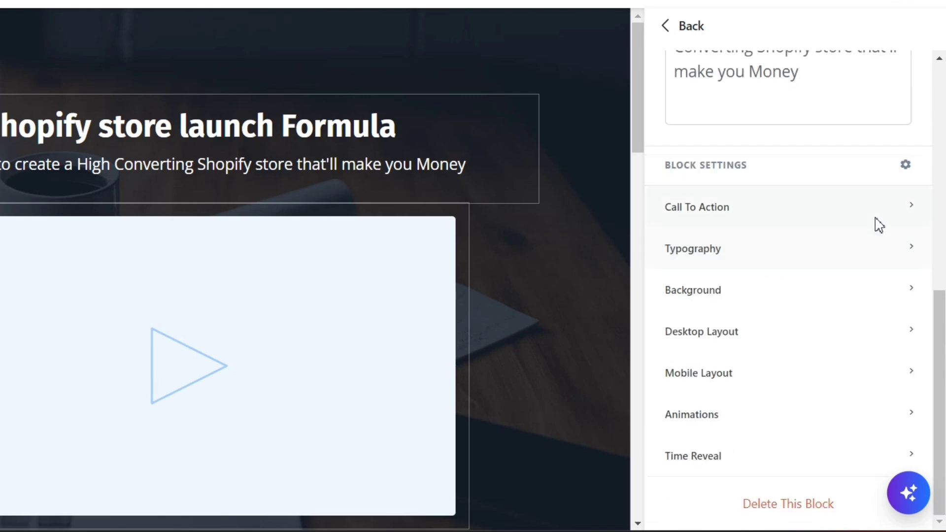
left_click(802, 303)
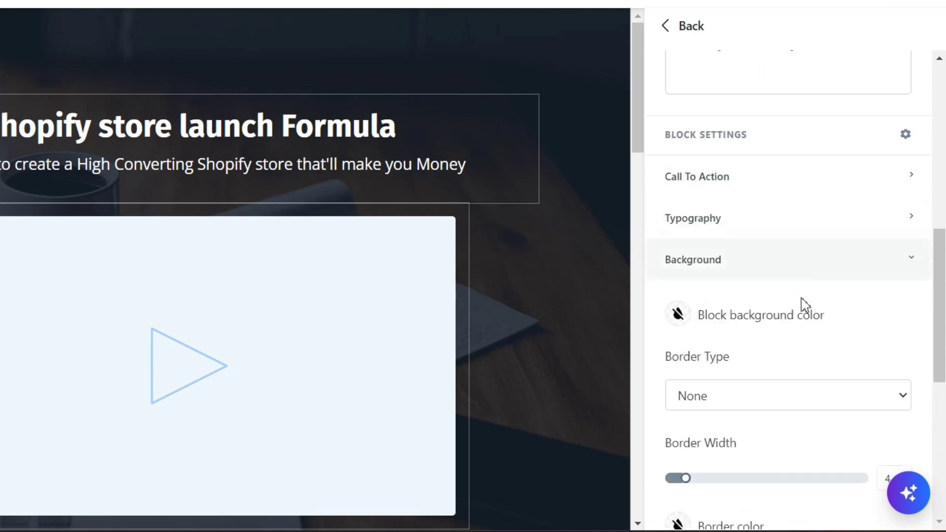
left_click(877, 265)
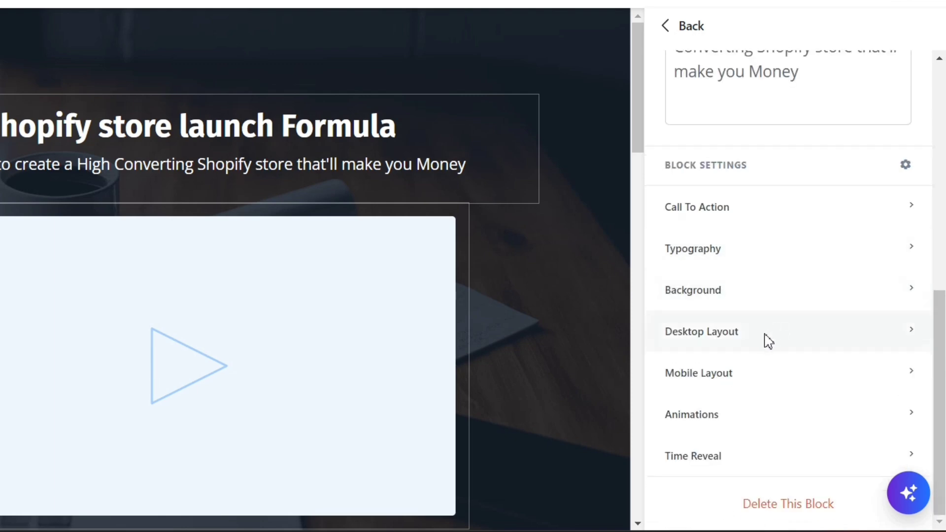
left_click(768, 341)
left_click(804, 309)
left_click(798, 419)
scroll(784, 423, "down", 4)
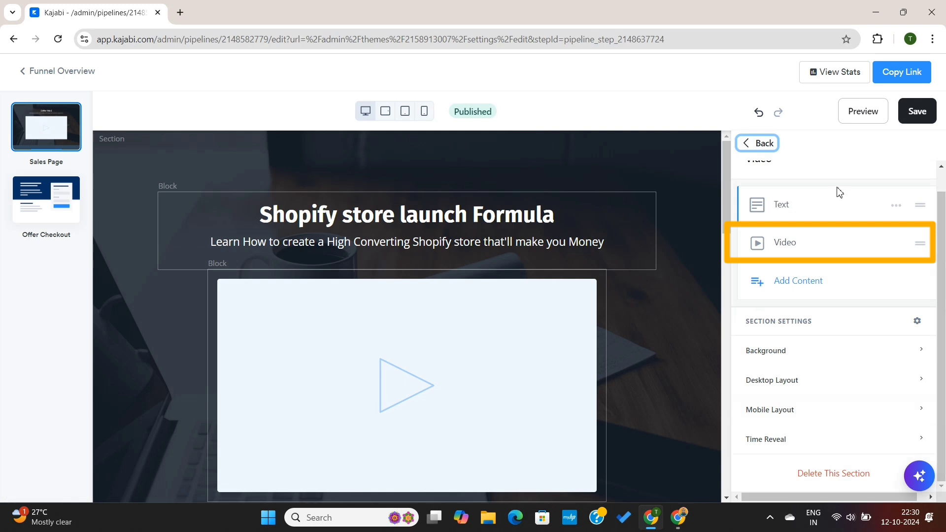
Step: Assign the recent video "Creating a Sales funnel on shopify" to the video block below the offer title
scroll(839, 192, "up", 1)
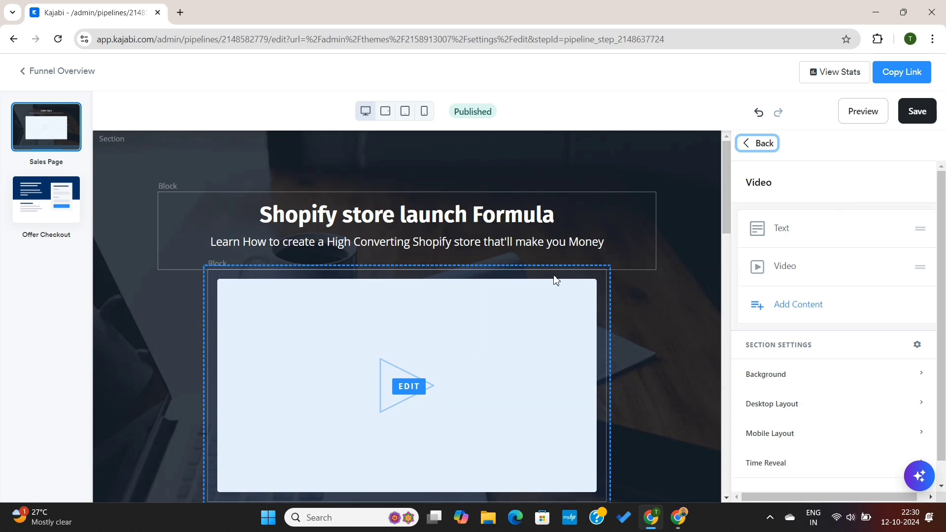
left_click(565, 345)
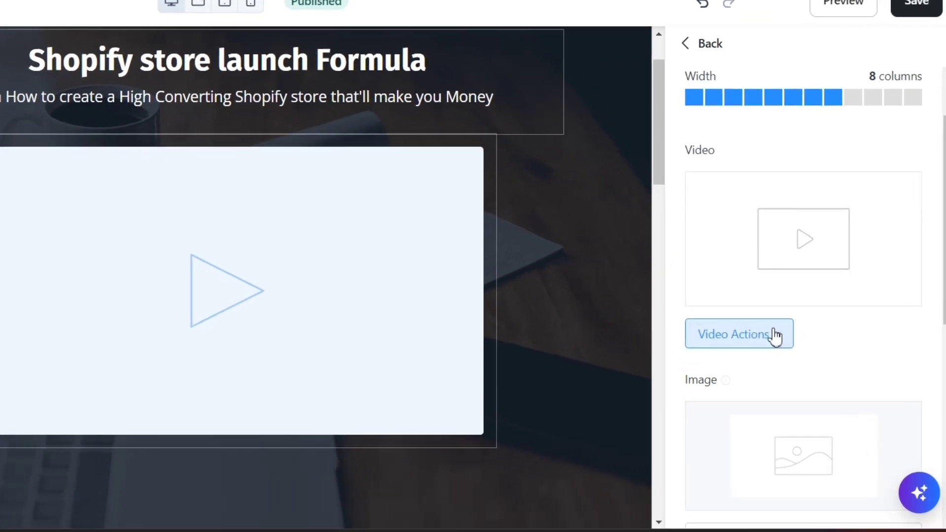
left_click(809, 356)
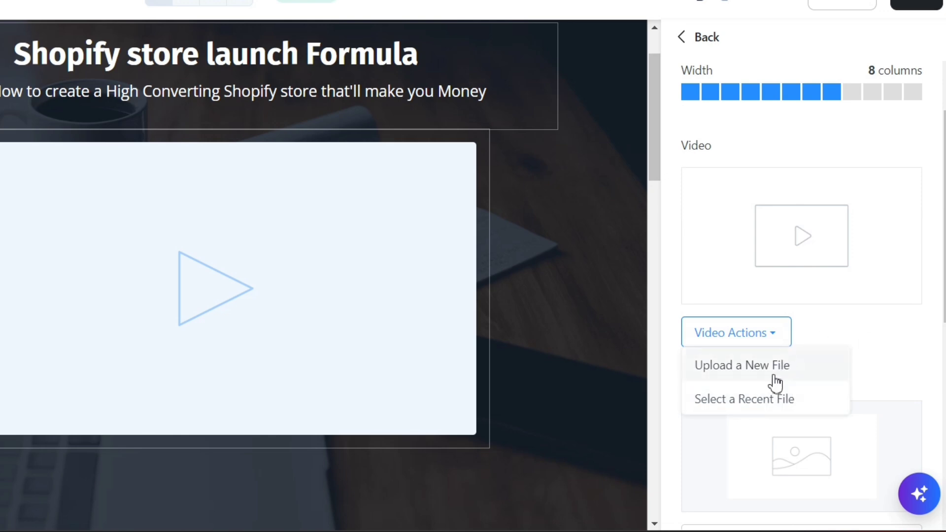
left_click(759, 402)
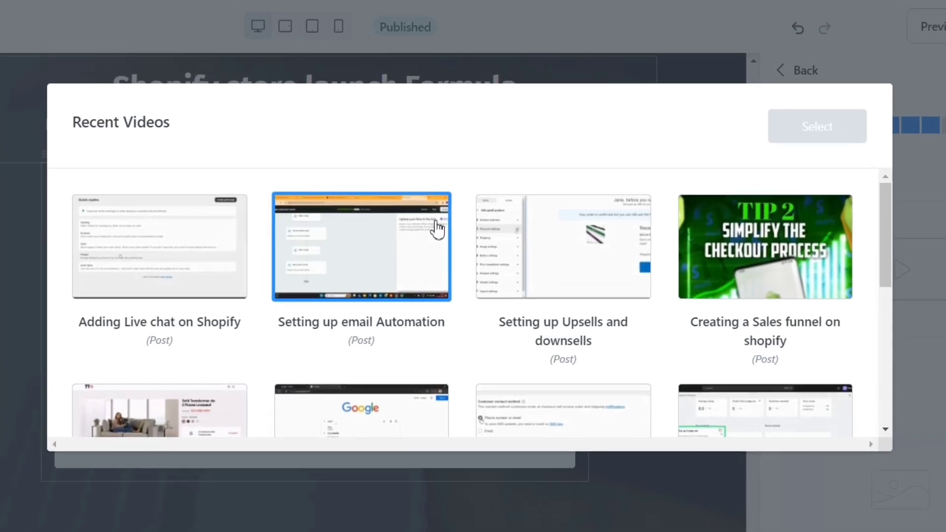
scroll(547, 262, "down", 3)
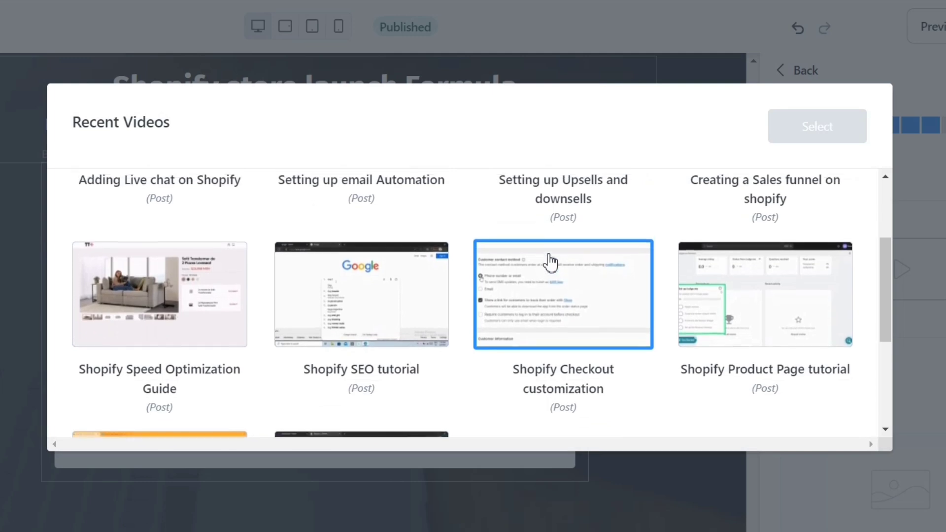
scroll(550, 262, "up", 3)
left_click(723, 254)
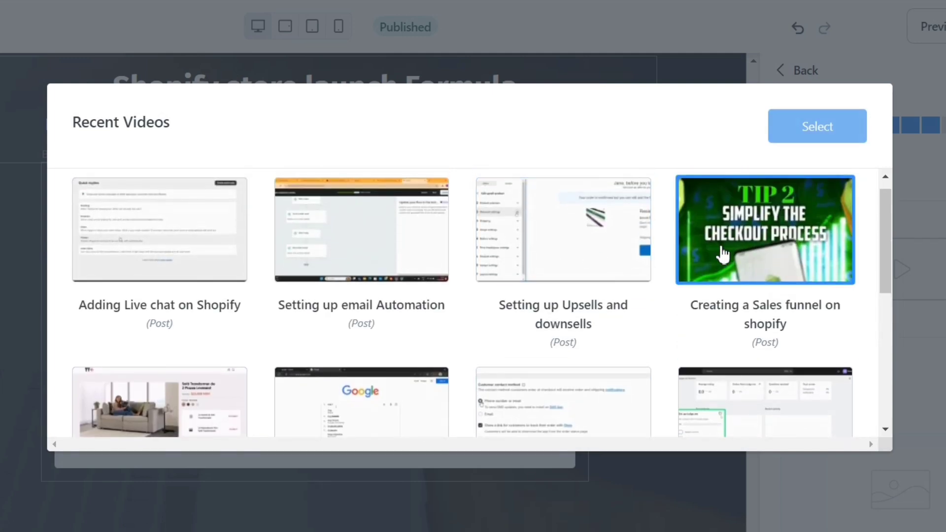
scroll(608, 264, "down", 5)
left_click(815, 127)
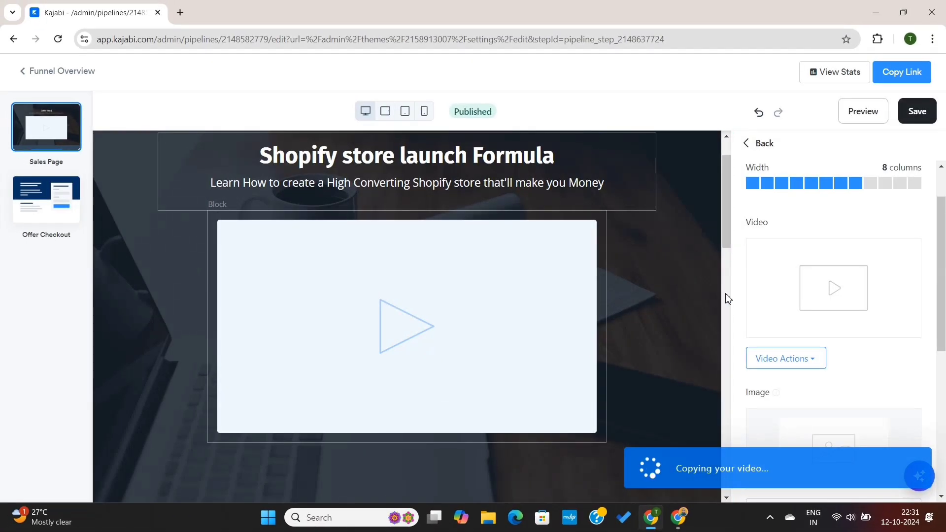
Step: Set the video block's image to the recent "Free Sales Hacks" picture
scroll(828, 363, "down", 3)
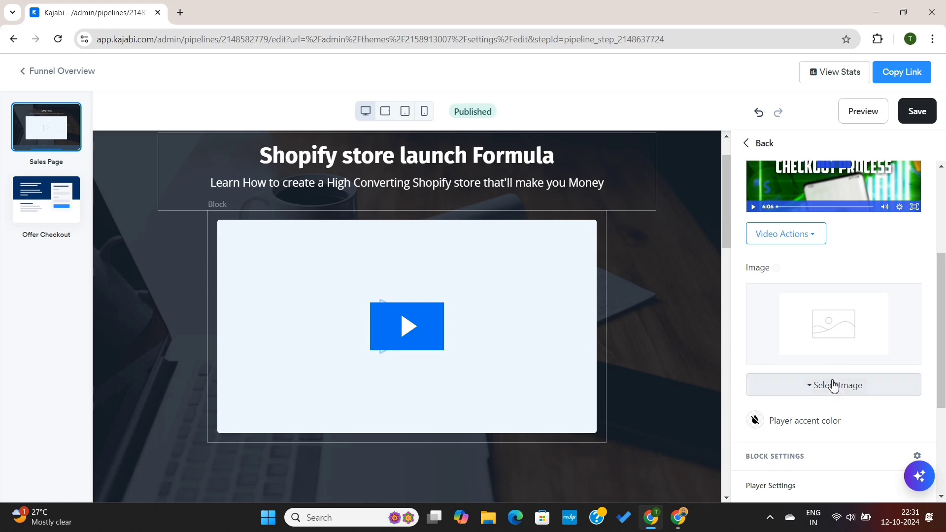
left_click(833, 387)
left_click(791, 434)
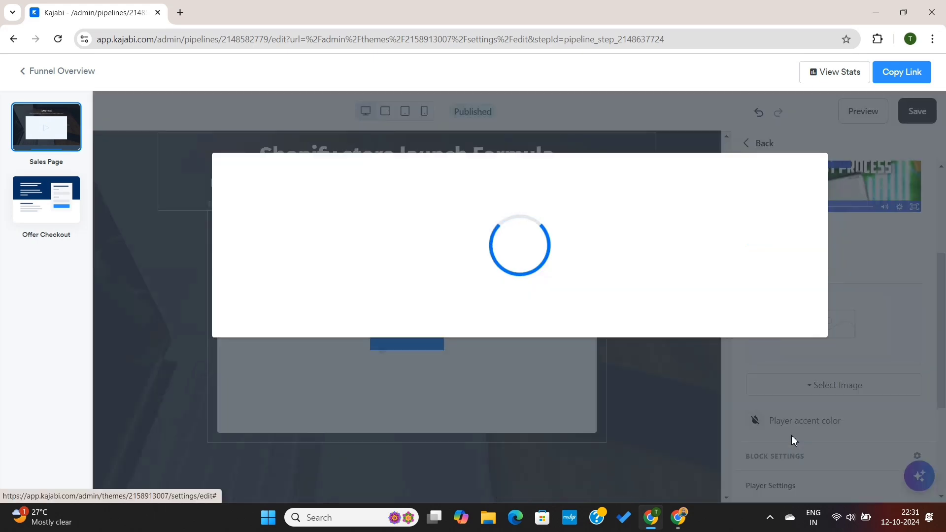
left_click(296, 270)
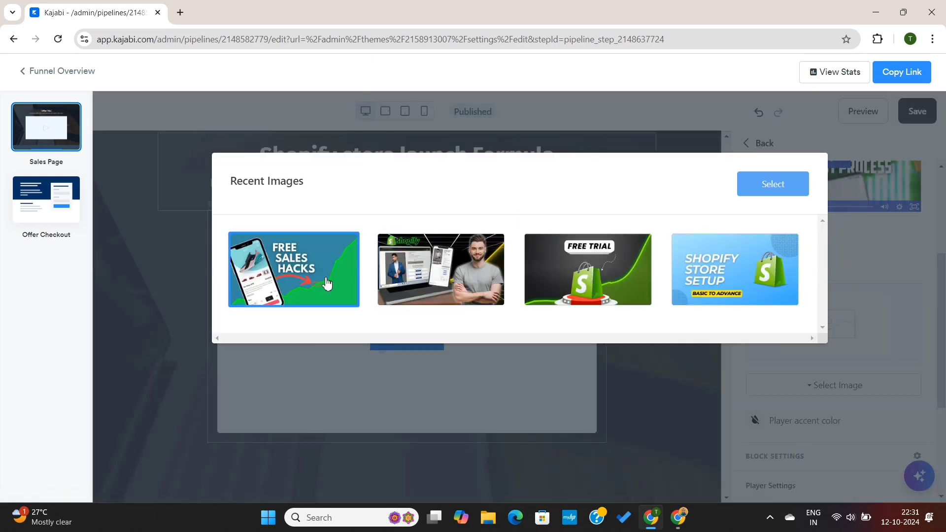
left_click(744, 190)
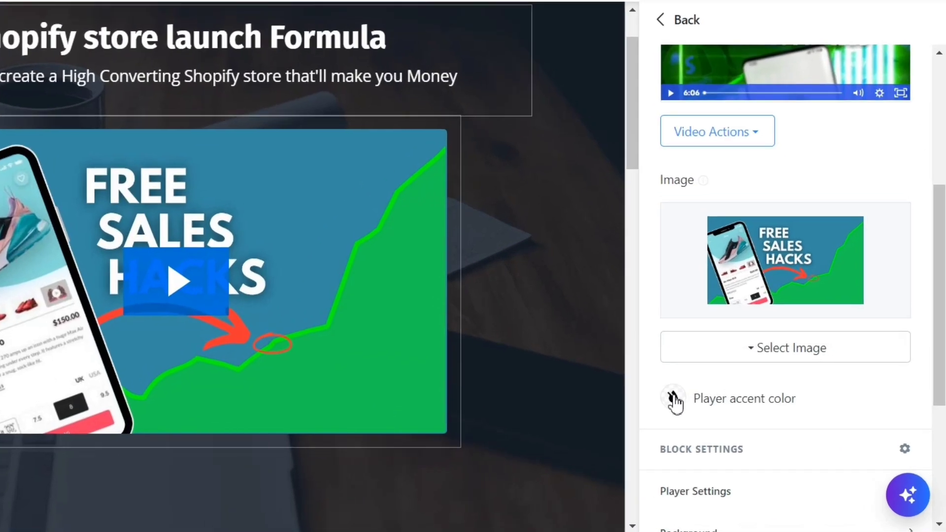
Step: Set the video player's accent color to the teal swatch with RGB 26, 188, 156
left_click(757, 410)
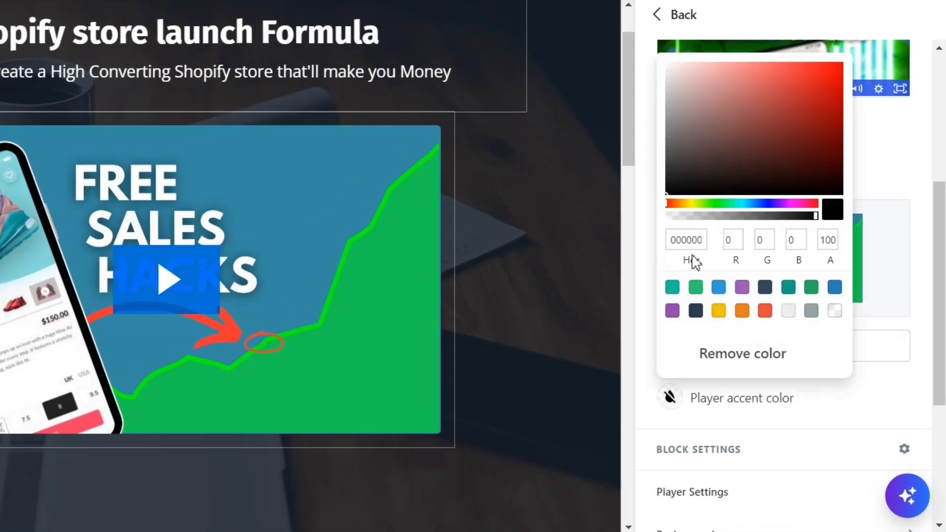
left_click_drag(830, 214, 863, 166)
left_click(672, 326)
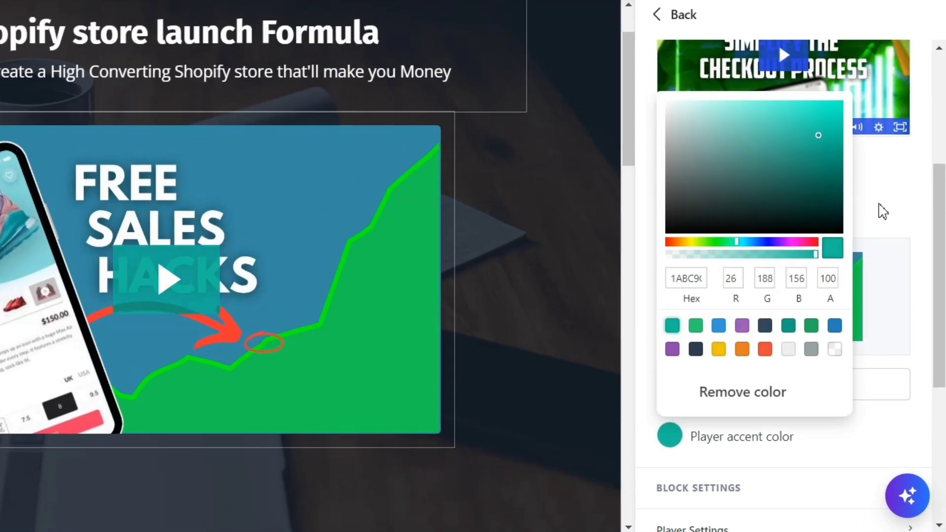
left_click(881, 211)
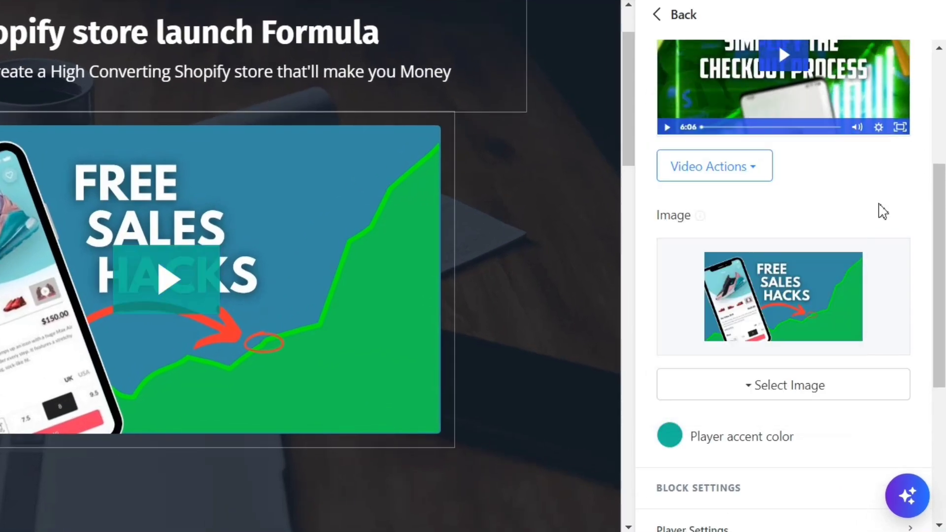
Step: Add the text "Pay one time - Lifetime Access" above the button in the call-to-action section below the video
scroll(756, 264, "down", 1)
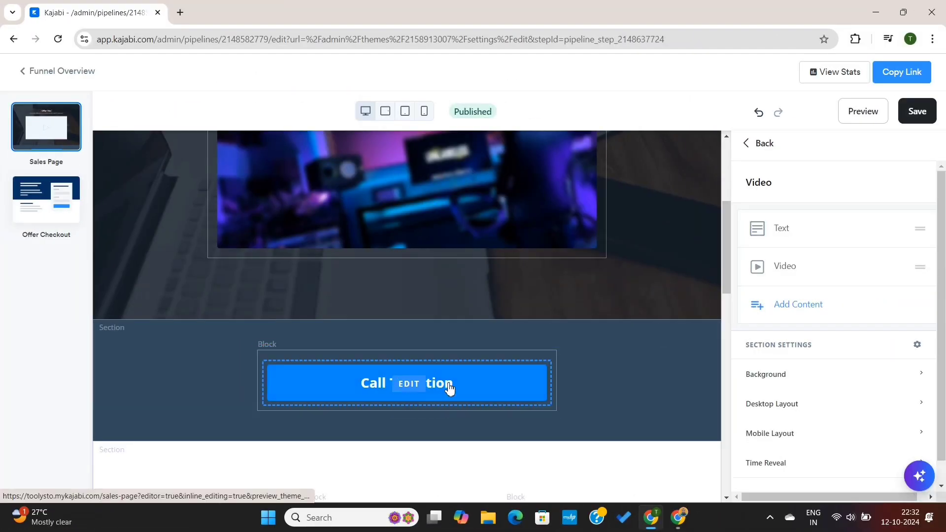
left_click(449, 388)
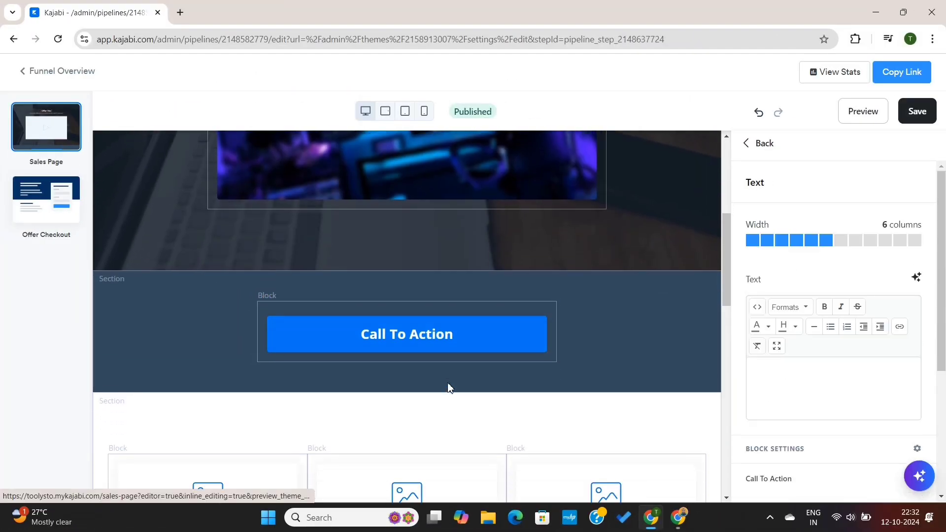
left_click(781, 369)
type("Pay one time - Lifetime Access")
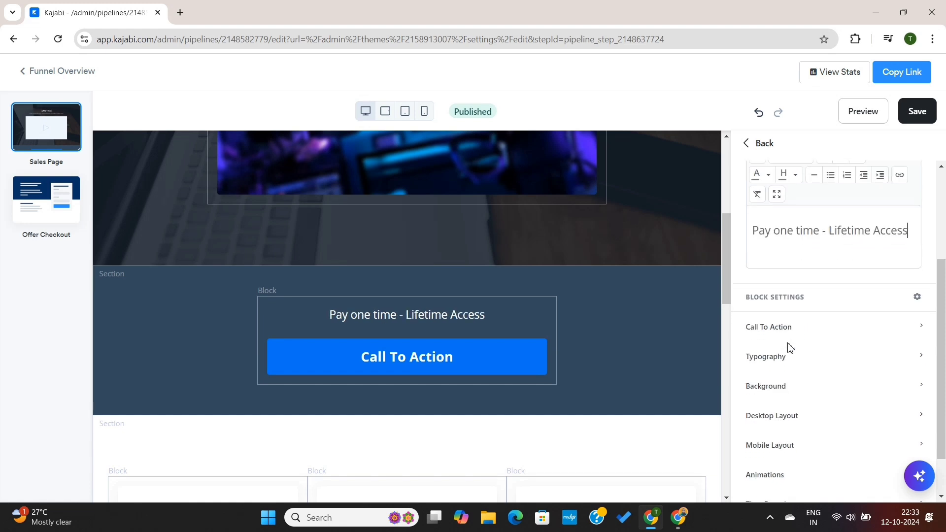
Step: Change the text of the call-to-action section's button to "Order Now"
left_click(779, 353)
scroll(824, 357, "down", 1)
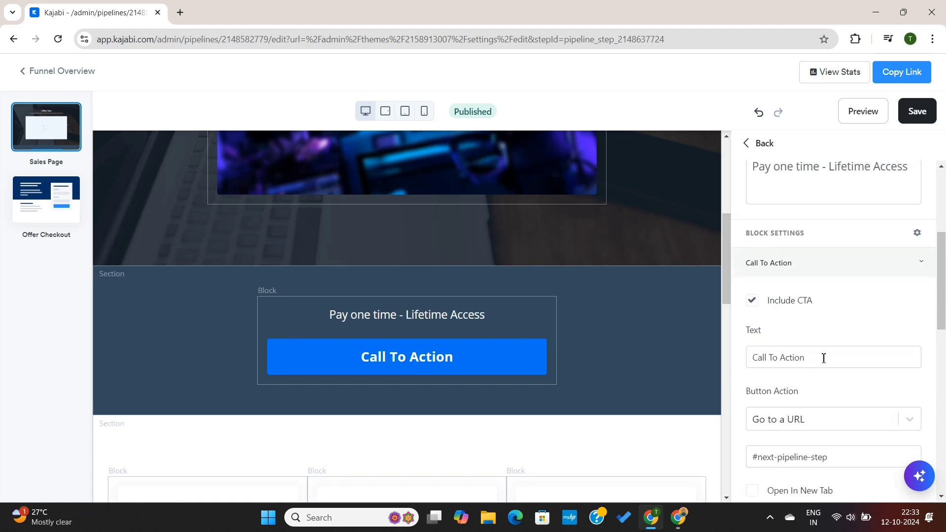
left_click_drag(824, 357, 738, 361)
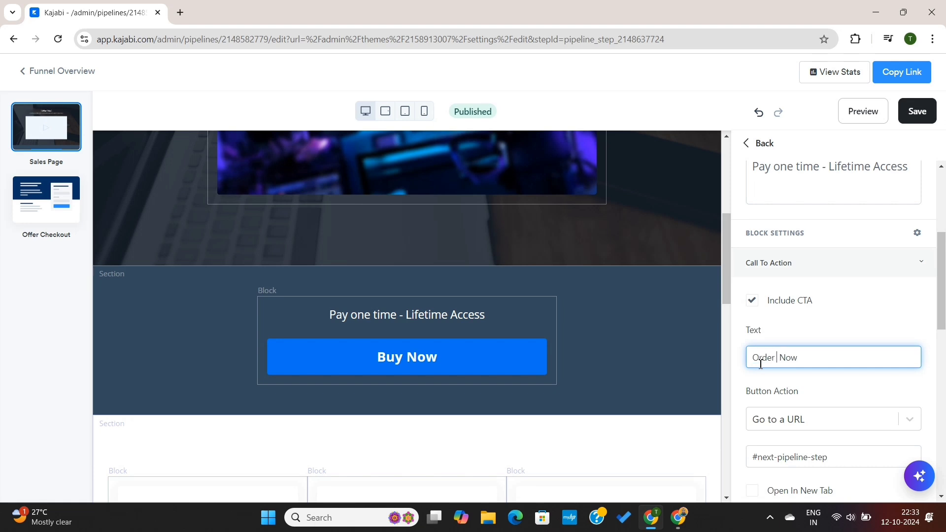
scroll(828, 385, "down", 1)
Step: Set the Order Now button's action to "Go to the next Pipeline Step"
left_click(796, 365)
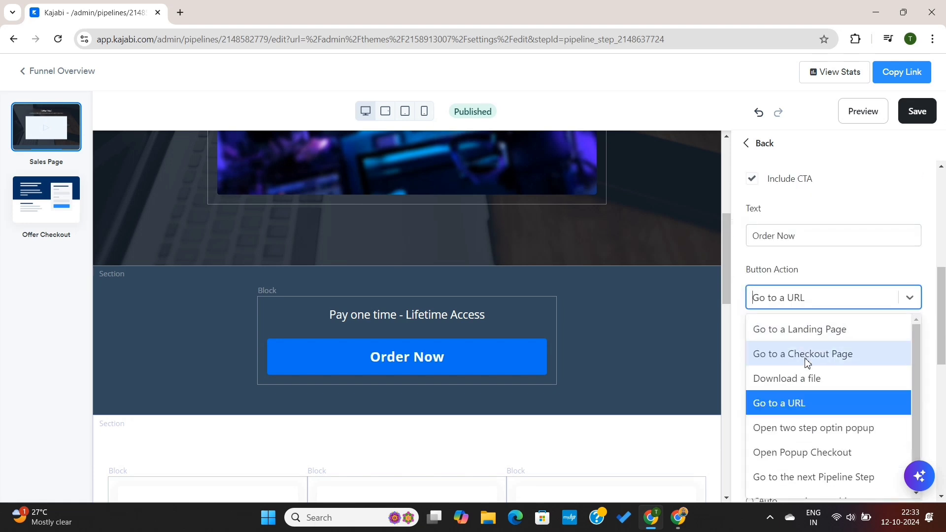
scroll(814, 436, "down", 1)
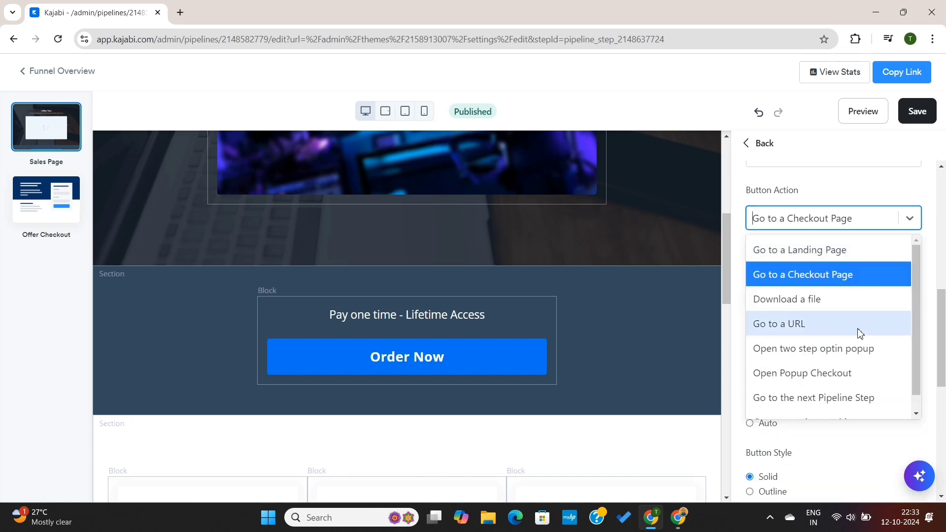
scroll(856, 340, "down", 1)
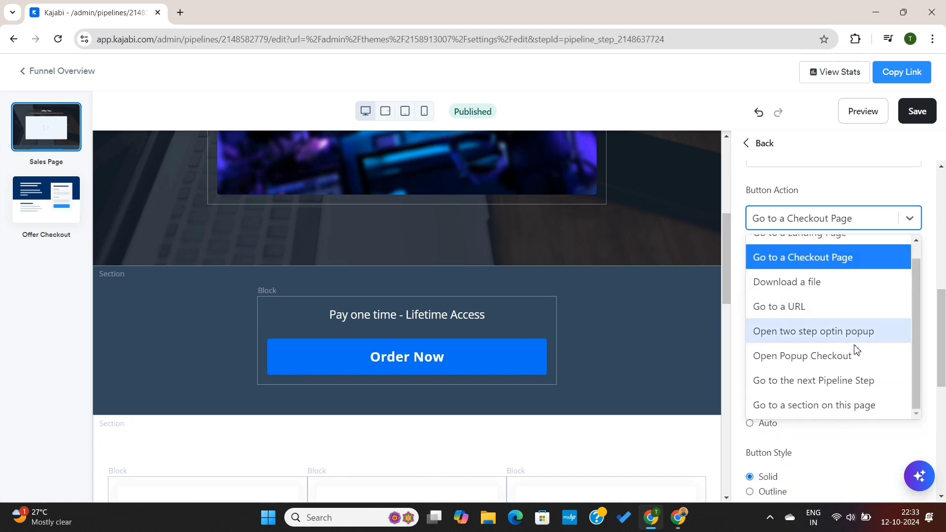
left_click(848, 381)
Step: Give the Order Now button automatic width and more rounded corners with a larger border radius
scroll(830, 353, "down", 3)
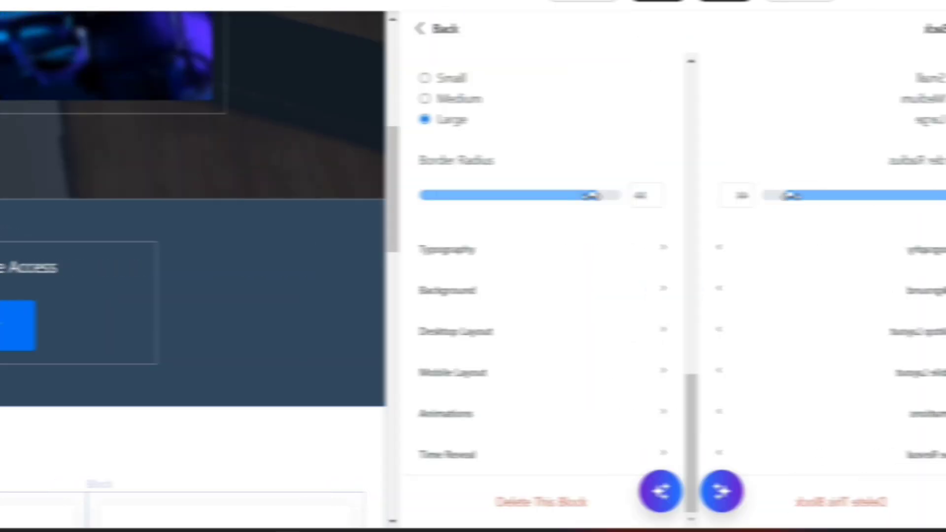
scroll(675, 310, "down", 2)
Step: Open the Benefit 1 block's image settings and show its image source options
scroll(640, 321, "down", 4)
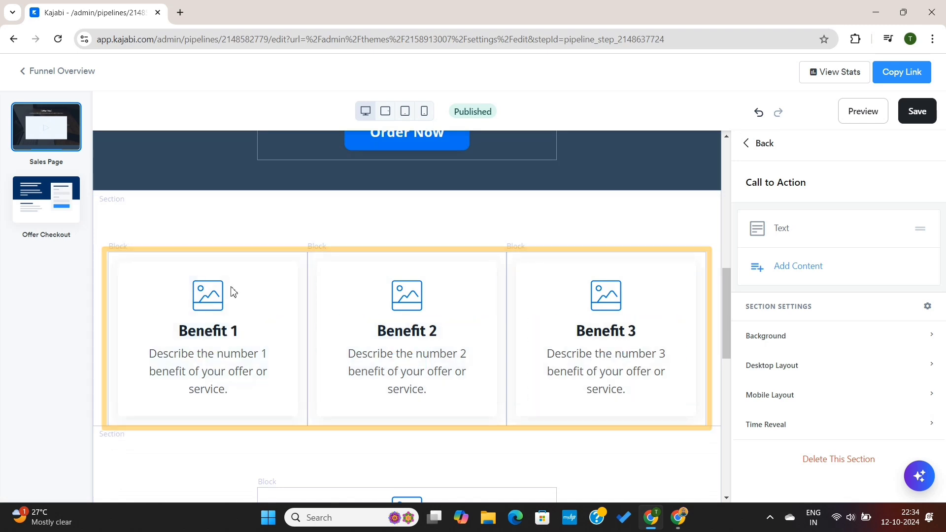
left_click(201, 297)
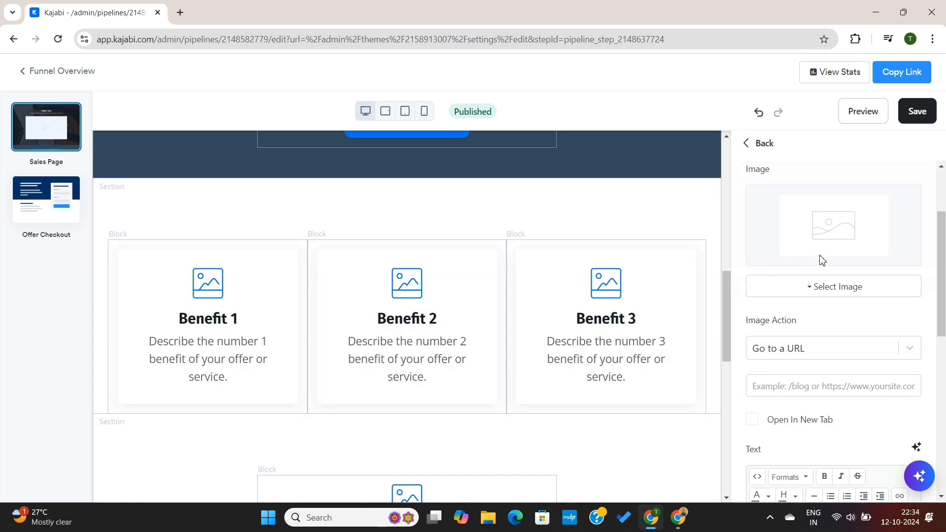
left_click(834, 290)
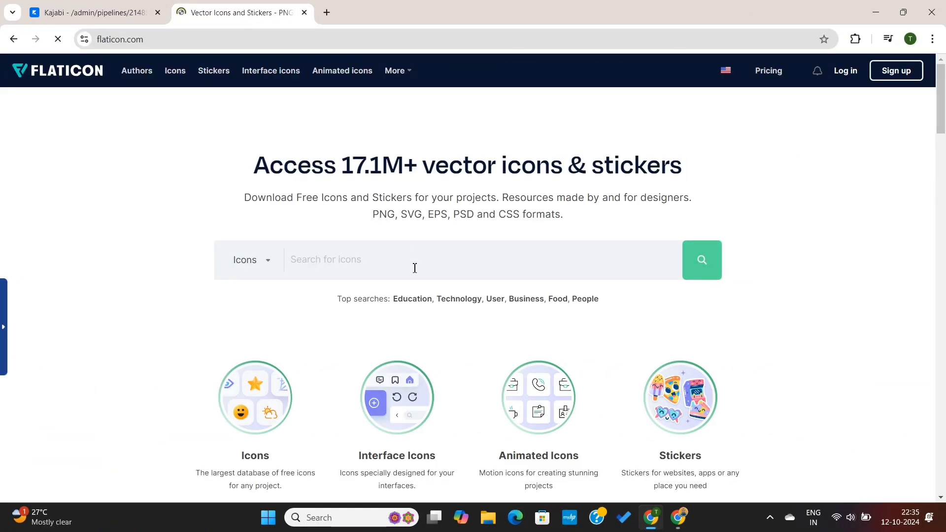
scroll(415, 268, "down", 4)
scroll(409, 232, "up", 1)
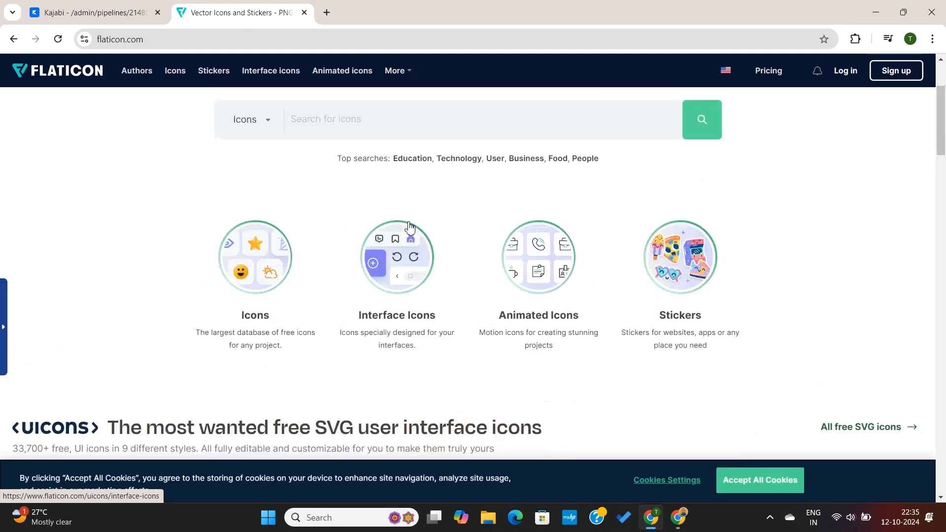
scroll(410, 246, "up", 2)
left_click(402, 395)
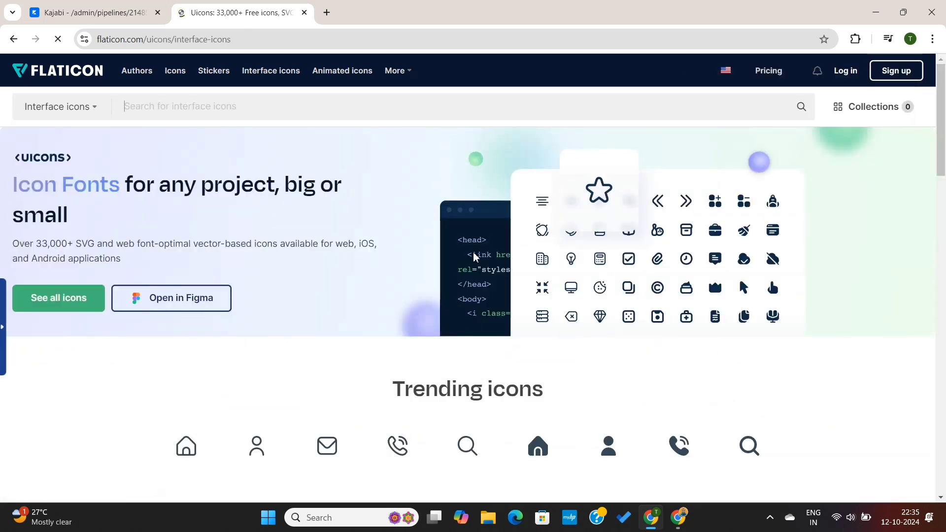
scroll(458, 261, "down", 1)
scroll(458, 261, "up", 1)
key("alt+Left")
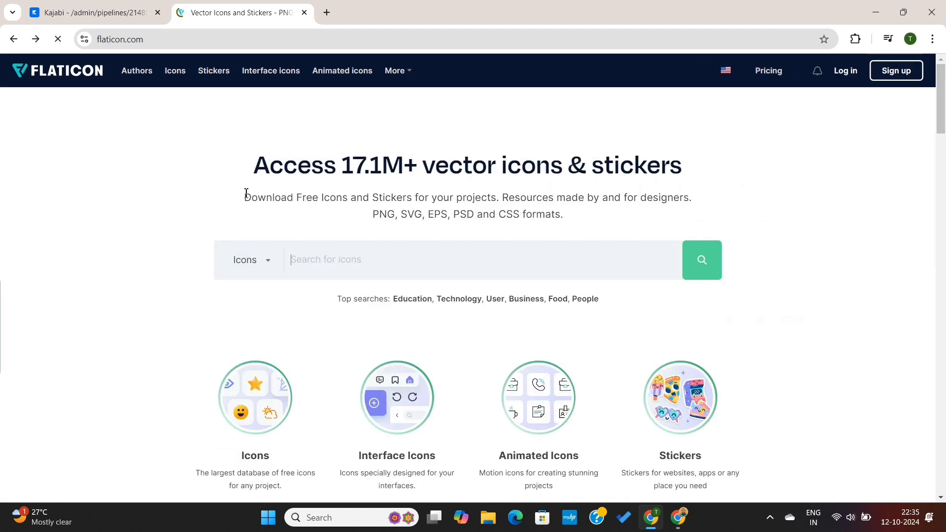
Step: Search Flaticon for "expert" icons and download the colored Leader icon as a free PNG
left_click(378, 271)
type("expert")
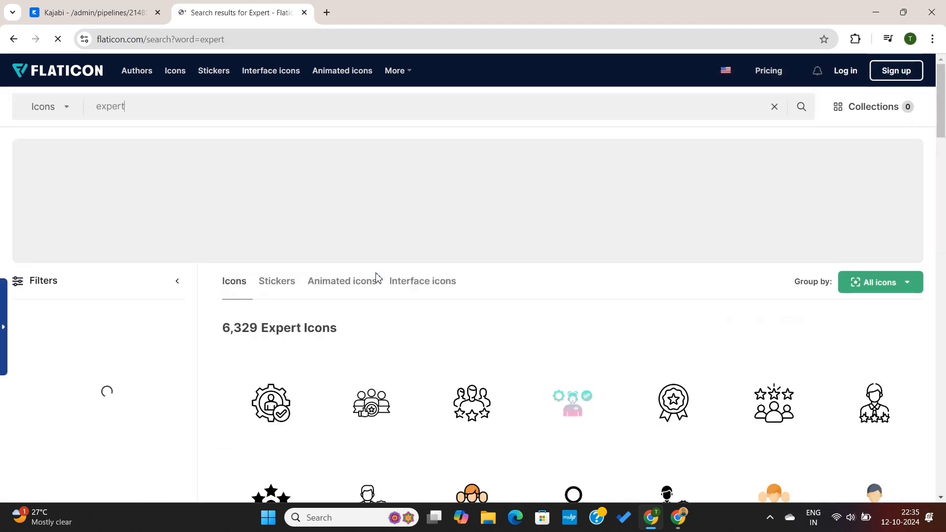
scroll(476, 253, "down", 2)
scroll(706, 334, "down", 3)
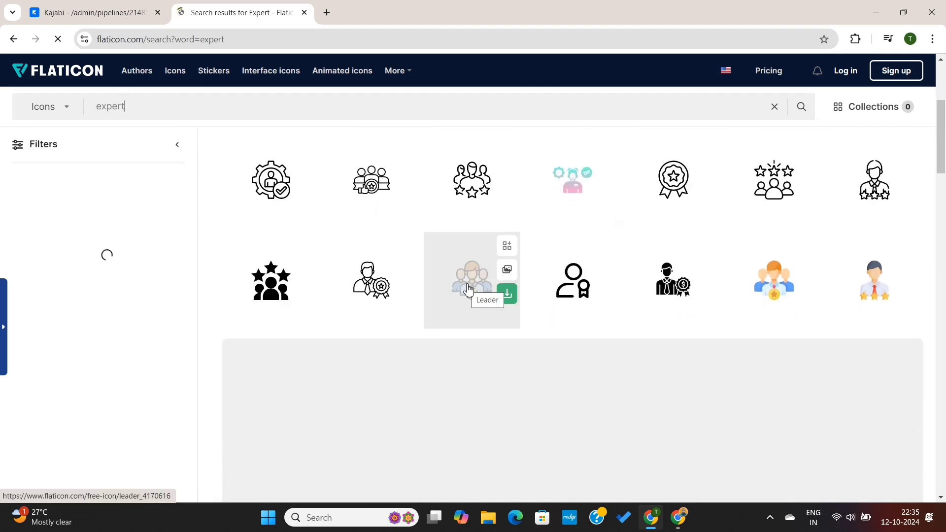
left_click(508, 295)
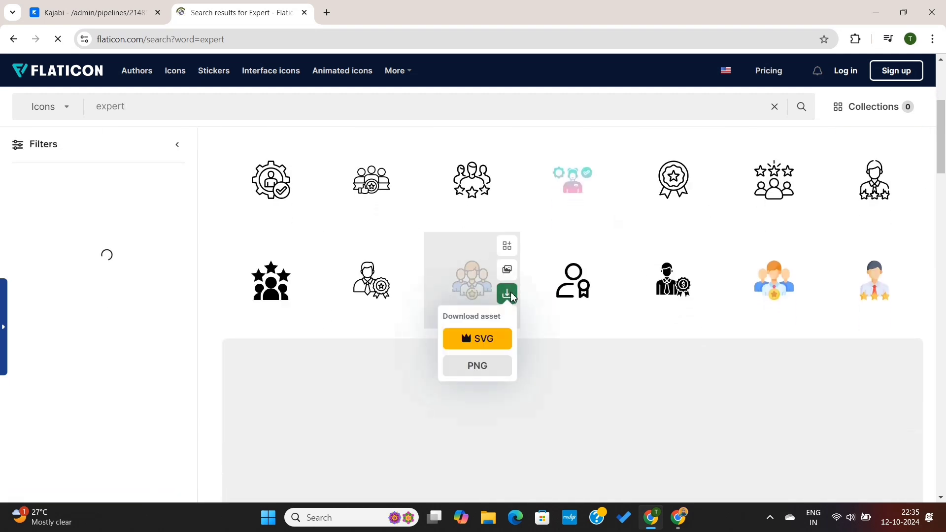
left_click(478, 367)
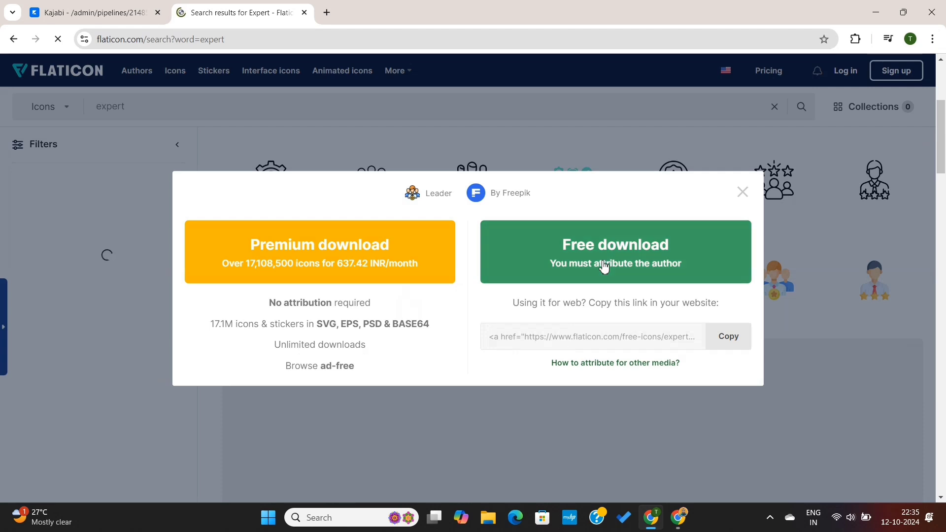
left_click(604, 268)
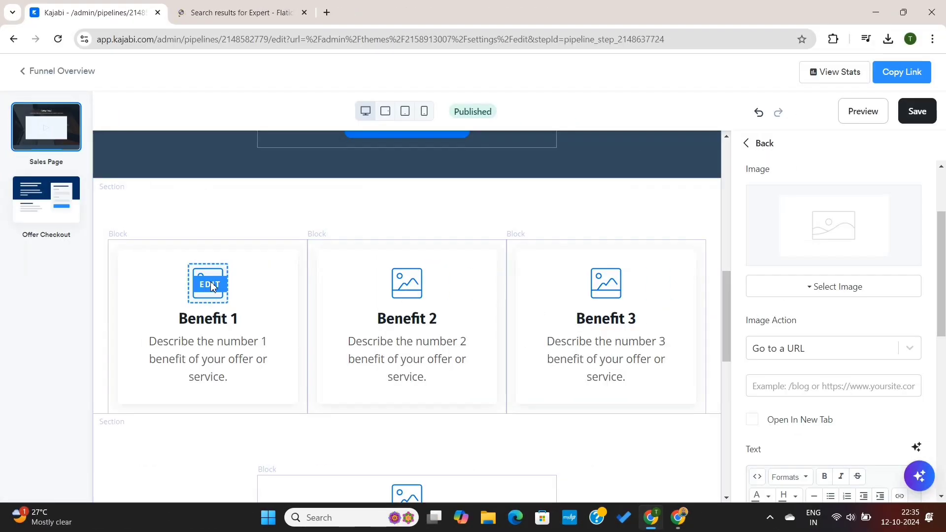
Step: In the Kajabi page editor, upload the downloaded Leader icon from the device as the Benefit 1 image
left_click(799, 288)
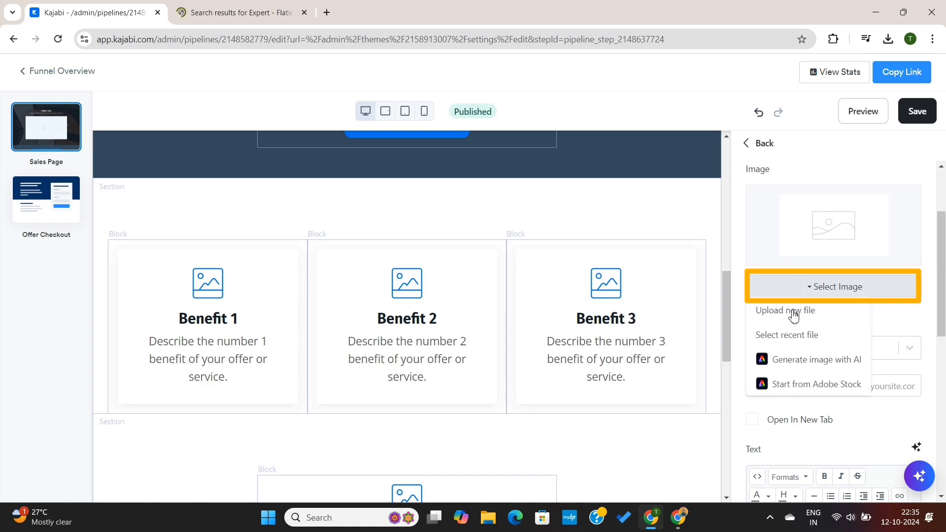
left_click(795, 312)
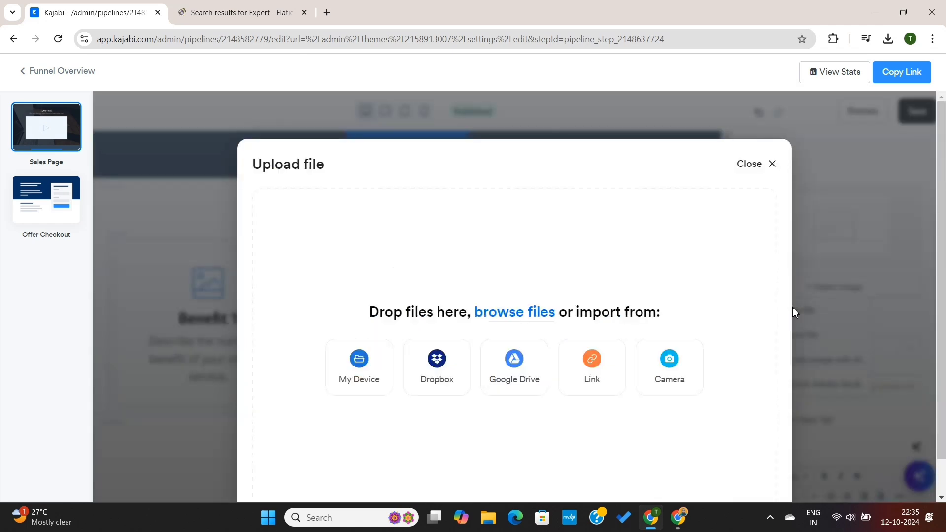
left_click(376, 366)
key("Return")
left_click(761, 220)
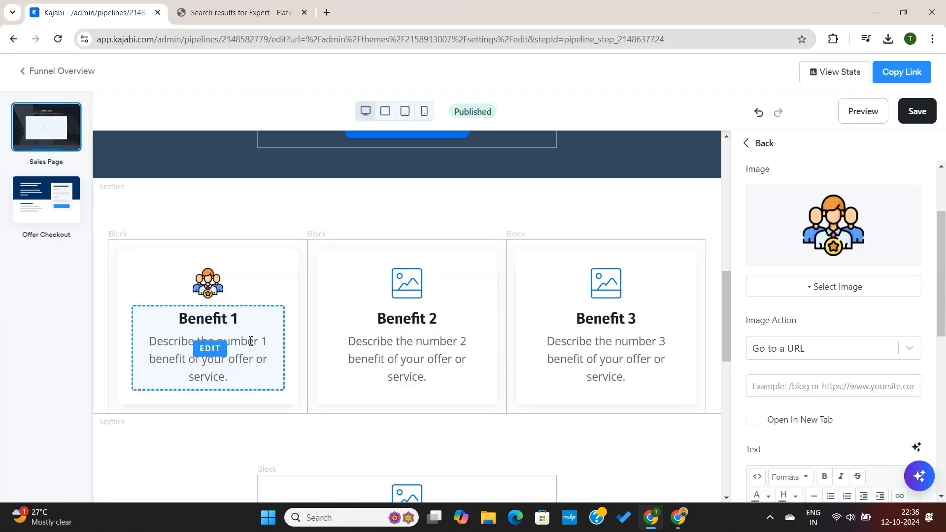
Step: Replace the Benefit 1 text with the heading "Made By Expert" and the description "This course was created by a team of expert with 10+ Years of experience"
left_click(251, 341)
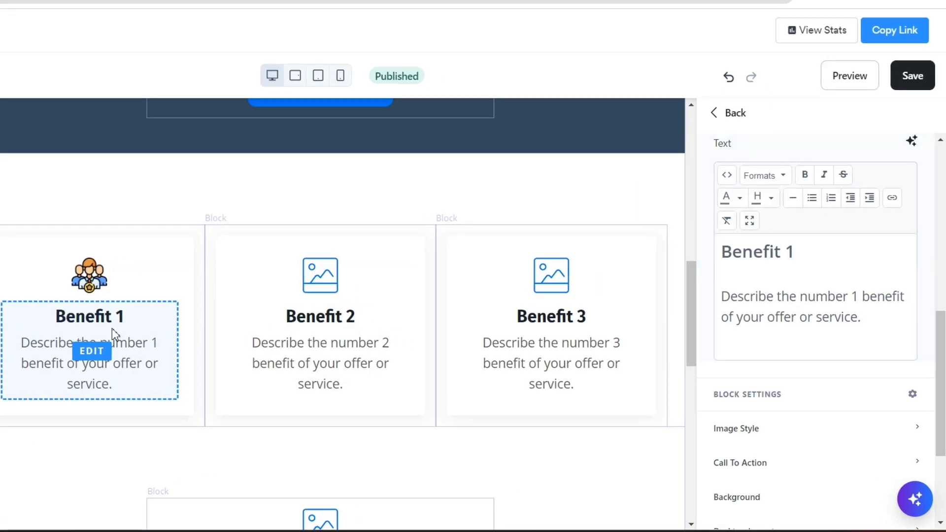
left_click_drag(820, 248, 718, 257)
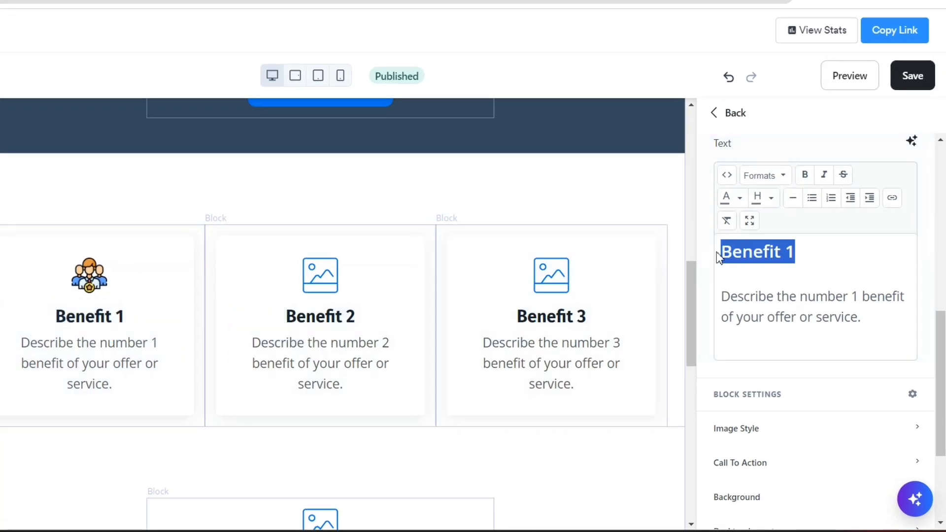
type("Made By Expert")
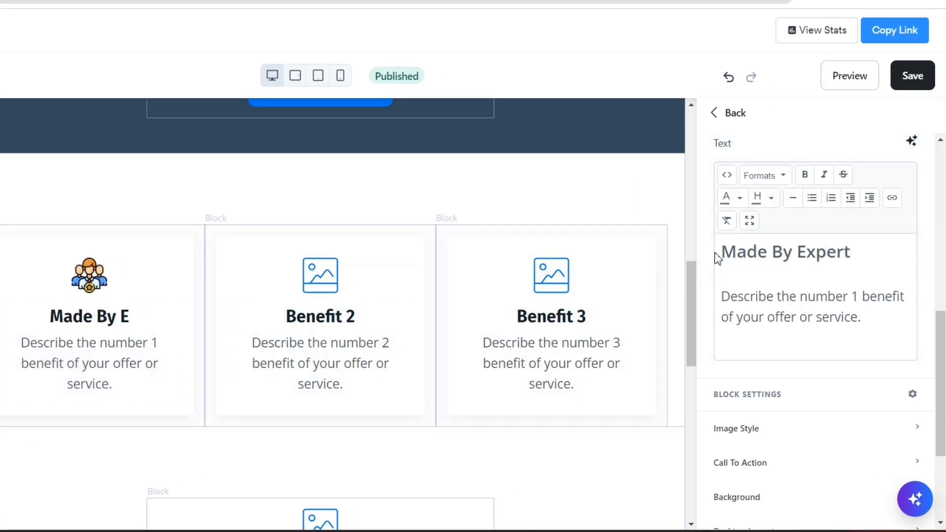
left_click_drag(870, 318, 717, 288)
type("This course was ")
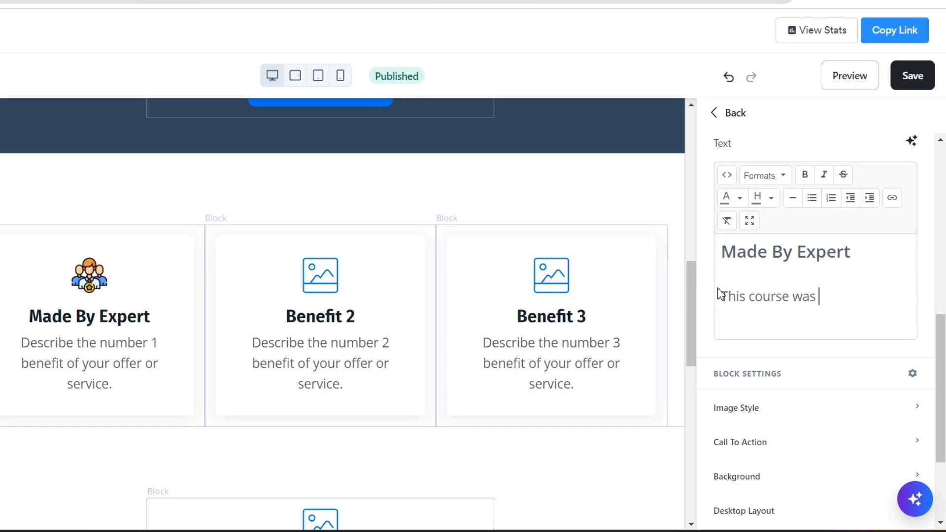
type("created by a team of expert with 10+")
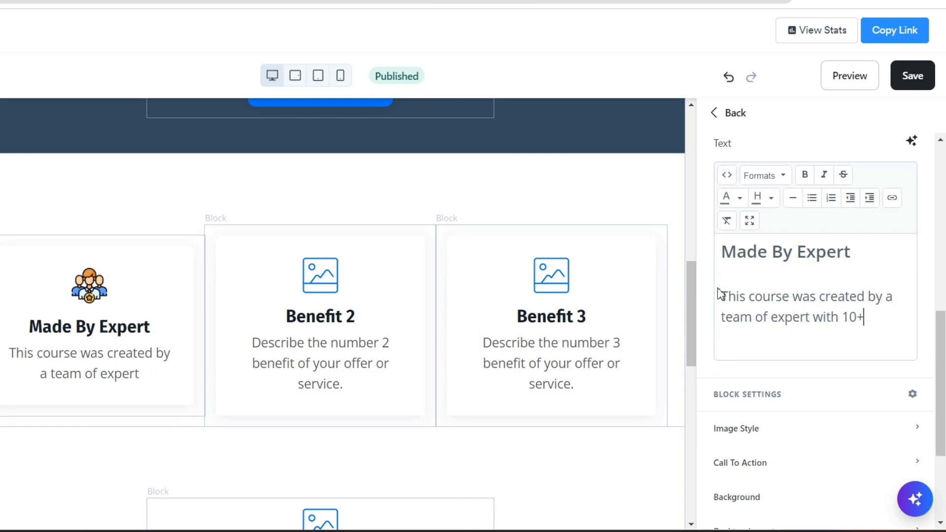
type(" Years of experience")
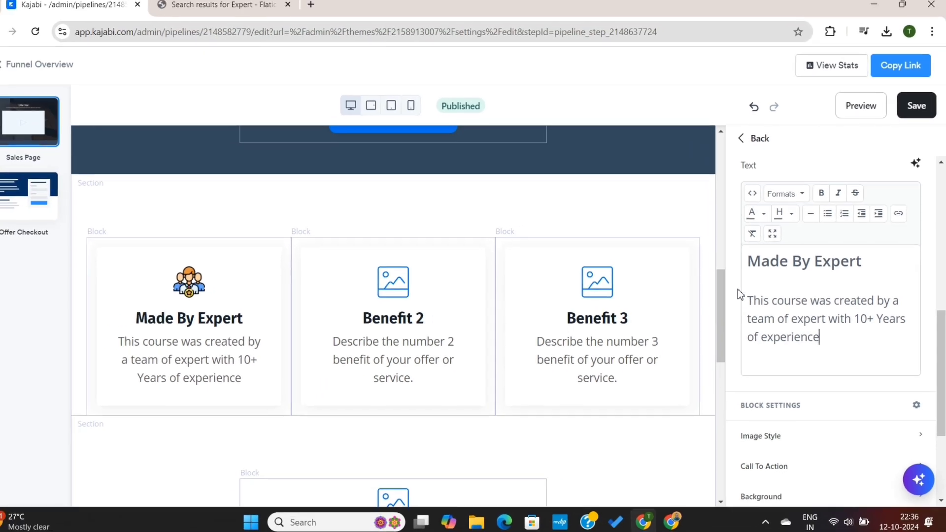
Step: Switch to Flaticon and download the Value icon of hands holding a diamond badge as a PNG
left_click(242, 12)
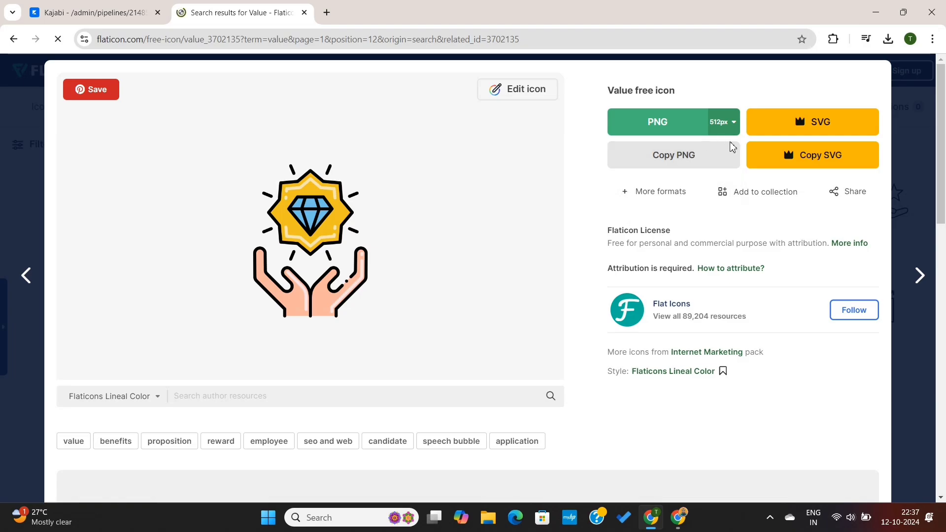
left_click(680, 127)
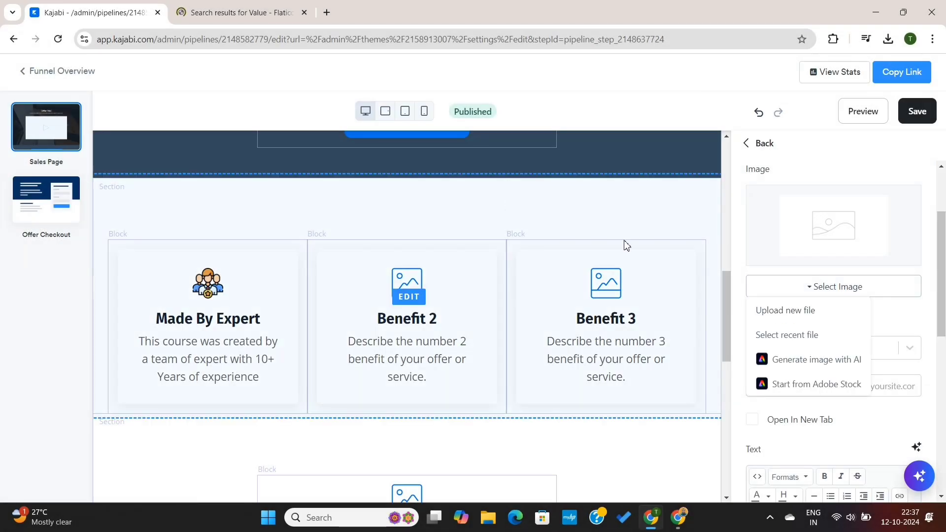
Step: Upload the downloaded Value icon from the device as the Benefit 2 image and open the block's text for editing
left_click(786, 310)
left_click(359, 365)
double_click(224, 117)
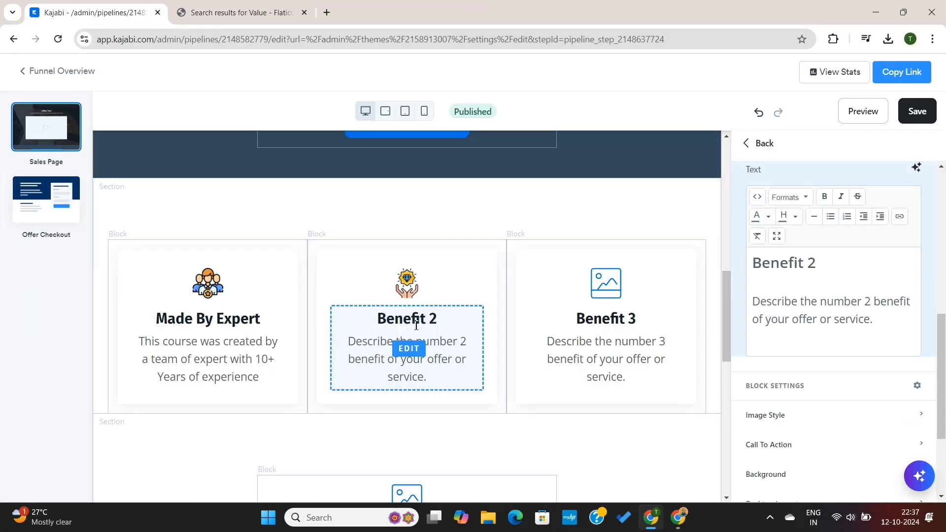
triple_click(416, 321)
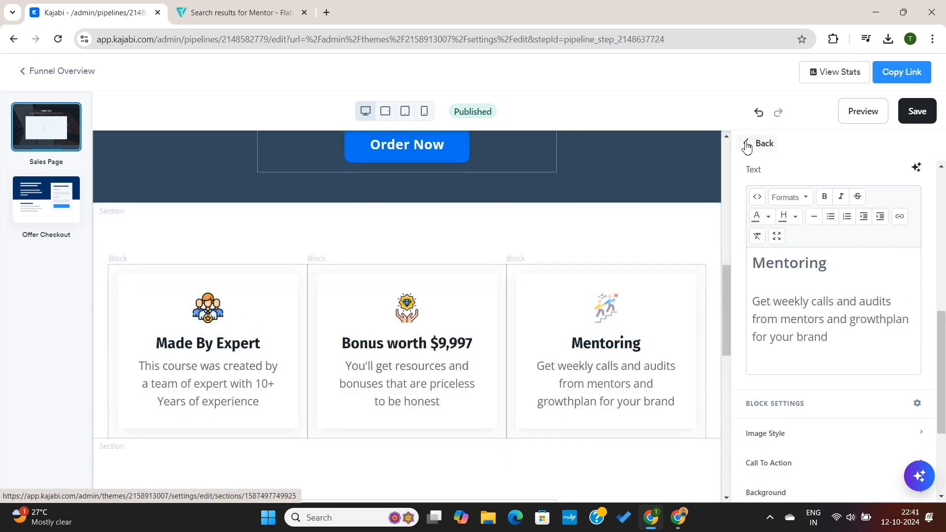
Step: Leave the Mentoring block and choose AdobeStock_274001204.jpeg from the device as the testimonial block's image
left_click(754, 143)
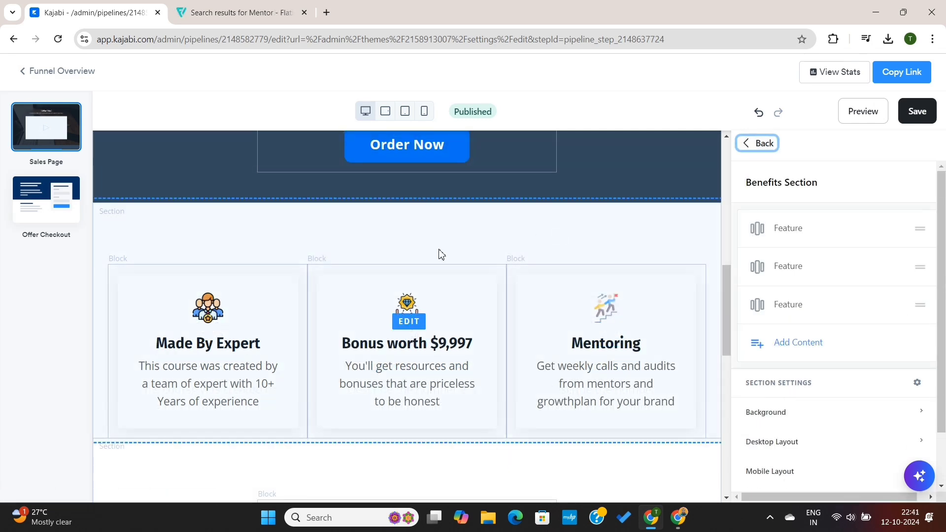
scroll(431, 232, "down", 1)
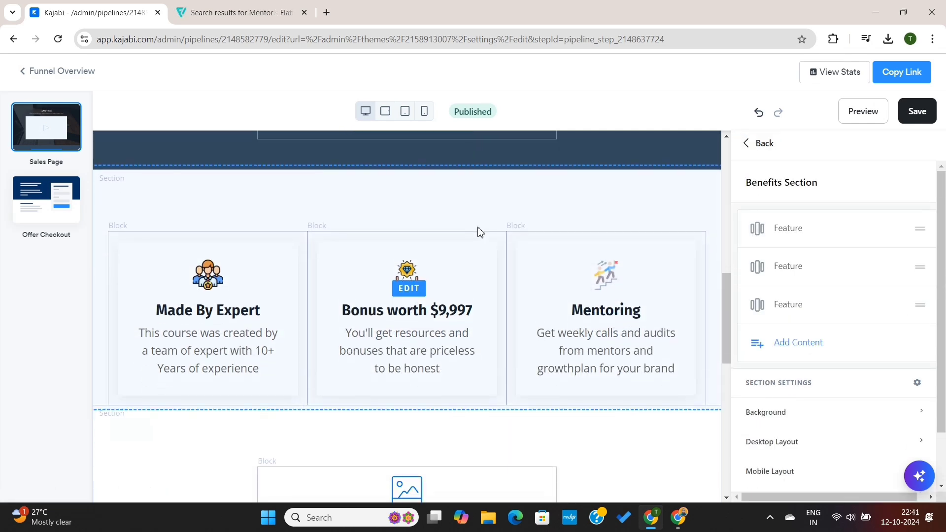
scroll(329, 281, "down", 5)
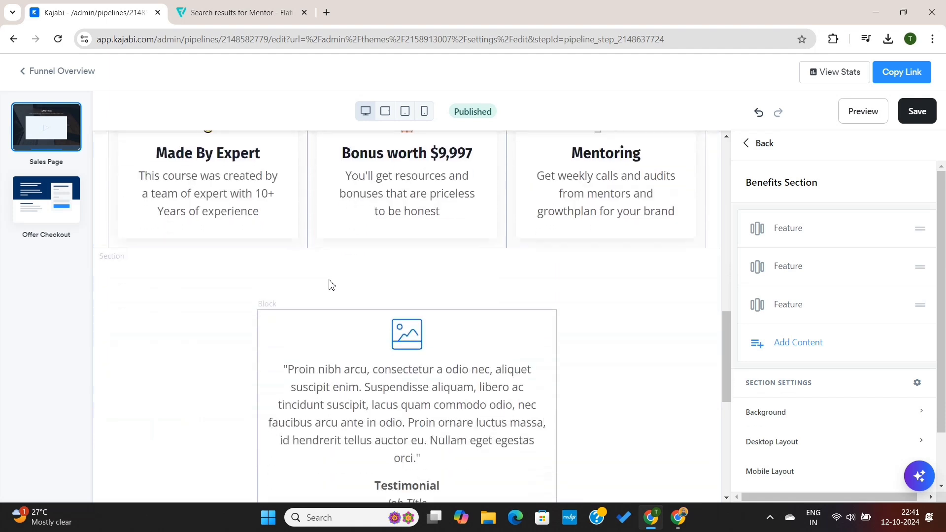
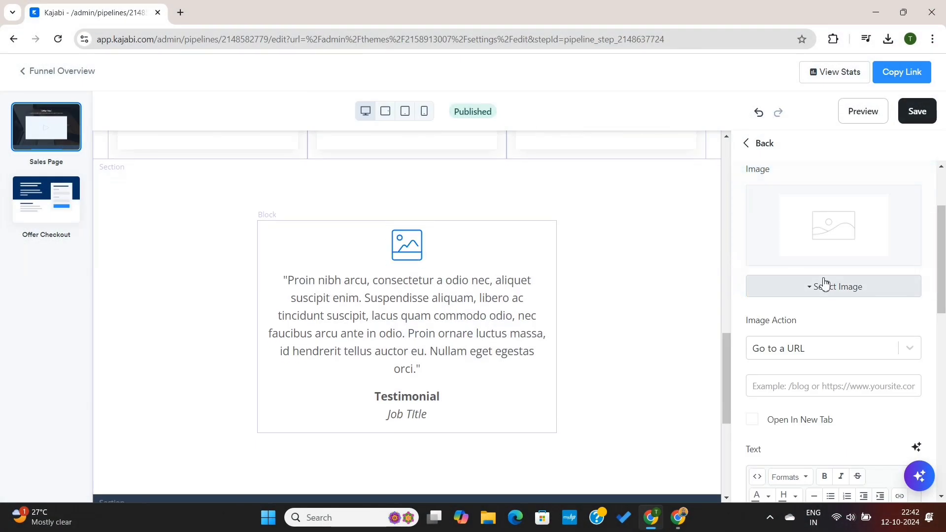
left_click(842, 294)
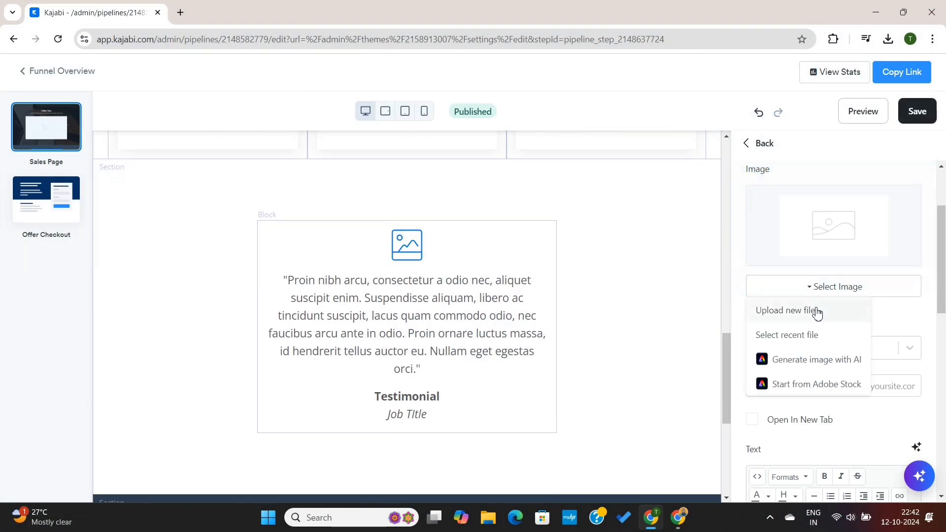
left_click(828, 308)
left_click(353, 378)
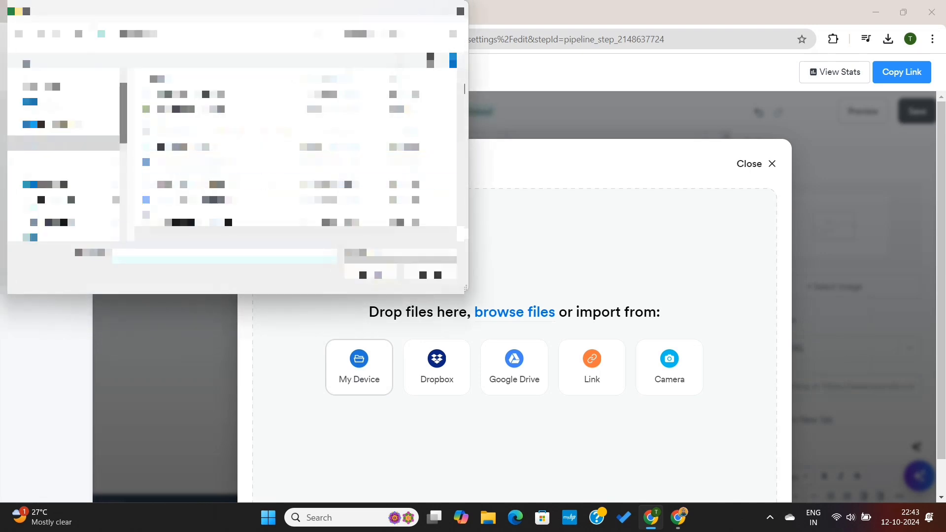
left_click(348, 183)
double_click(262, 186)
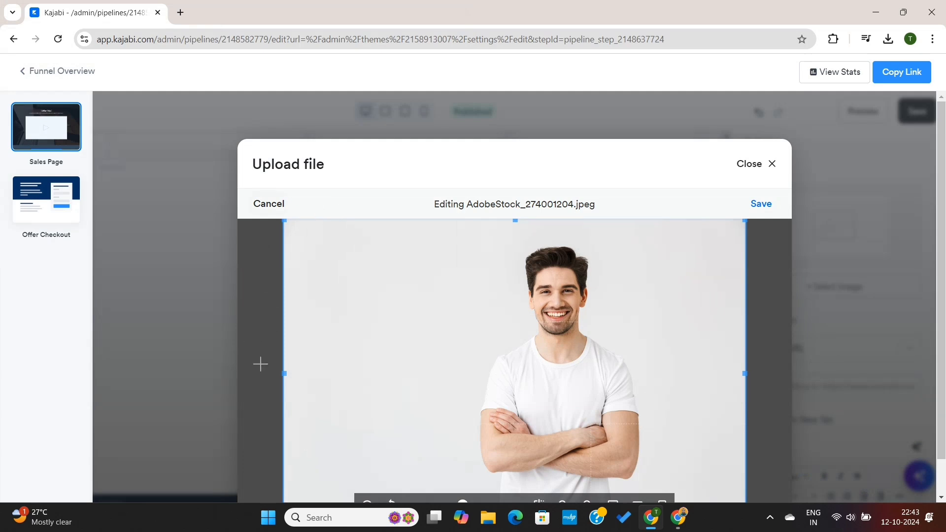
Step: Crop the testimonial photo tightly around the man's head and shoulders and save the crop
left_click_drag(281, 372, 435, 233)
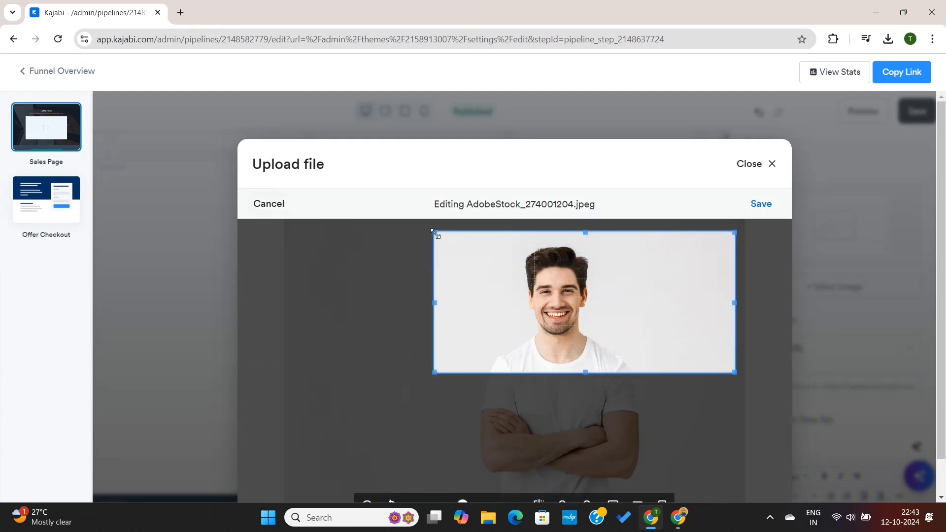
left_click_drag(735, 301, 653, 303)
left_click_drag(544, 373, 559, 402)
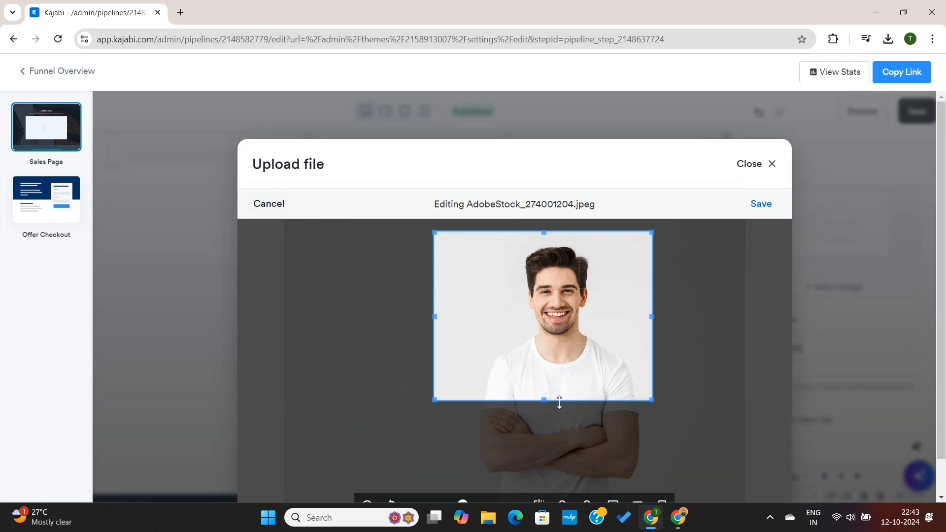
left_click_drag(434, 321, 462, 321)
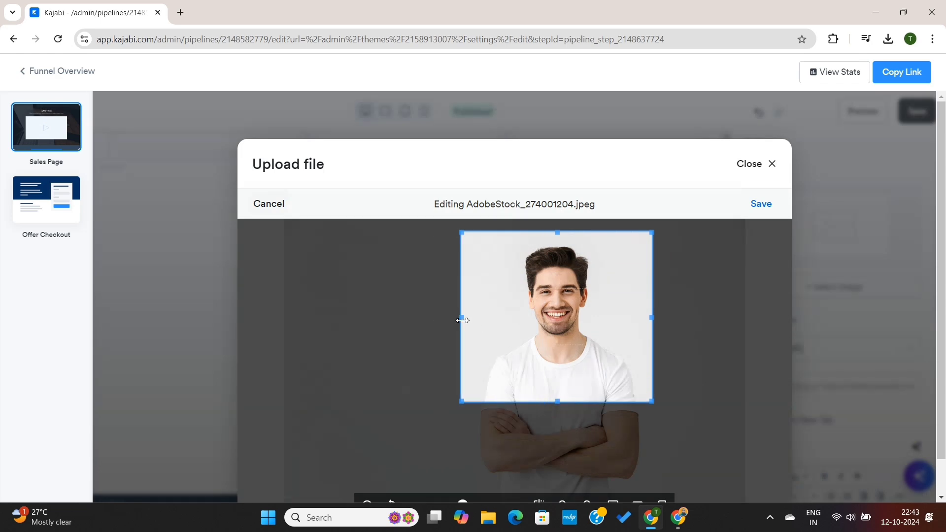
left_click(762, 204)
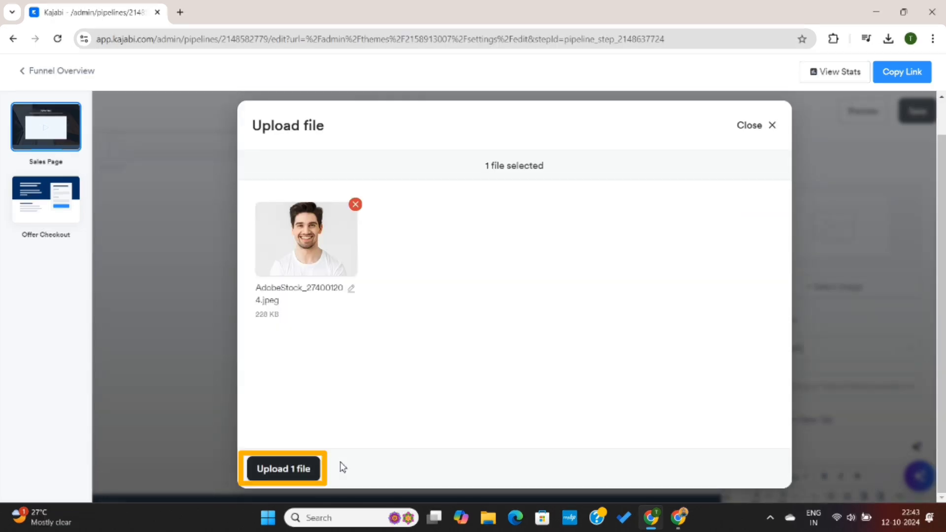
Step: Upload the cropped photo and begin the testimonial quote with "This is the best course on Shopify store customisation. The expert suggestion"
left_click(295, 469)
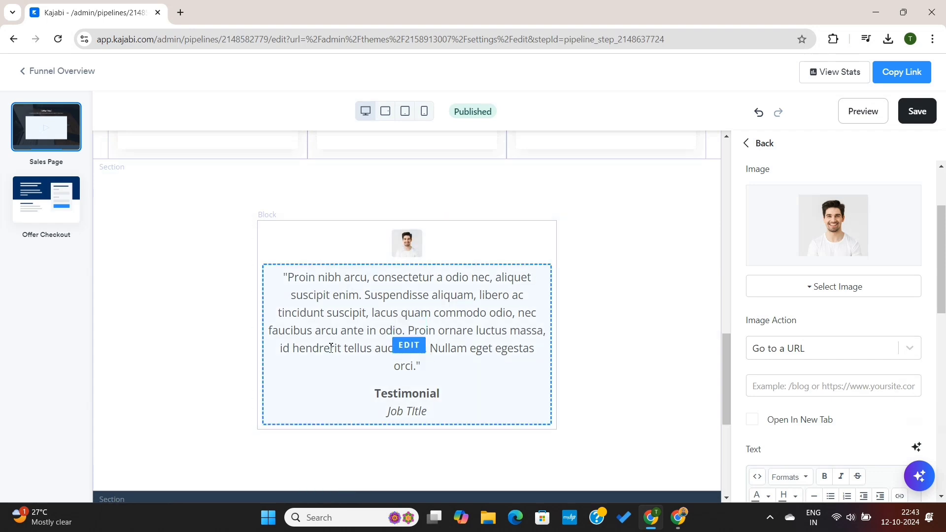
left_click(363, 299)
type("This is the best course on Shopify store customisation. The expert sugges")
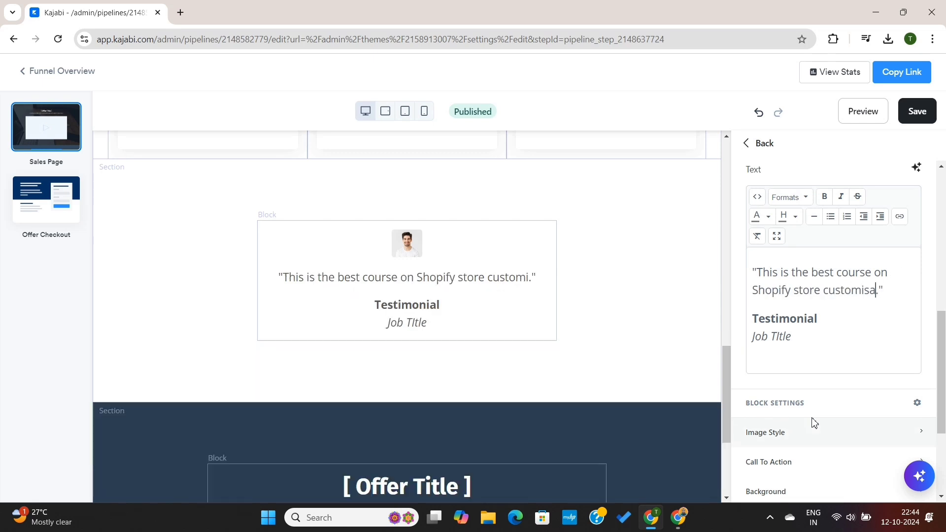
Step: Finish the testimonial quote with "is priceless. The bonuses and templates saved me months of efforts. Highly recommended"
type("tion is priceless. The bonuses and templates saved me mont")
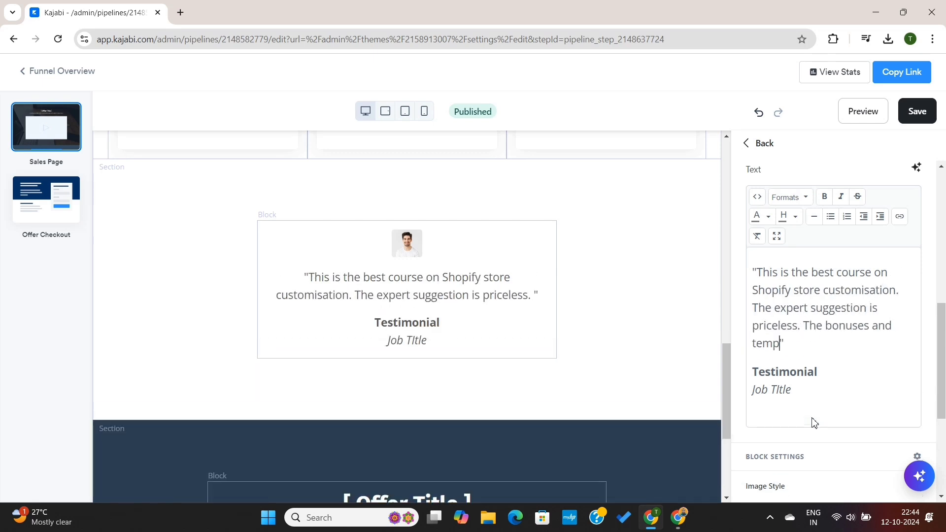
type("hs of efforts. Highly recommended")
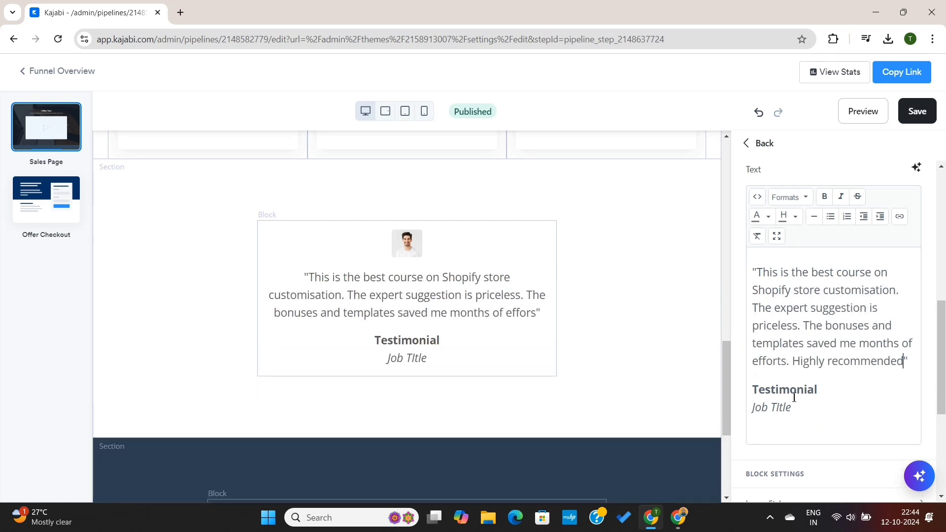
Step: Replace the testimonial's name placeholder with the customer's first name and set the job title to "Shopify store owner"
double_click(792, 393)
type("Simon ")
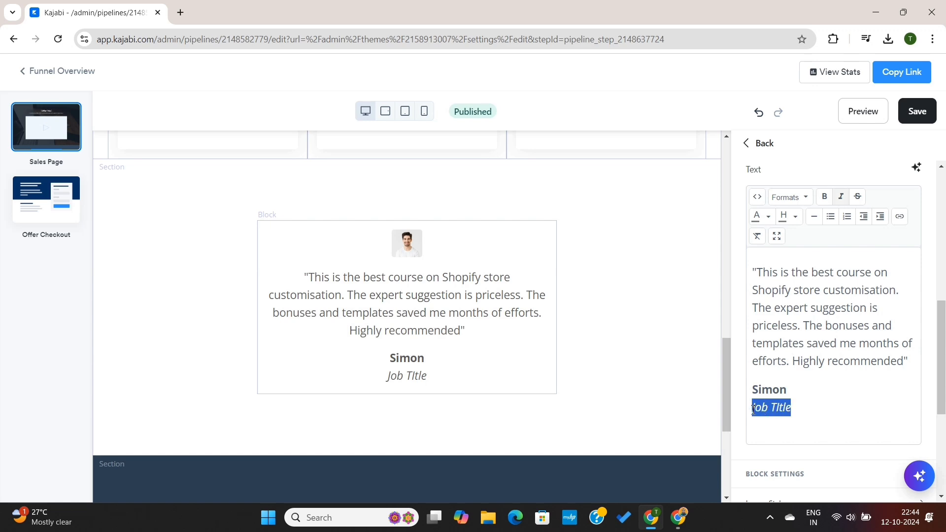
type("Shopify store owner")
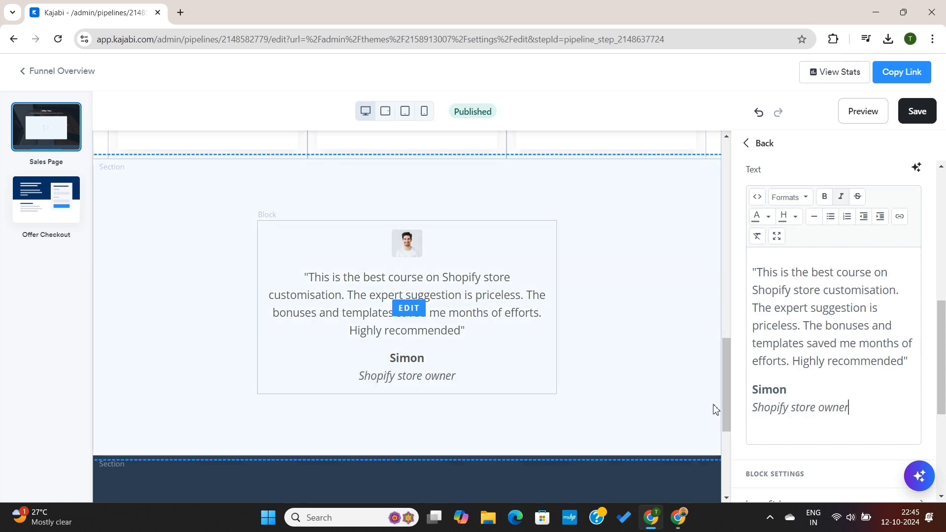
Step: Copy the main heading from the page's first section into the bottom offer title and make it "Get the Shopify store launch Formula"
scroll(422, 372, "down", 5)
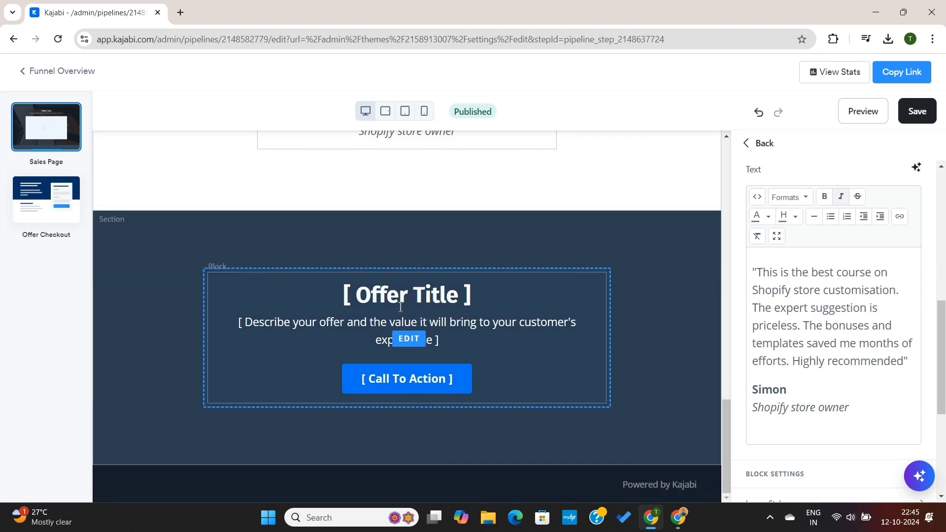
left_click(412, 297)
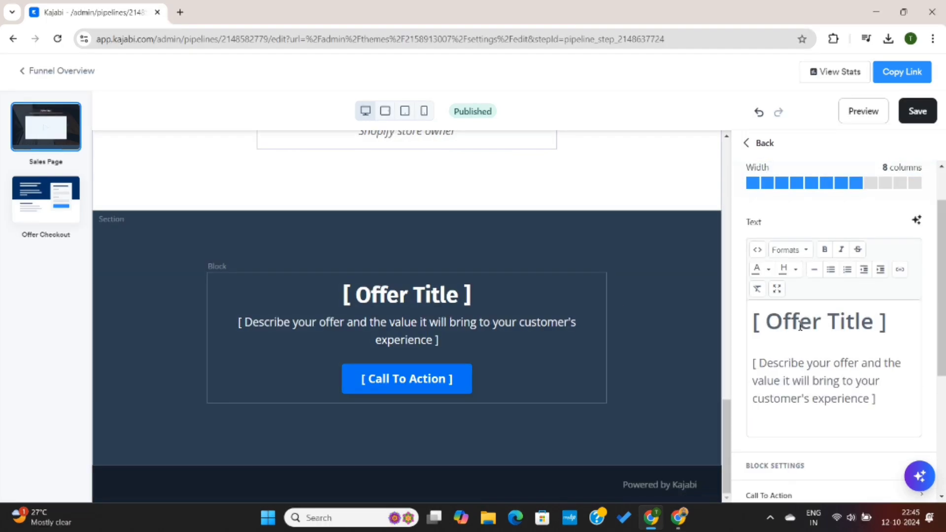
scroll(581, 282, "up", 10)
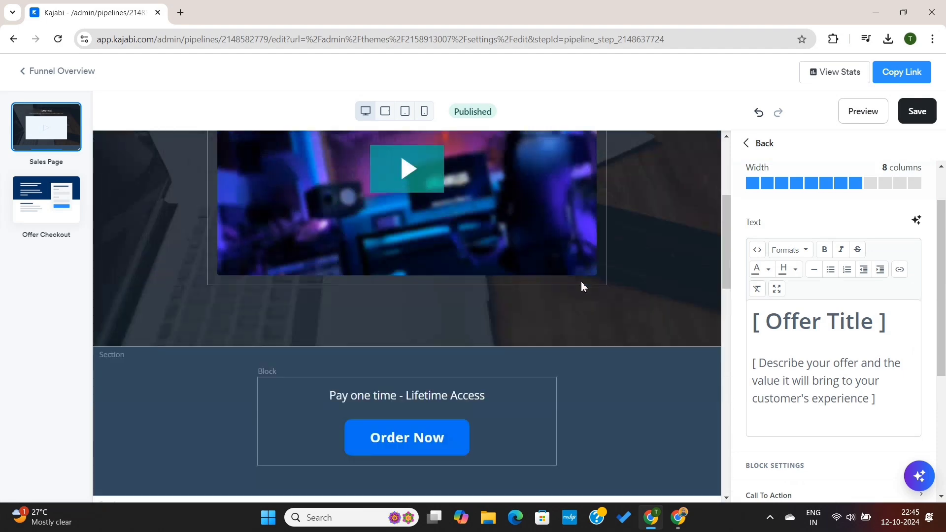
left_click(456, 214)
left_click_drag(741, 321, 844, 382)
key("ctrl+c")
scroll(623, 386, "down", 10)
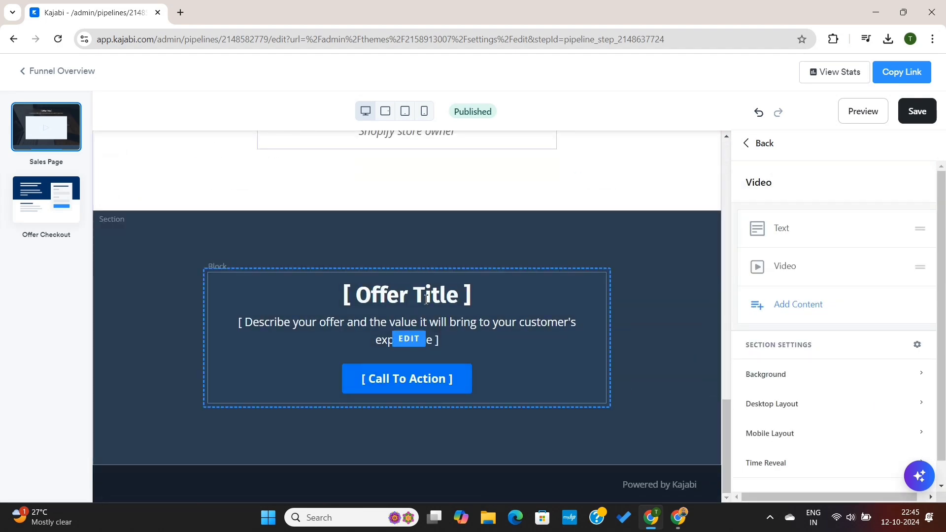
left_click(591, 375)
left_click_drag(897, 321, 747, 335)
key("ctrl+v")
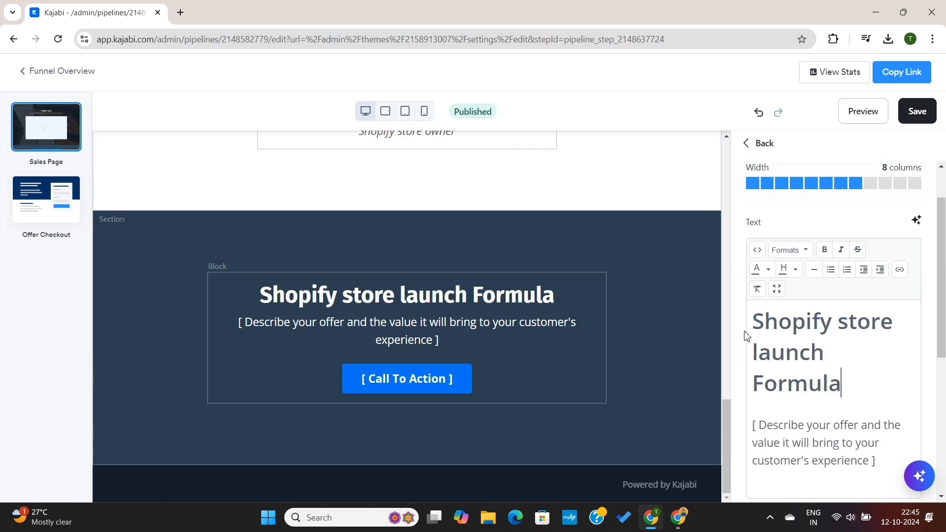
type("Get the")
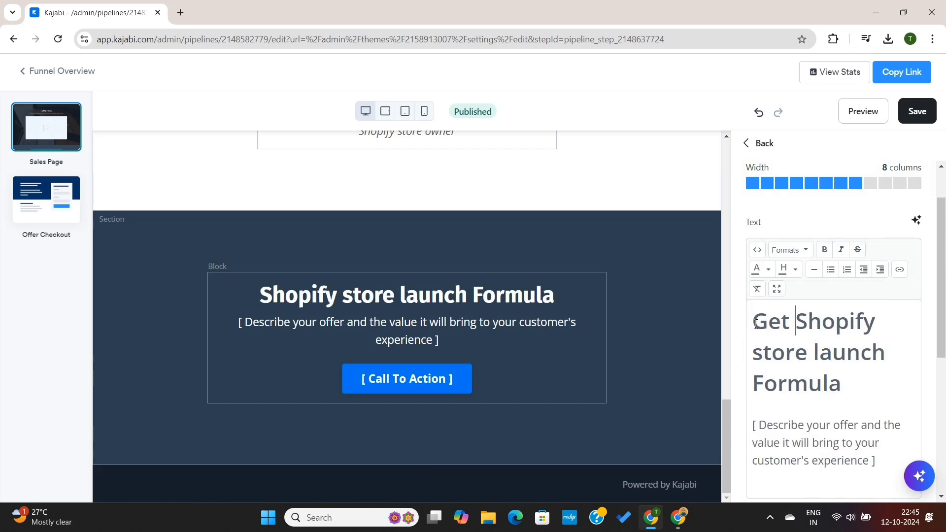
Step: Replace the bottom offer's description with "Price will increase soon. Join now to get the lifetime access"
scroll(833, 345, "down", 3)
left_click_drag(885, 350, 749, 312)
type("Price will increase soon. Join now")
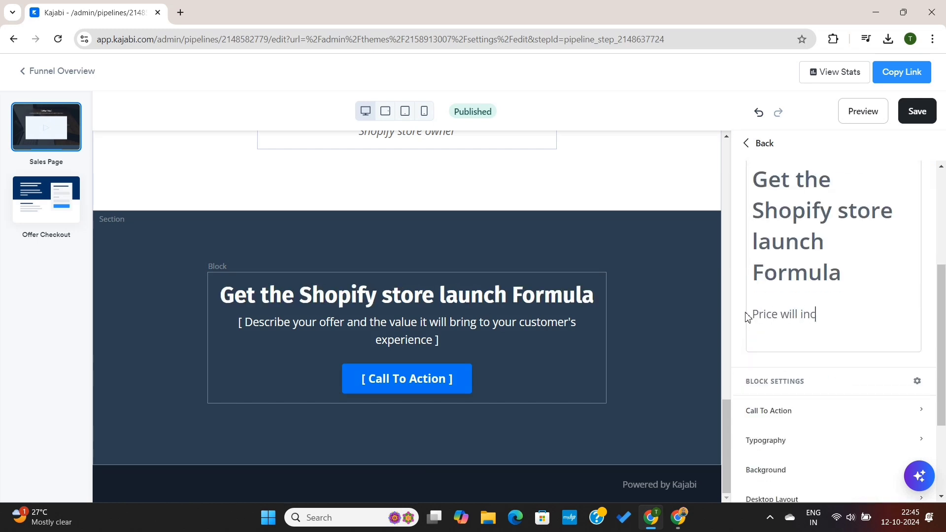
type(" to get the lifetime access")
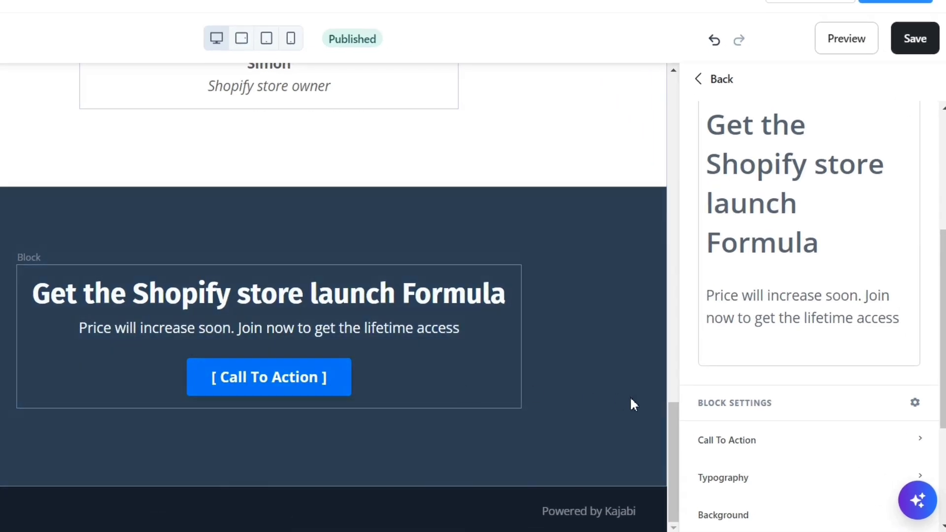
Step: Change the bottom offer block's call-to-action text to "Get lifetime Access"
scroll(775, 450, "down", 2)
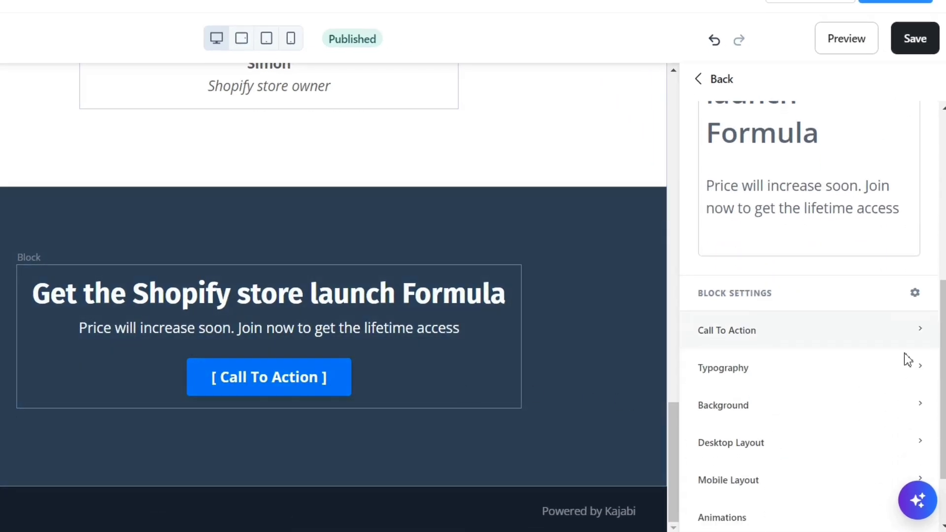
left_click(922, 333)
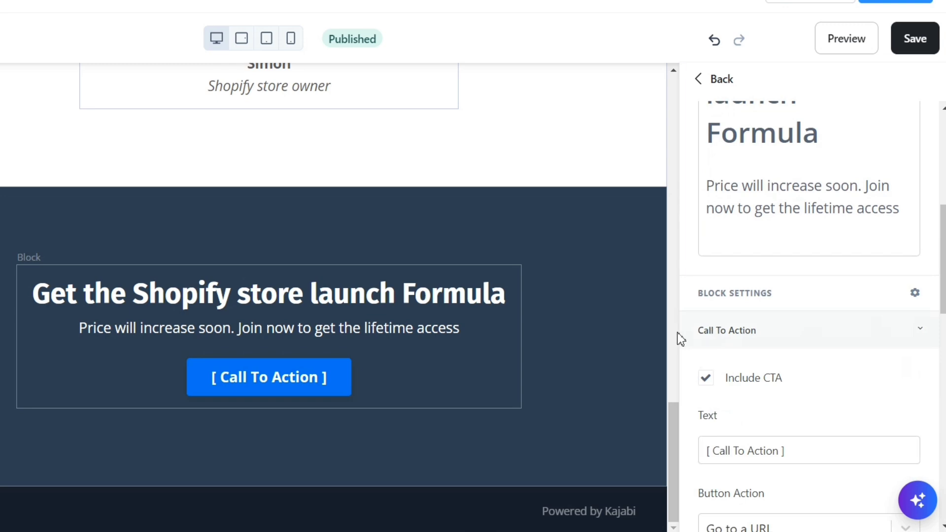
scroll(799, 388, "down", 1)
left_click_drag(803, 424, 711, 424)
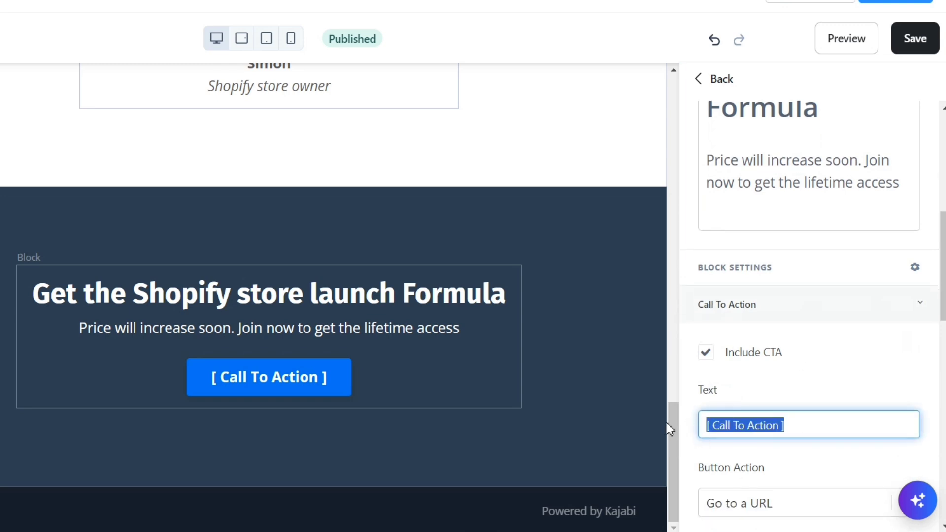
type("Get lifetime Access")
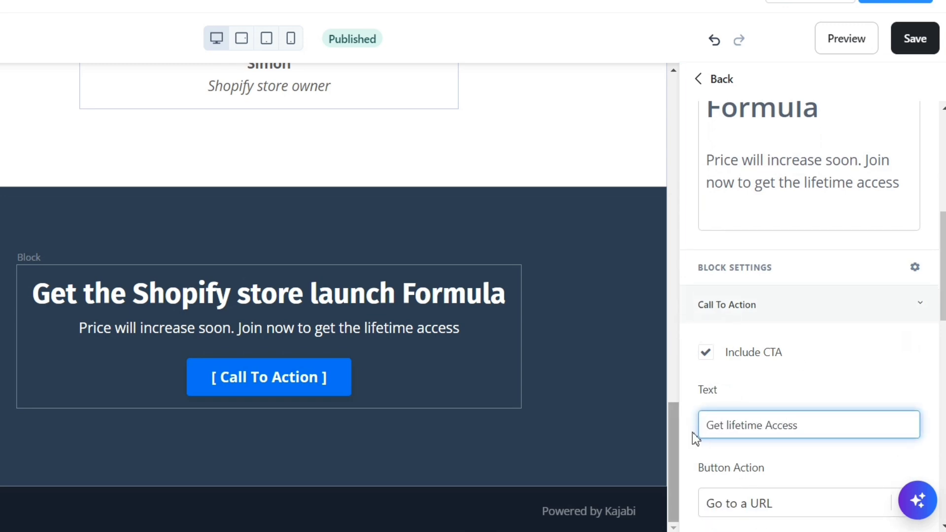
Step: Make the "Get lifetime Access" button go to the next Pipeline Step and give it a teal background color
scroll(726, 446, "down", 2)
left_click(754, 438)
scroll(788, 480, "down", 1)
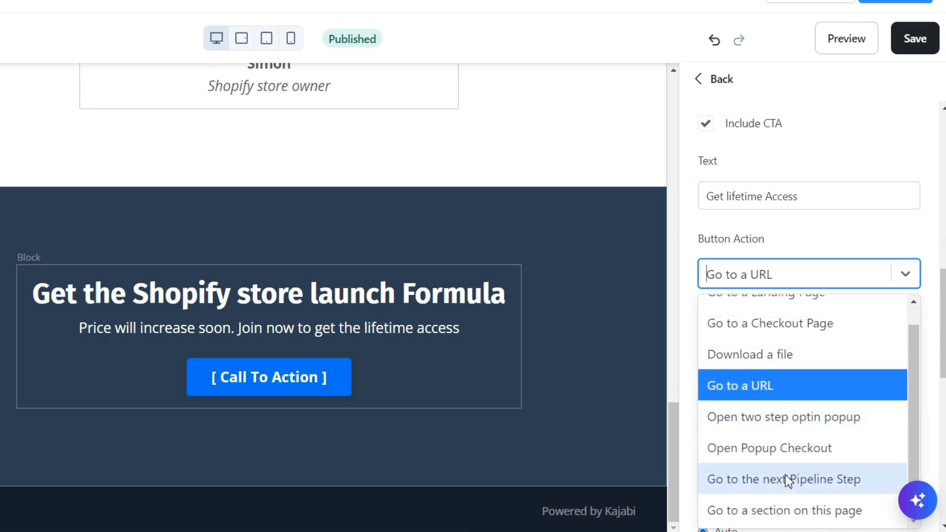
left_click(788, 481)
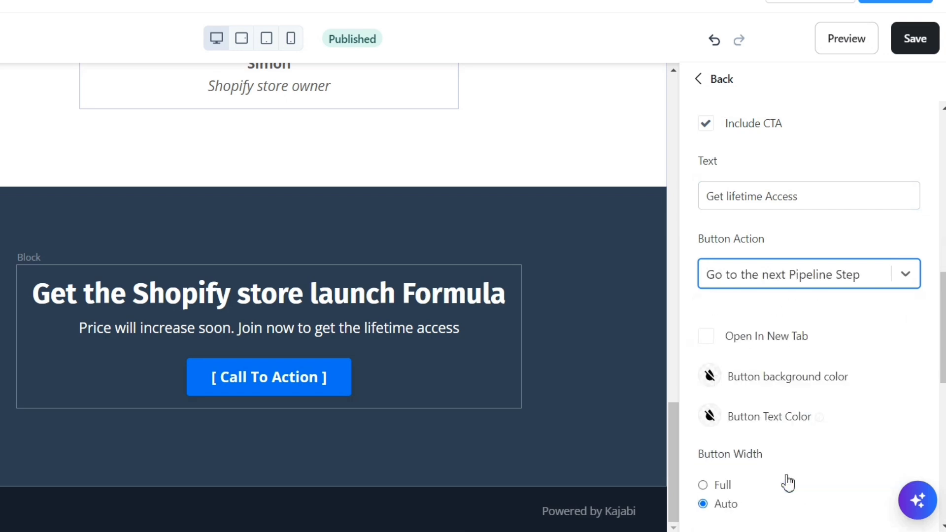
left_click(710, 378)
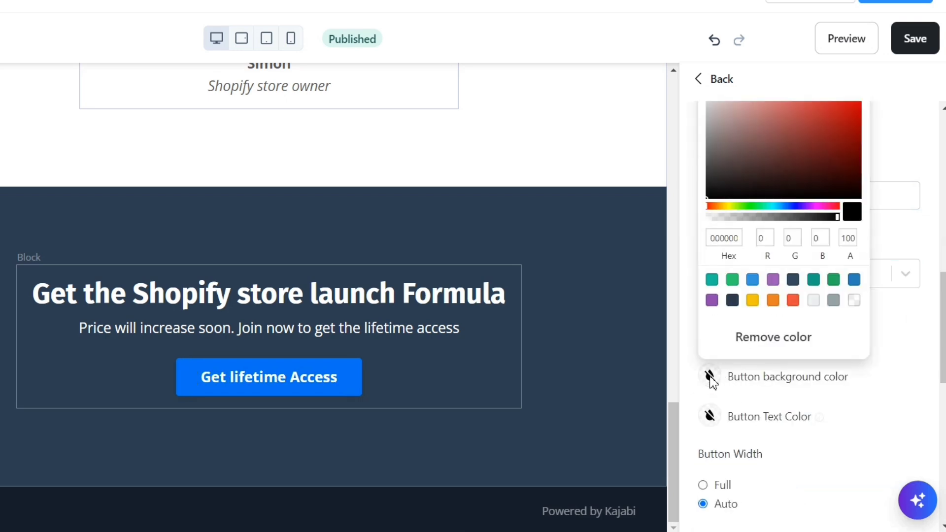
left_click(712, 280)
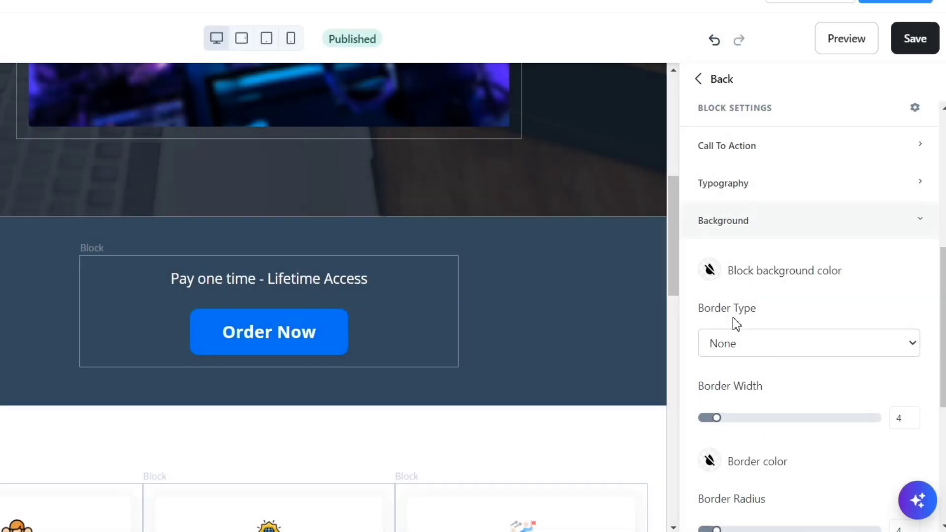
Step: Try a teal block background color on the "Pay one time - Lifetime Access" block
left_click(710, 271)
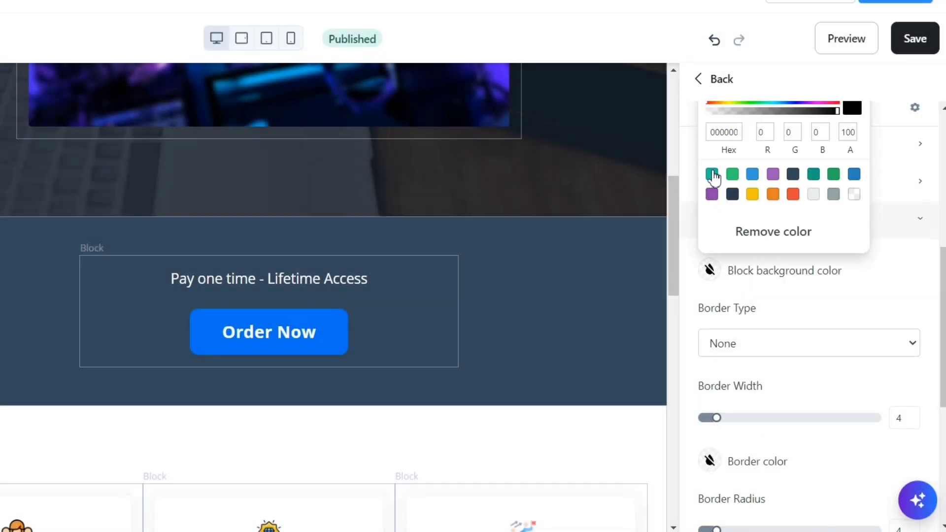
left_click(712, 174)
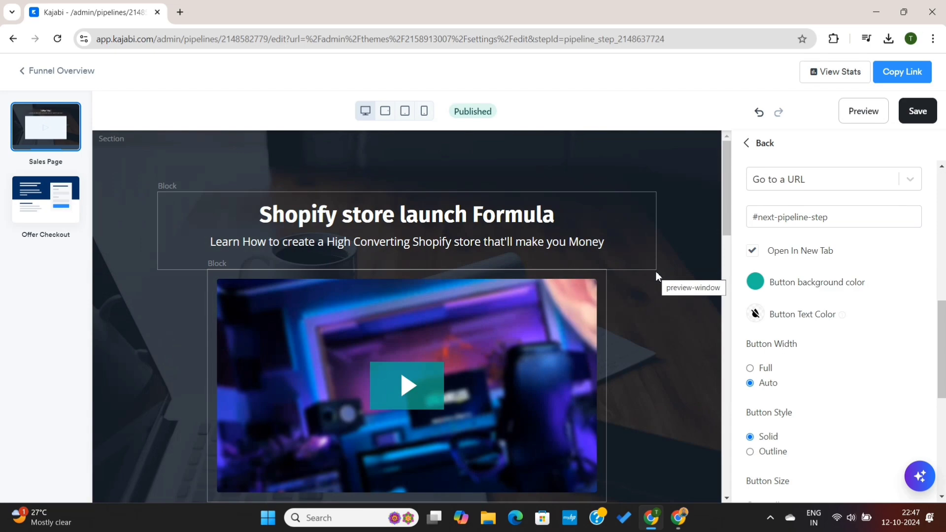
Step: Review the whole sales page in the desktop view and in the mobile view
scroll(669, 338, "down", 15)
scroll(669, 338, "up", 5)
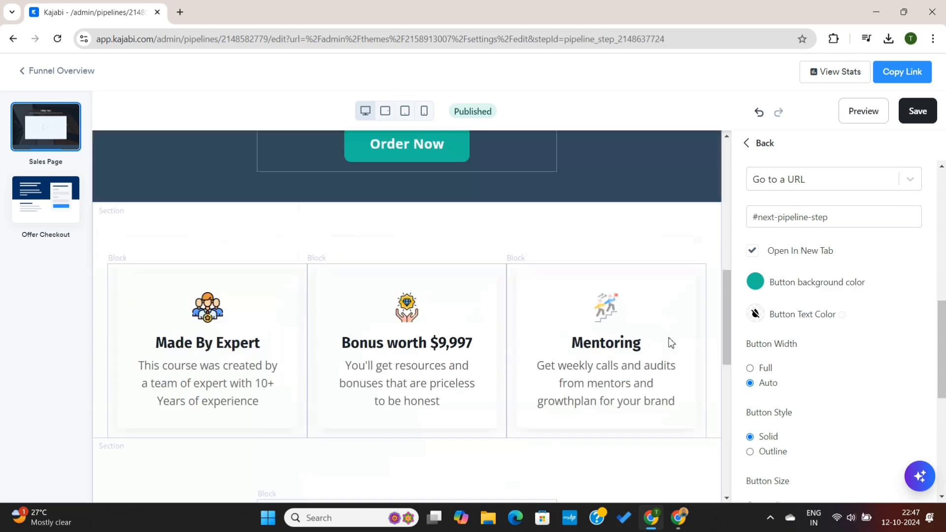
scroll(668, 340, "up", 10)
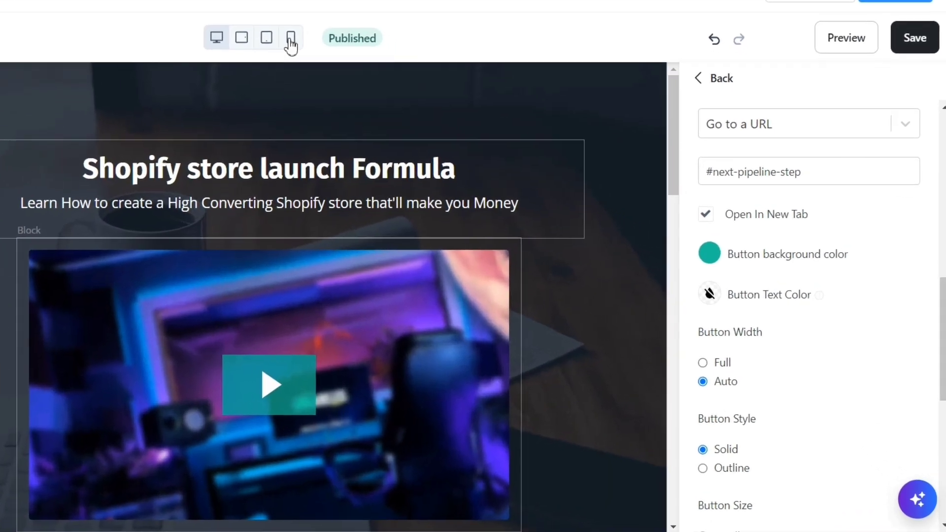
left_click(291, 40)
scroll(320, 270, "down", 10)
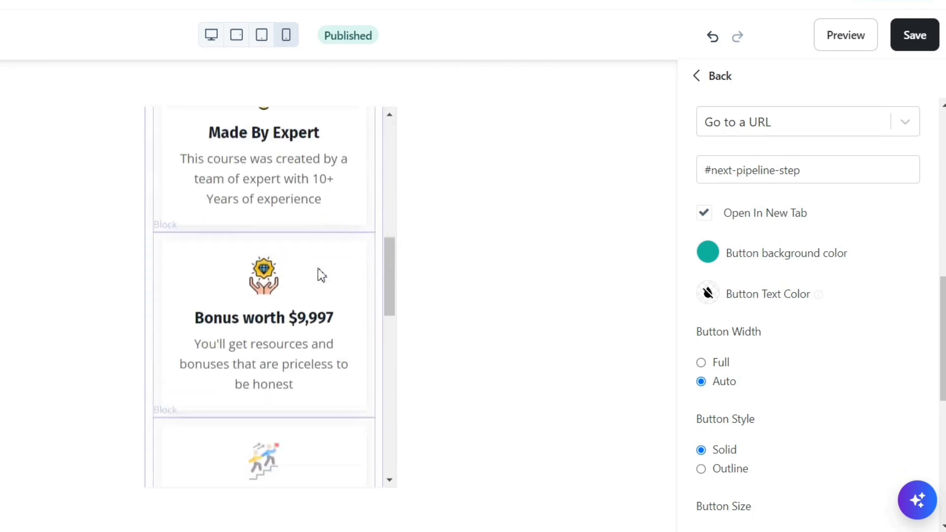
scroll(317, 268, "down", 5)
scroll(318, 268, "up", 12)
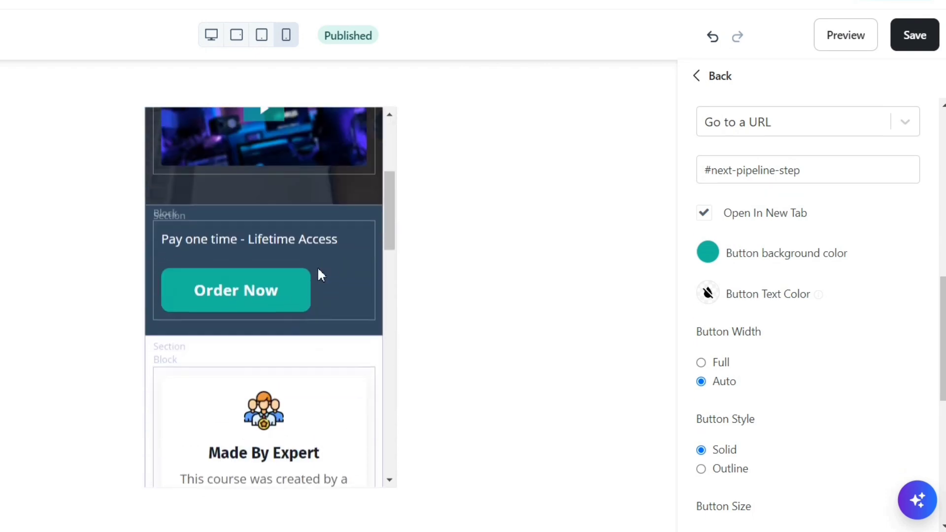
Step: Center the mobile text alignment of the "Pay one time - Lifetime Access" block
left_click(319, 270)
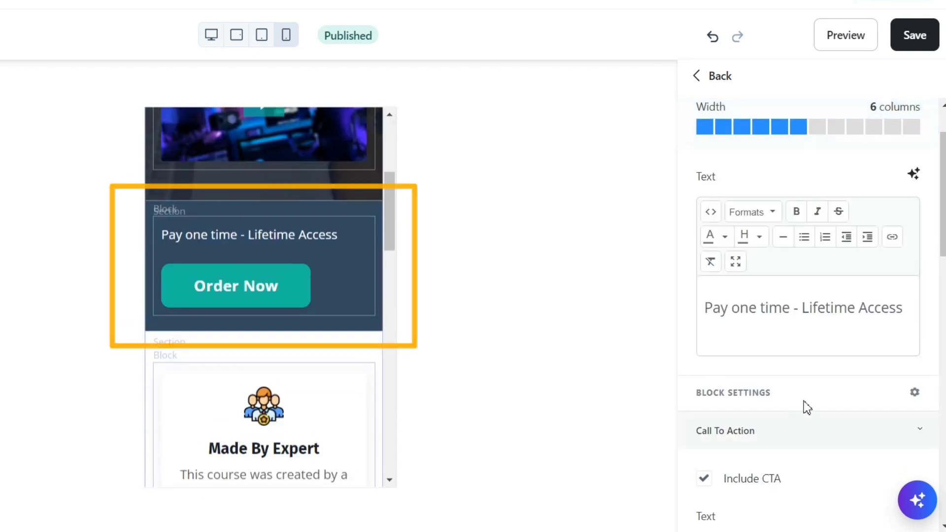
scroll(807, 407, "down", 15)
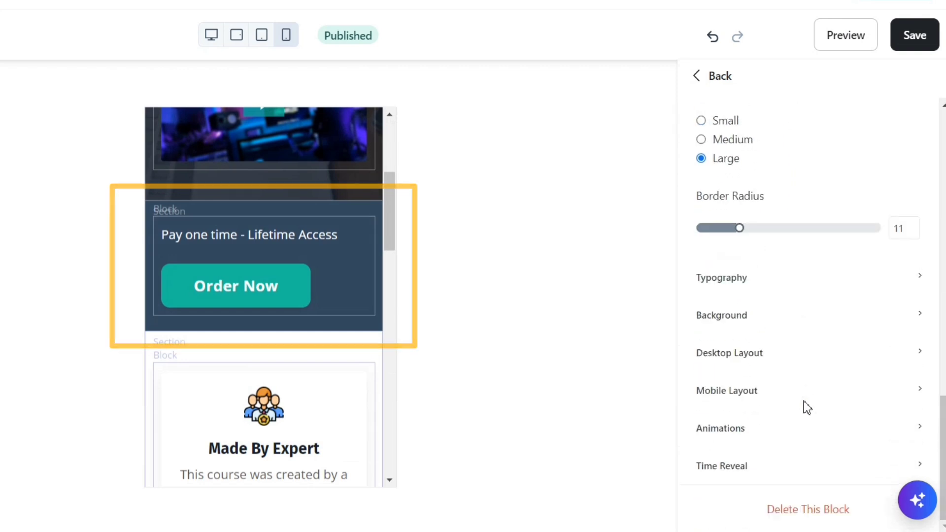
left_click(777, 403)
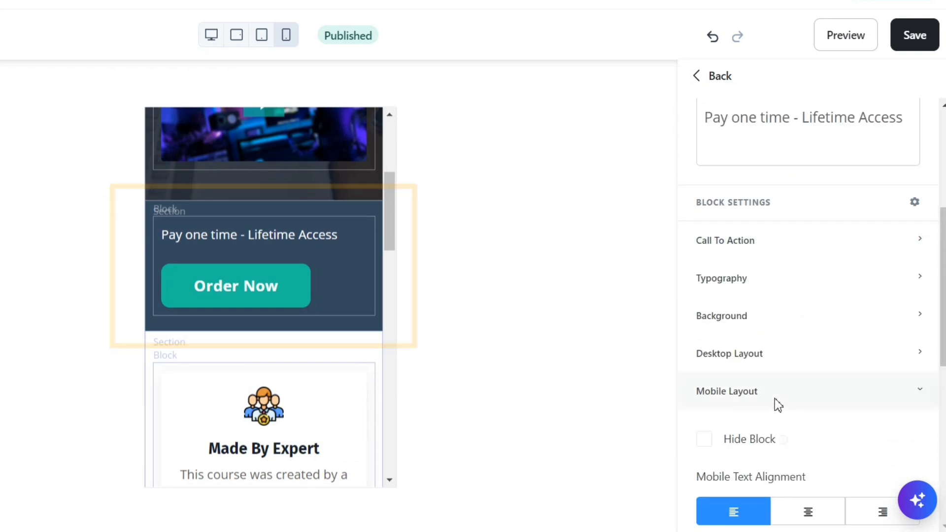
scroll(782, 436, "down", 1)
left_click(806, 478)
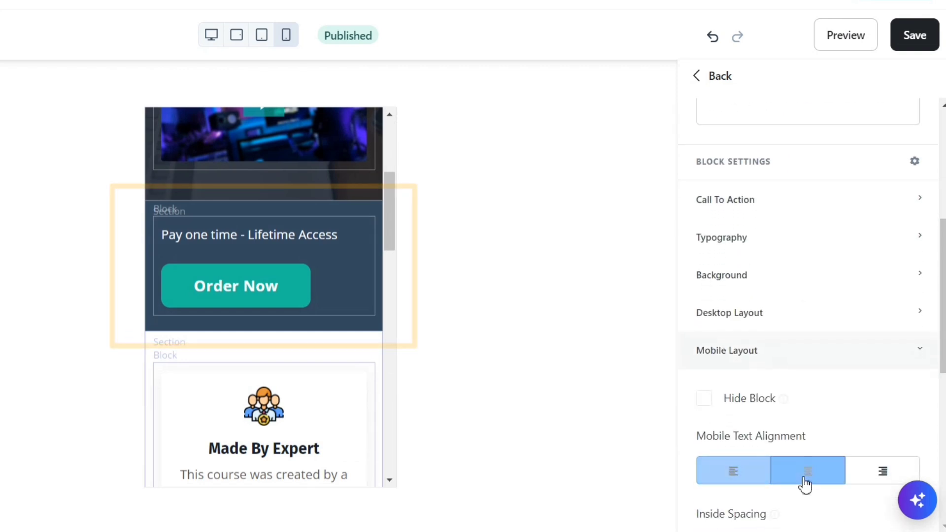
left_click(816, 351)
Step: Check the rest of the mobile layout and save the sales page
scroll(285, 363, "down", 5)
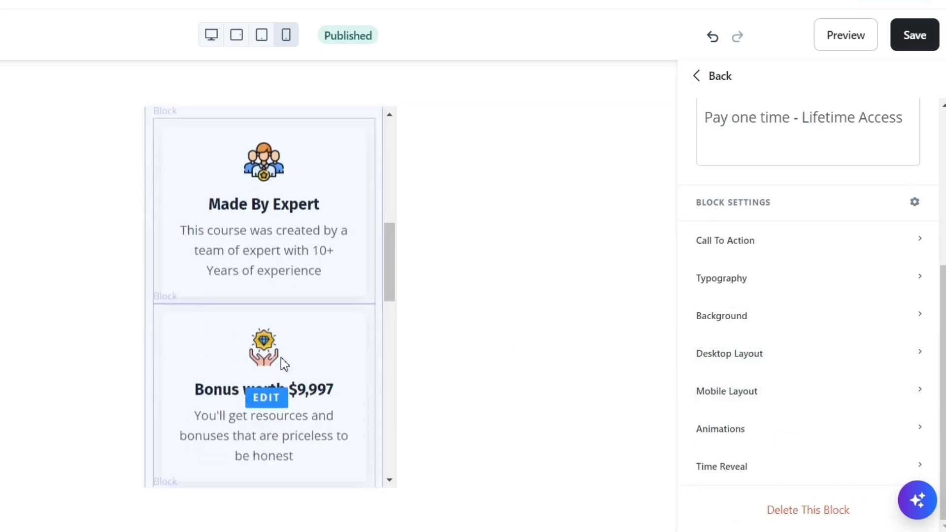
scroll(285, 364, "down", 10)
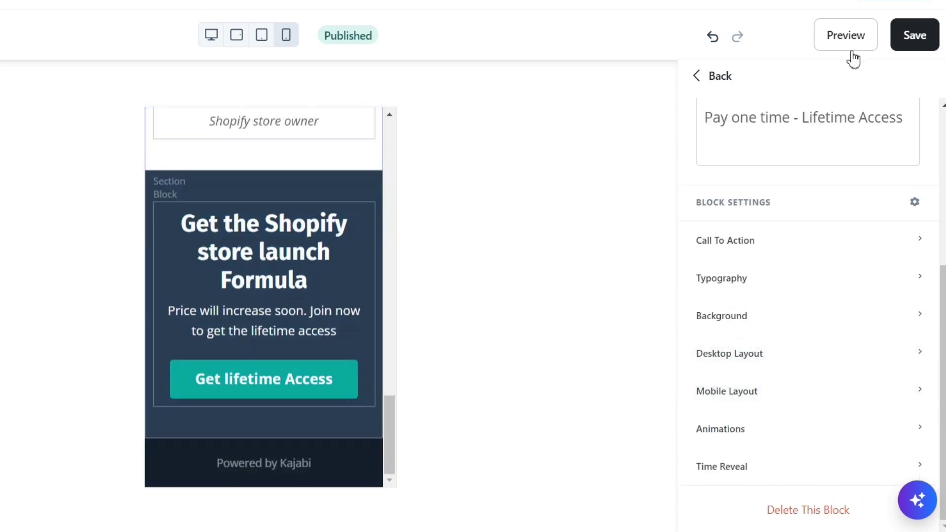
left_click(912, 42)
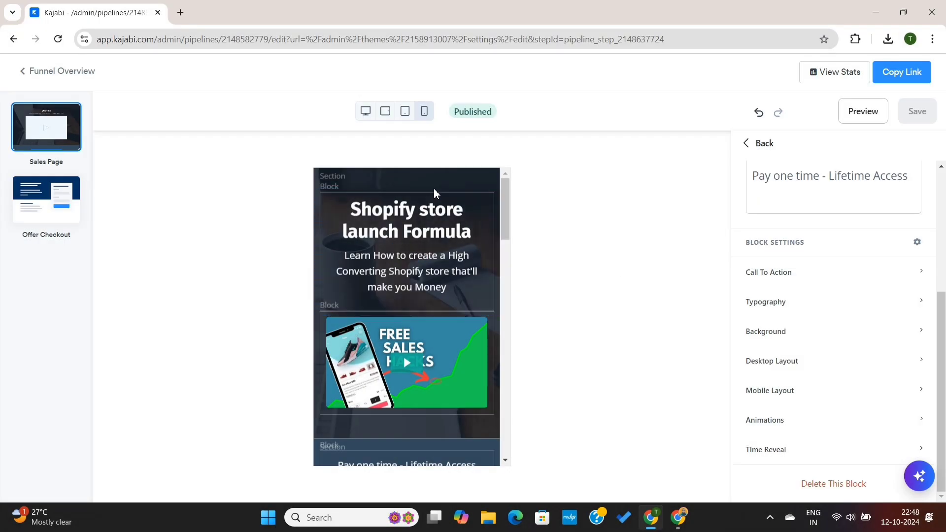
Step: Open the funnel's Offer Checkout step and review the offer's products, access limits and post-purchase options
left_click(49, 203)
scroll(304, 228, "down", 3)
scroll(346, 202, "down", 7)
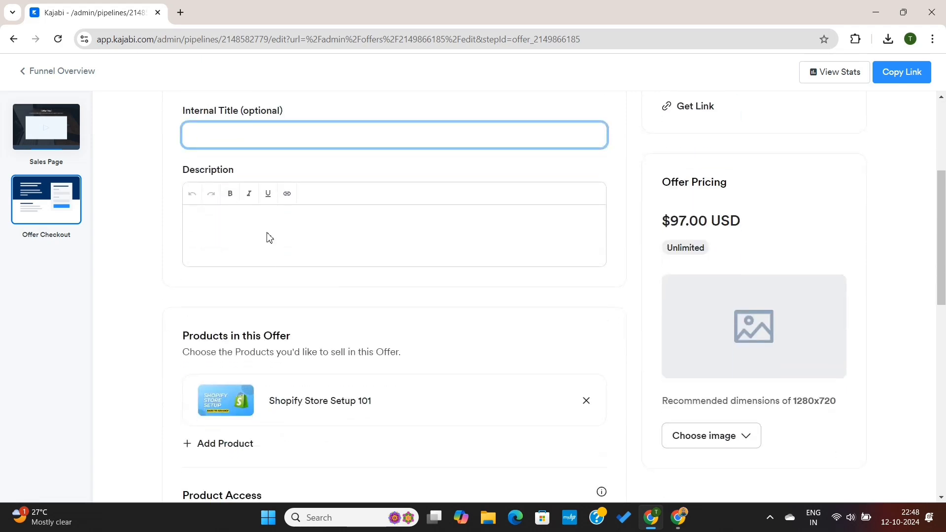
scroll(329, 163, "up", 2)
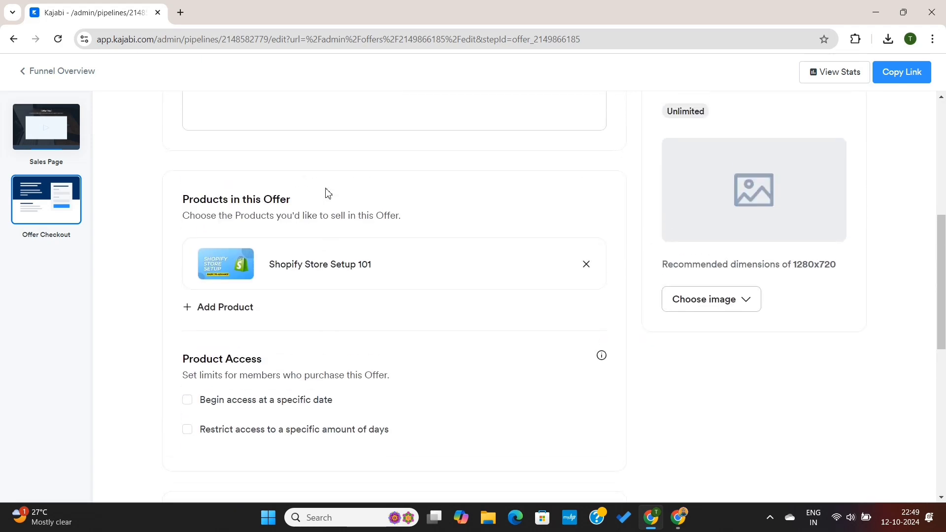
left_click(217, 309)
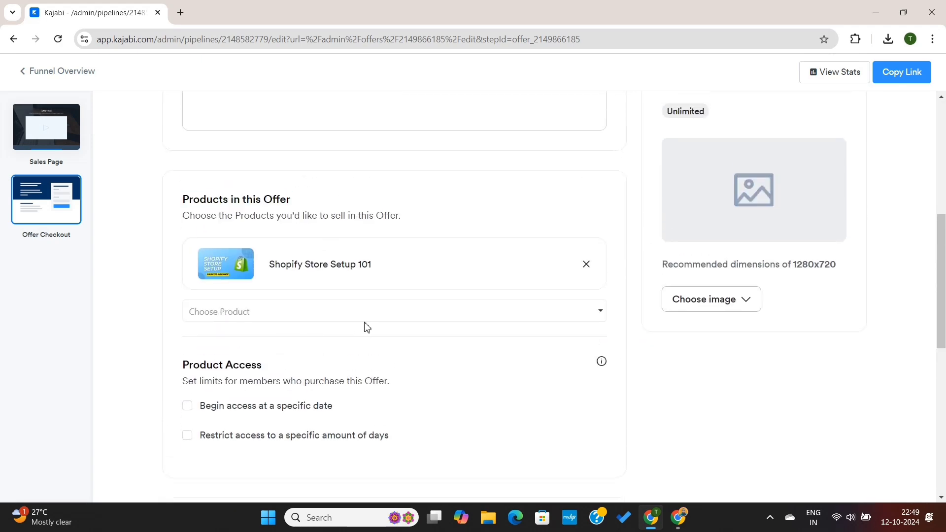
left_click(382, 318)
left_click(382, 318)
scroll(357, 244, "down", 3)
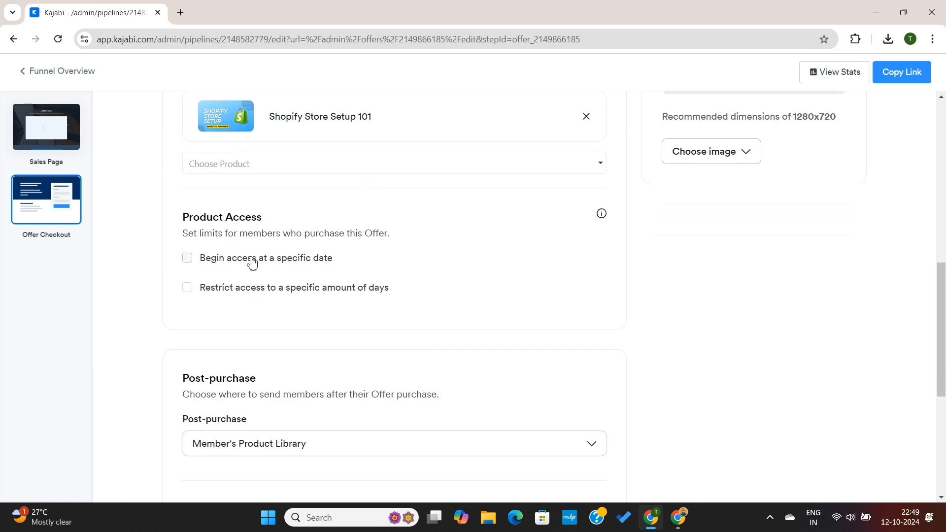
scroll(245, 296, "down", 4)
left_click(353, 249)
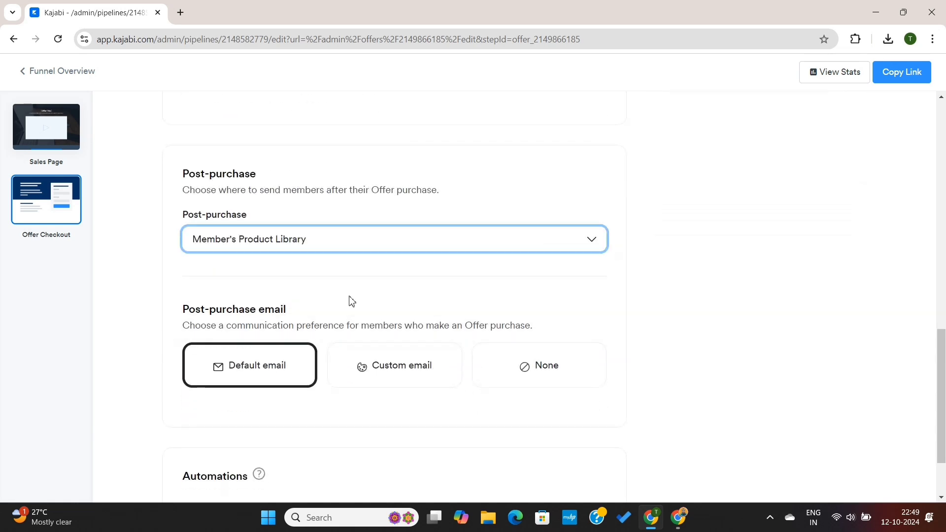
scroll(351, 300, "down", 2)
scroll(352, 301, "up", 9)
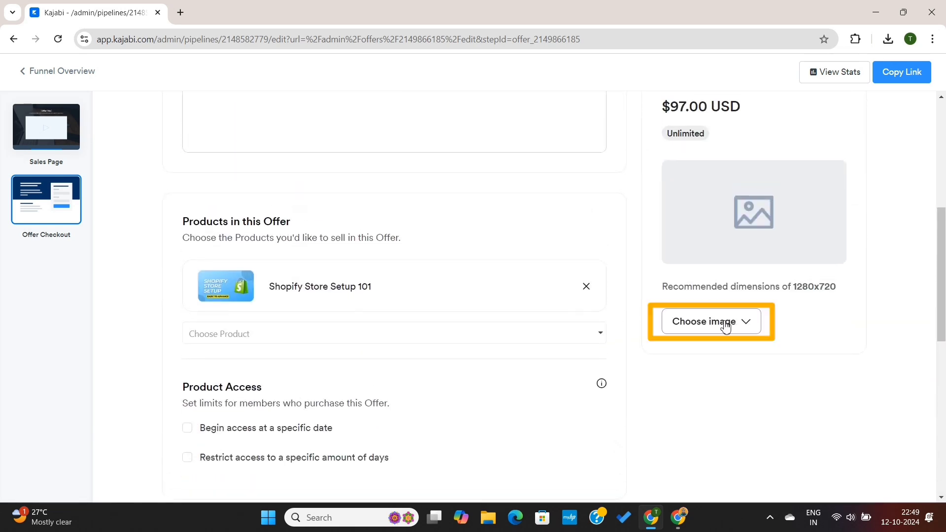
Step: Set the "Shopify Store Setup - Basic to Advance" picture from the recent images as the offer image and save the offer
left_click(725, 323)
left_click(686, 384)
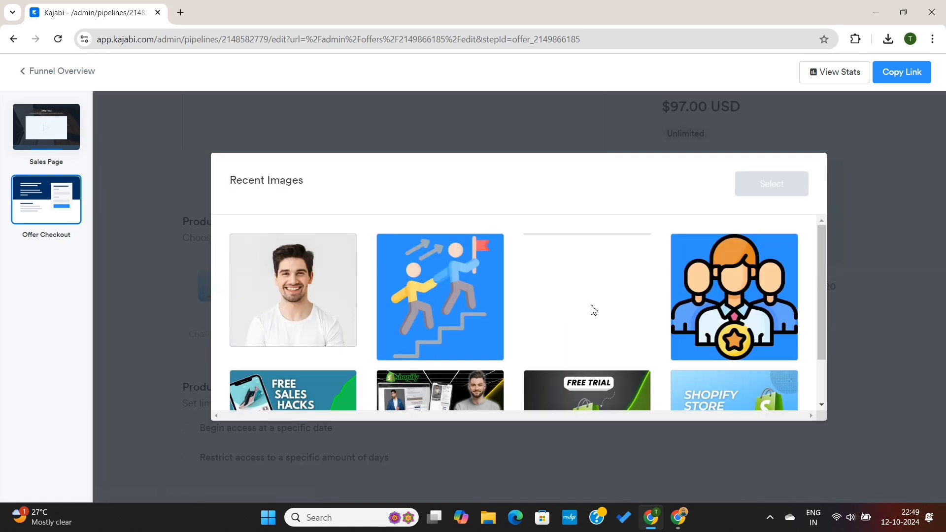
scroll(640, 321, "down", 1)
left_click(734, 348)
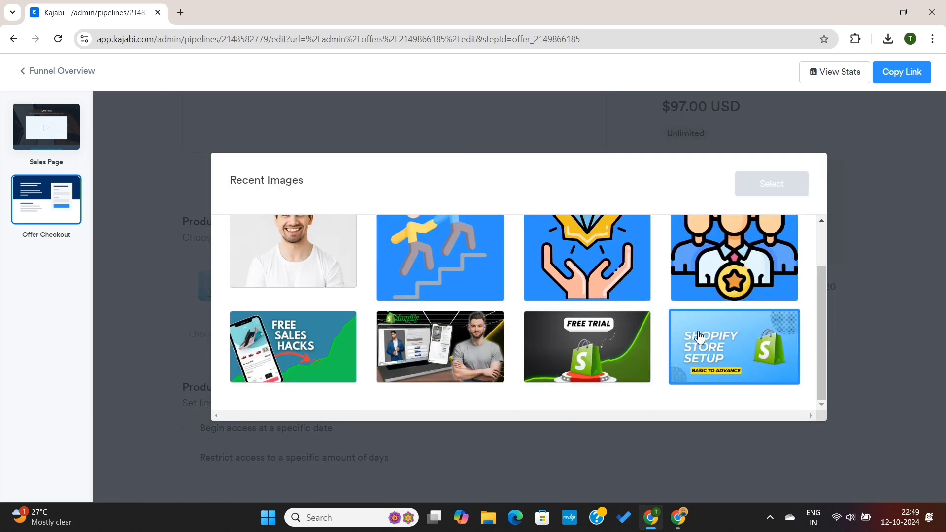
left_click(780, 194)
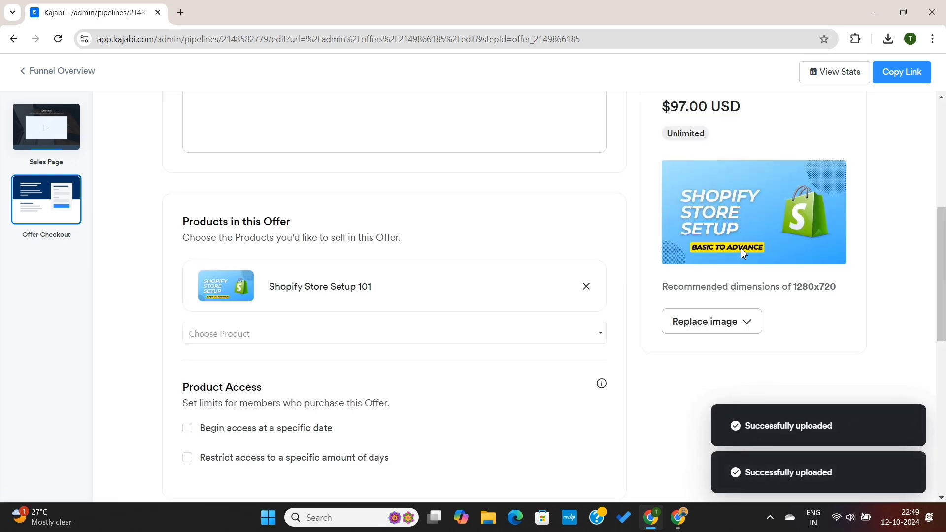
scroll(665, 211, "up", 6)
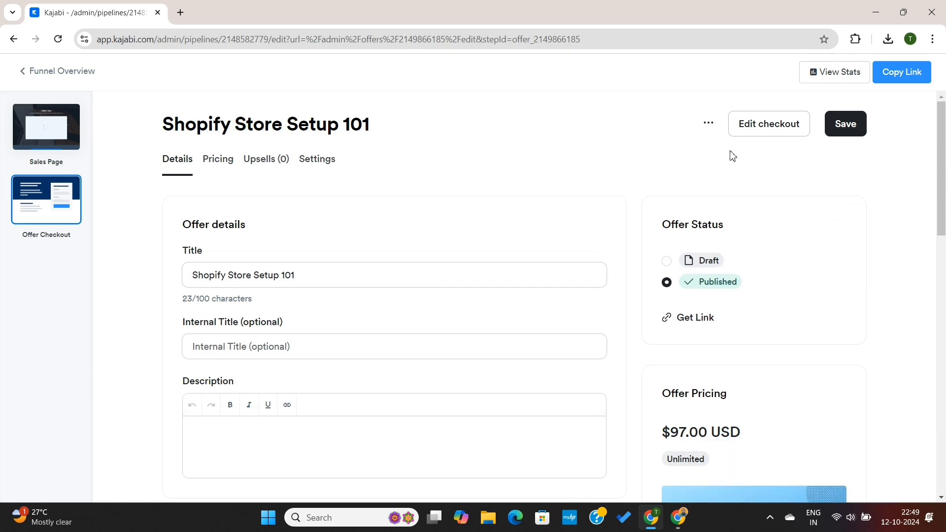
left_click(845, 124)
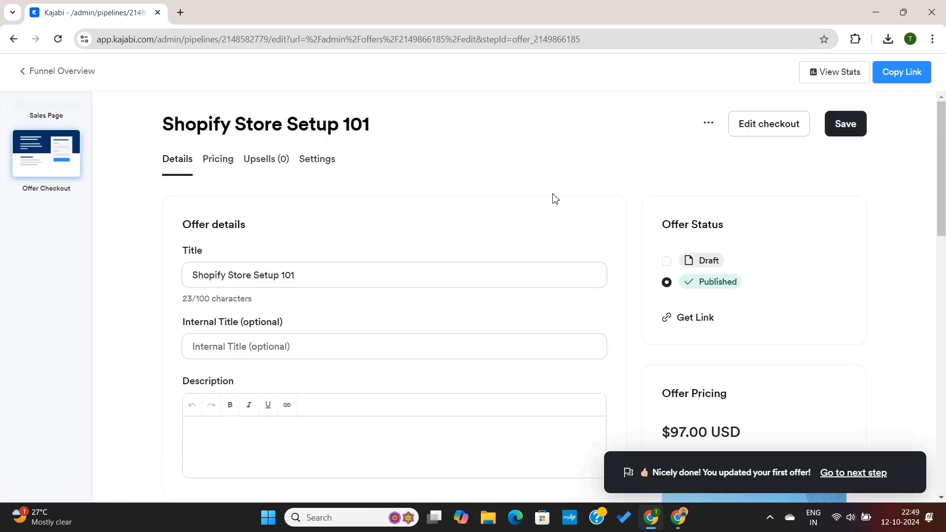
Step: Check the offer's remaining details, its pricing and payment provider settings, and its upsells
scroll(542, 214, "down", 15)
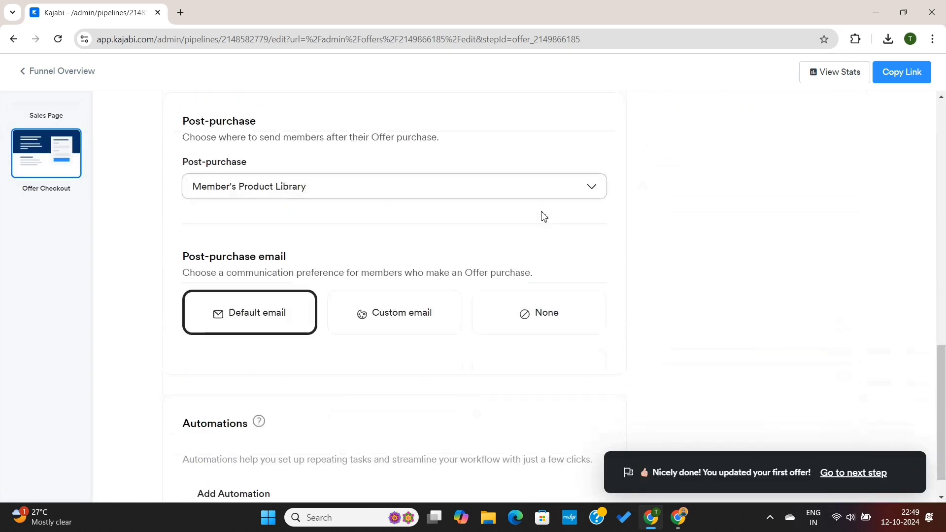
scroll(543, 217, "up", 15)
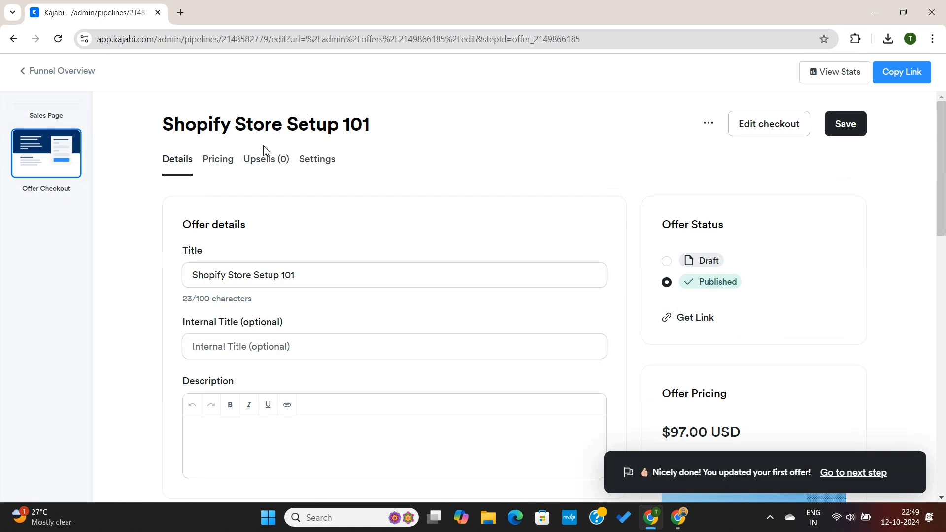
left_click(220, 161)
scroll(369, 289, "down", 3)
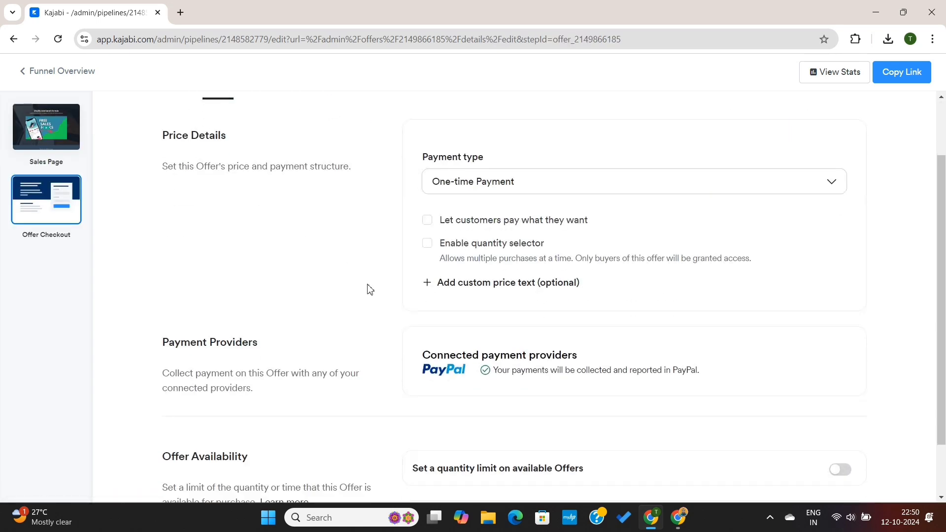
scroll(368, 289, "down", 2)
scroll(367, 290, "up", 3)
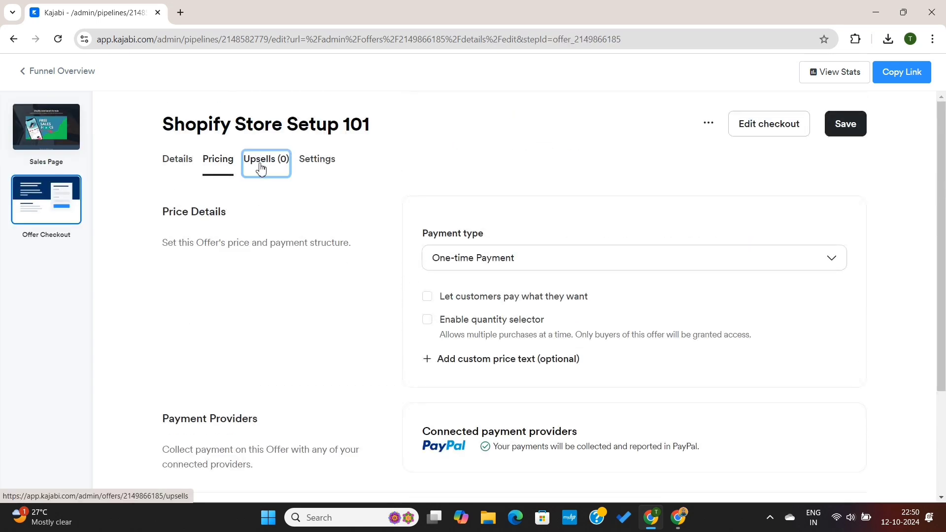
left_click(261, 169)
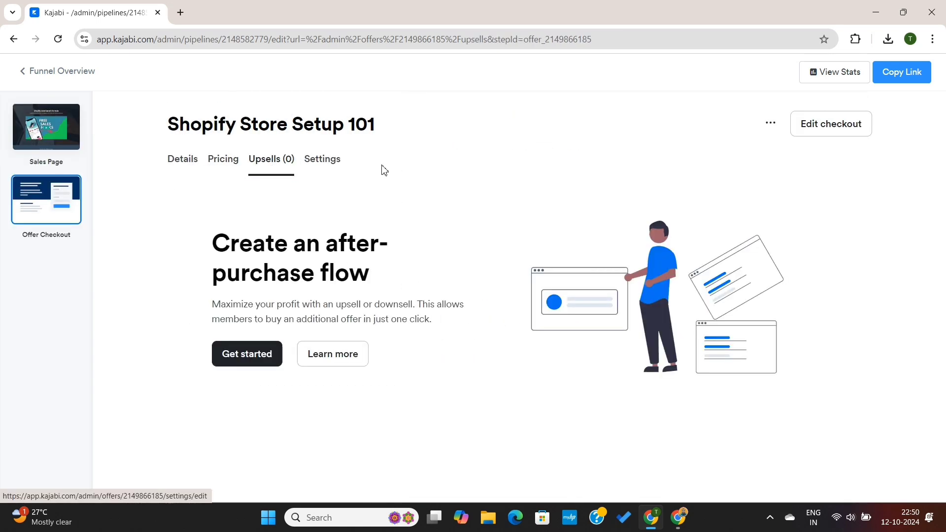
Step: Edit the offer's checkout page, replacing the description's call-to-action placeholder with "Buy this Store setup formula & Get Bonuses Worth $9,997"
left_click(826, 126)
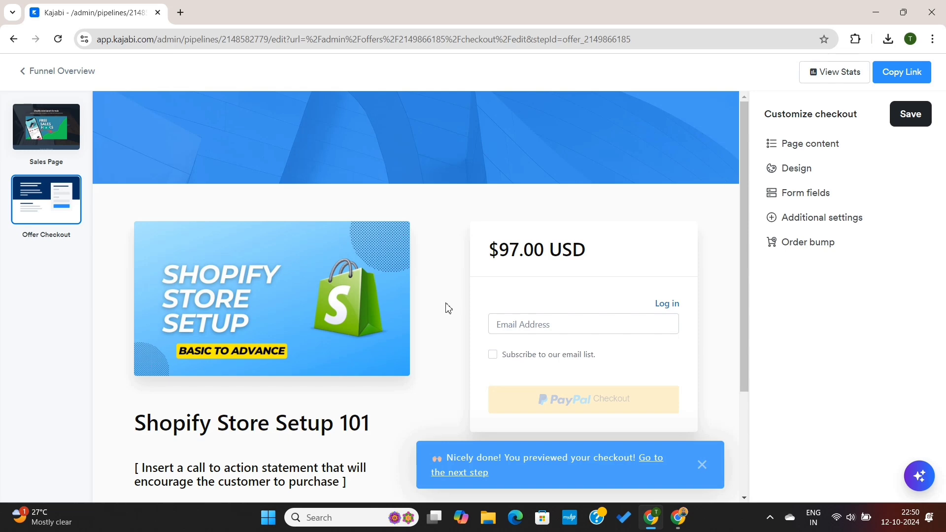
scroll(440, 308, "down", 3)
left_click(296, 371)
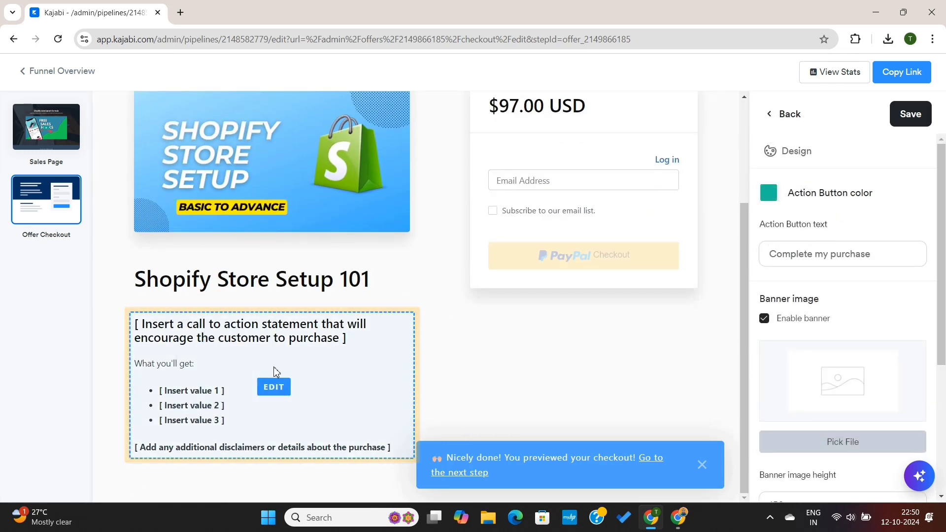
scroll(431, 343, "up", 3)
scroll(431, 342, "down", 3)
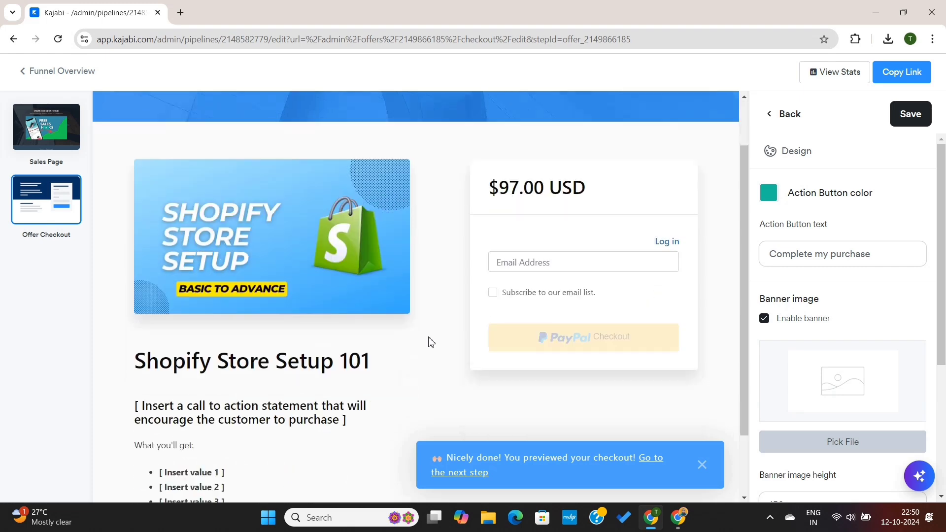
left_click(276, 393)
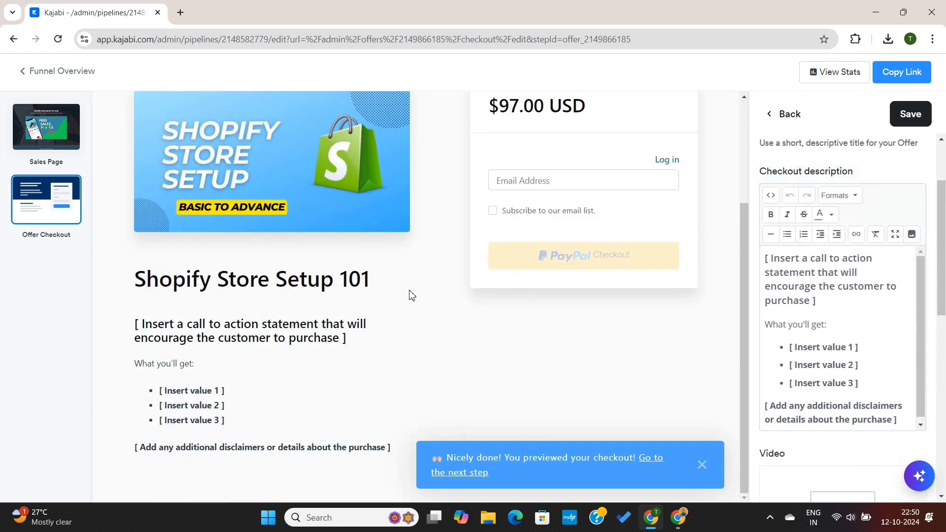
left_click_drag(766, 258, 867, 301)
type("Buy this Store setup formula a")
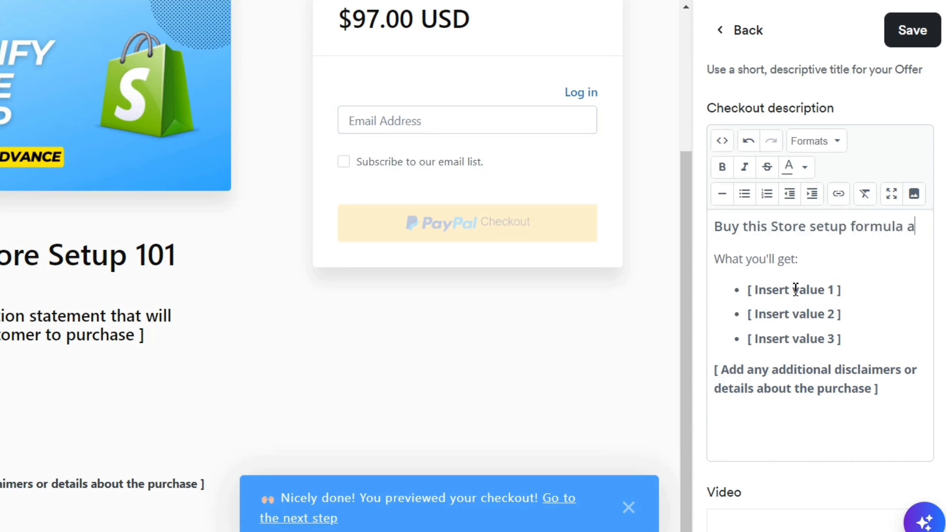
key("BackSpace")
type("& Get Bonuses Worth $9,997")
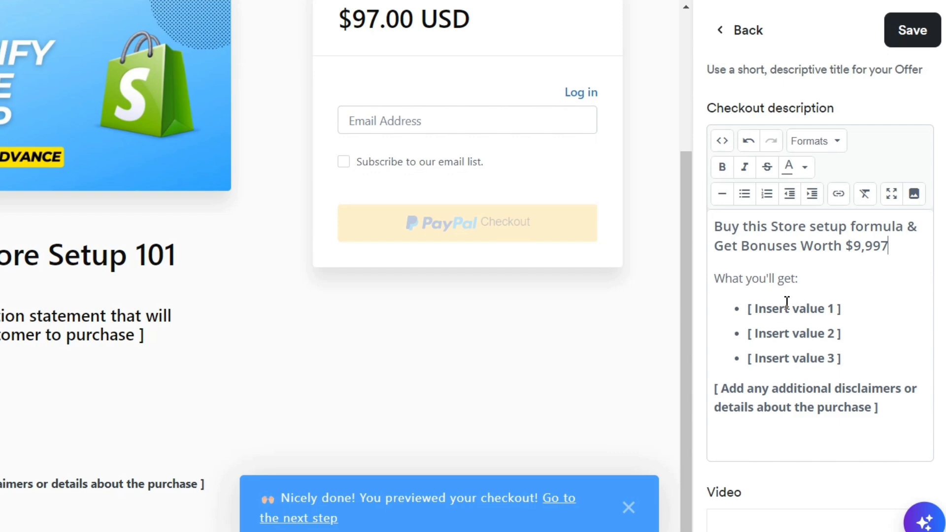
Step: Replace the three placeholder values under "What you'll get" with "Weekly mentoring calls", "Shopify store templates" and "Access to community"
left_click_drag(748, 308, 853, 311)
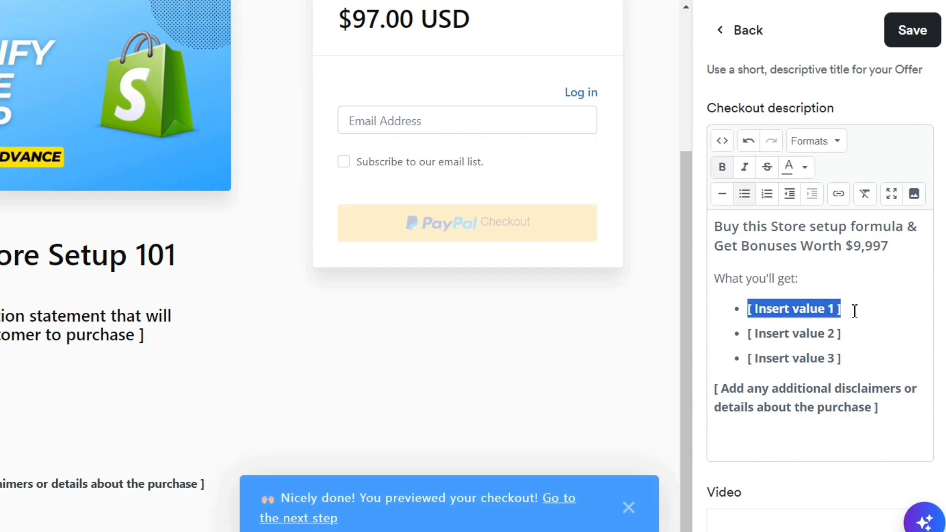
type("Weekly mentoring calls")
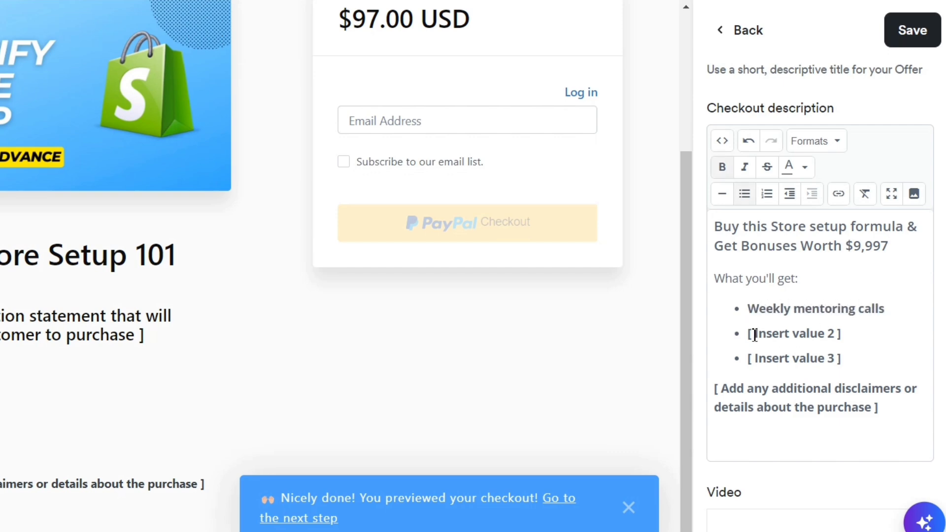
left_click_drag(863, 335, 857, 363)
type("Shop")
type("Ace")
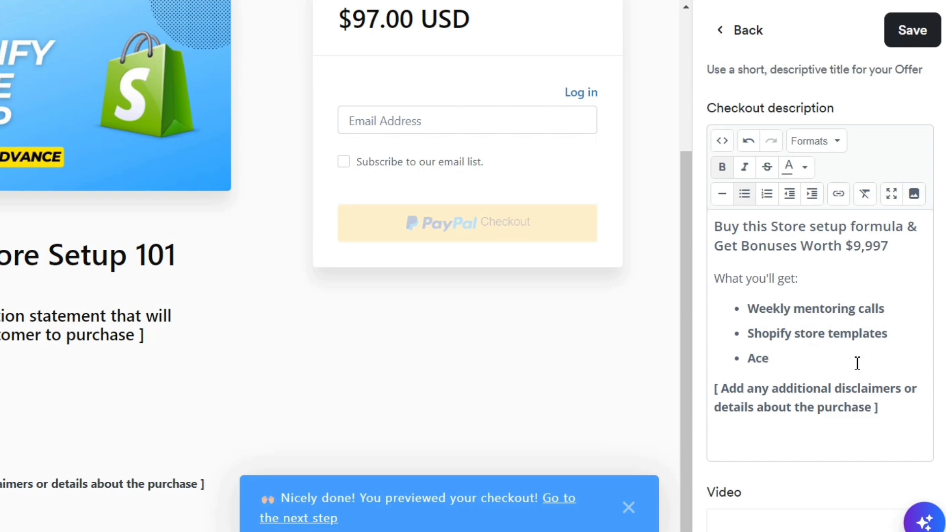
Step: Replace the disclaimer placeholder with "You'll have lifetime access to all the resources and community." and save the checkout page
left_click(910, 414, "shift")
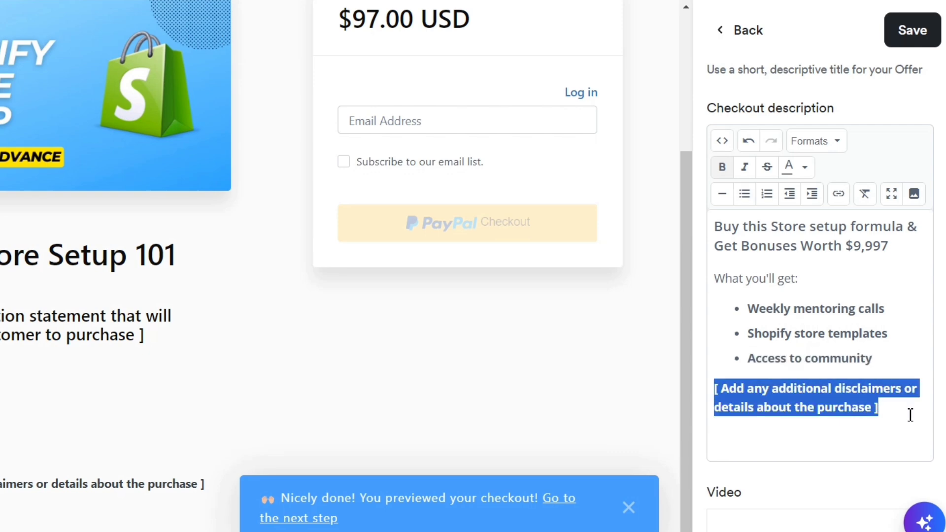
type("You'll have lifetime access to all")
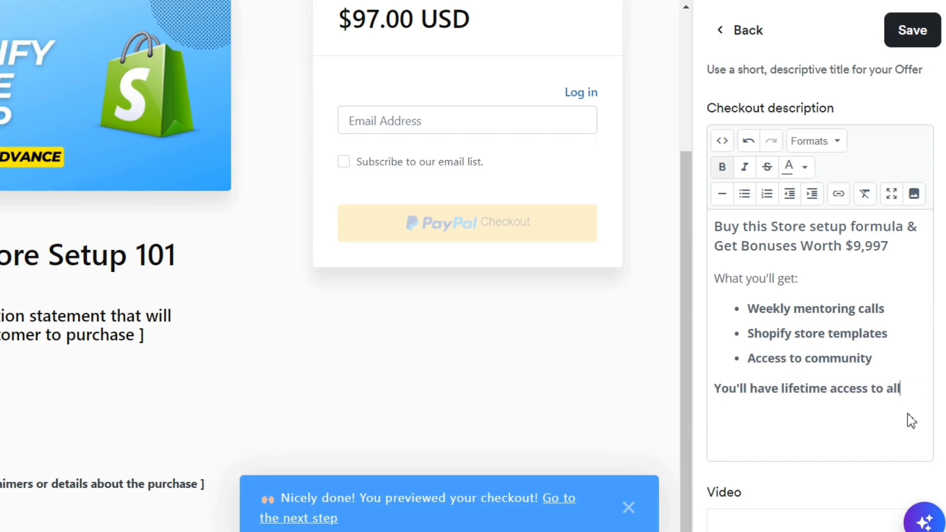
type(" the resources and community.")
scroll(887, 399, "down", 12)
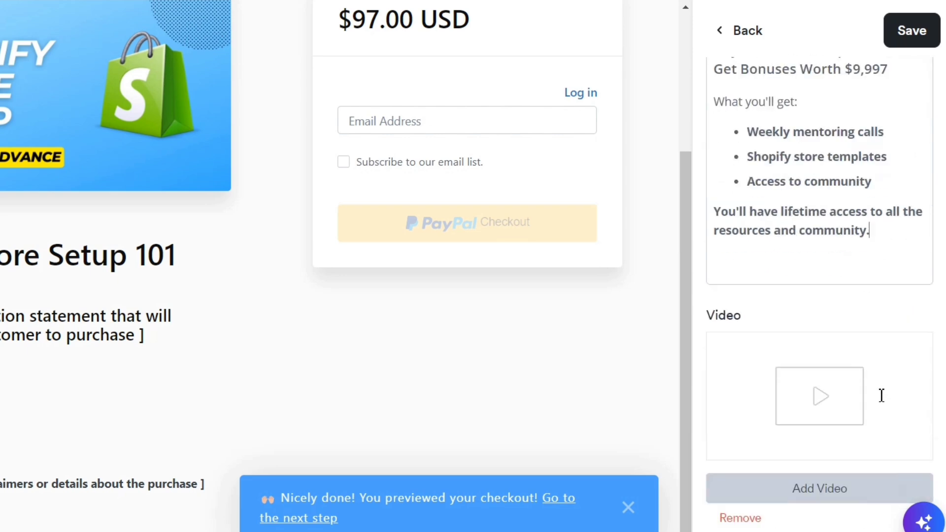
left_click(921, 32)
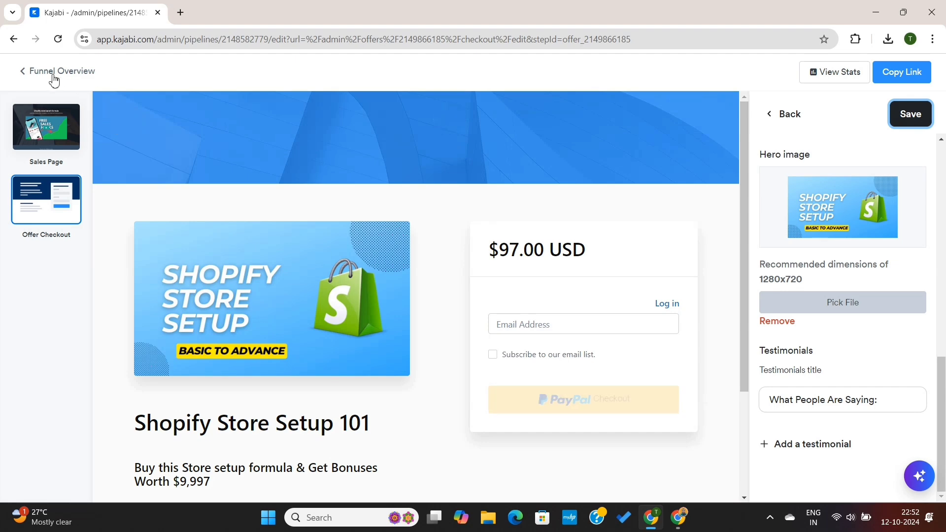
Step: Return to the funnel overview and look at the new automation options for Offer Checkout without adding one
left_click(54, 72)
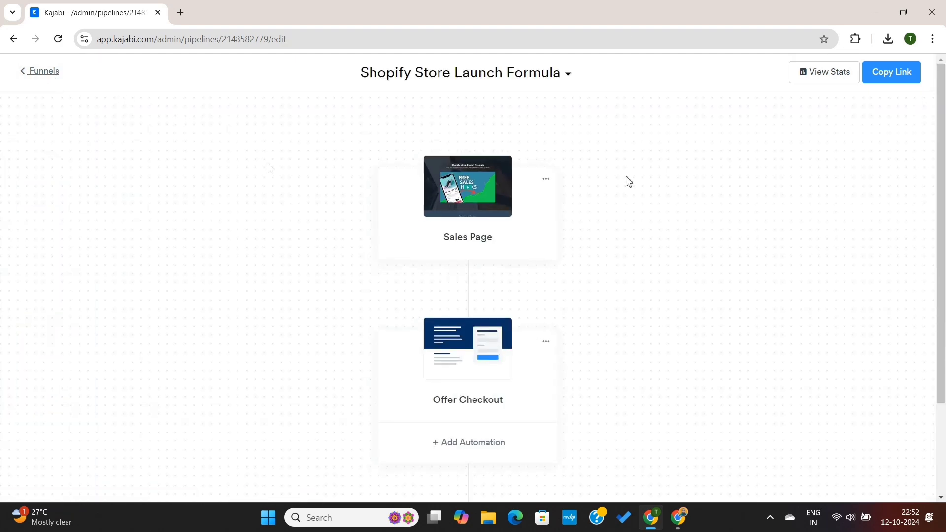
scroll(625, 180, "down", 2)
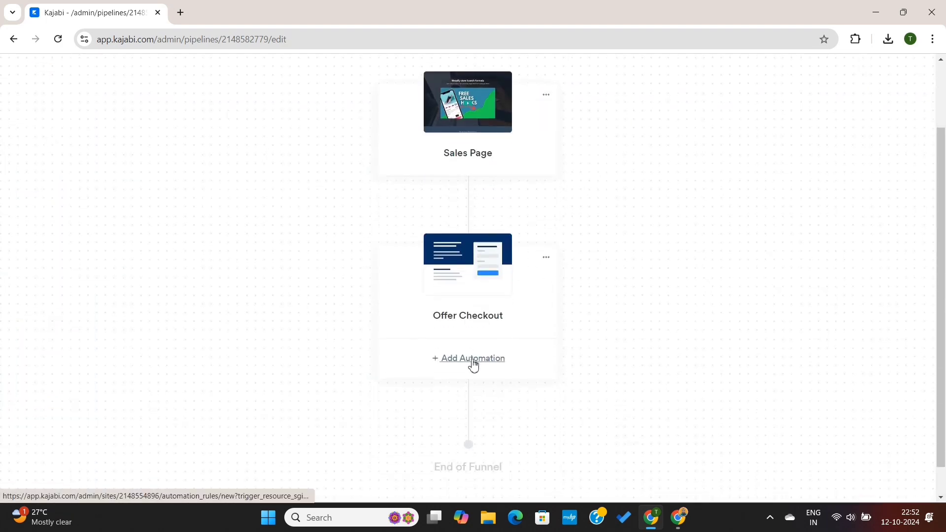
left_click(472, 360)
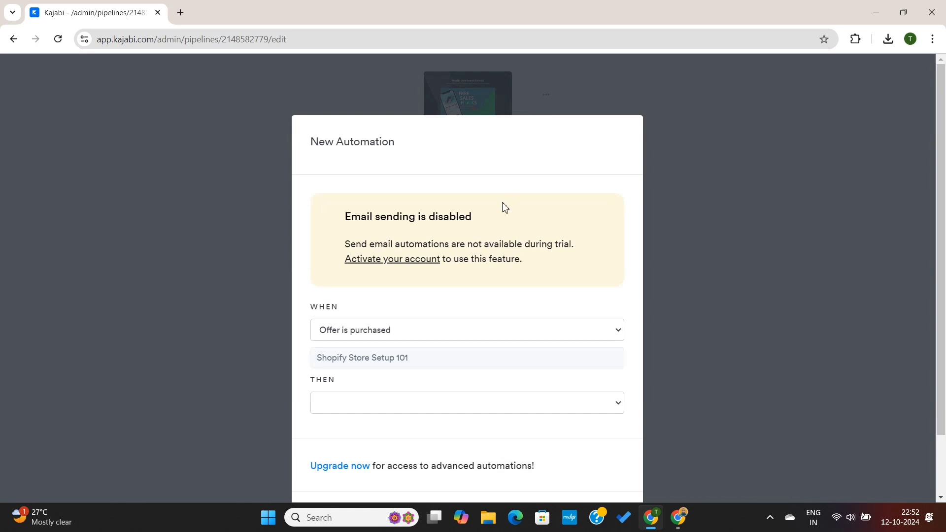
left_click(719, 275)
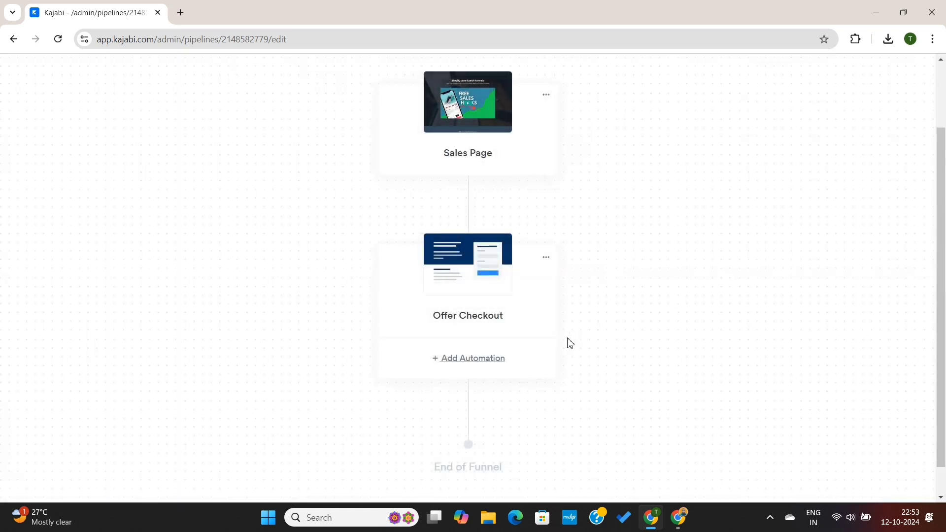
Step: Copy the share link of the "Shopify Store Launch Formula" funnel
scroll(582, 209, "up", 2)
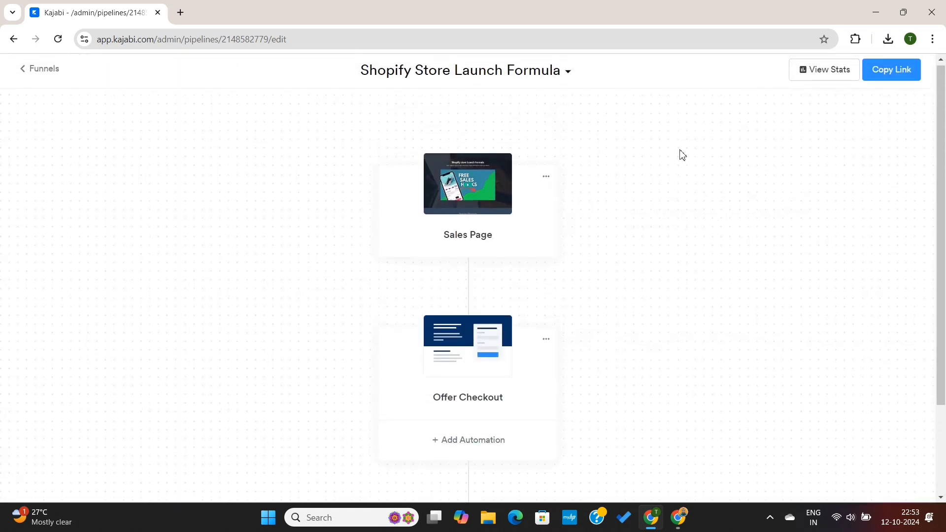
left_click(881, 73)
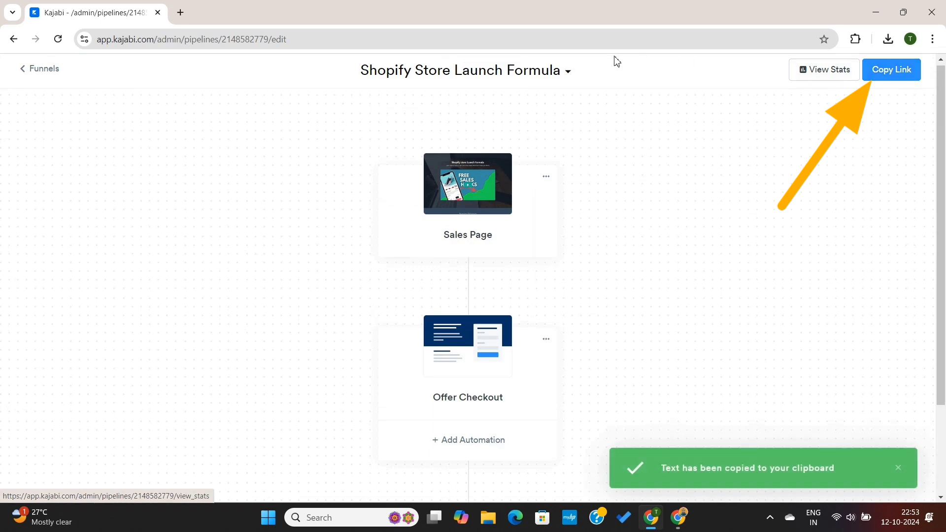
Step: Open the copied funnel link in a new browser tab and review the sales page's benefits, testimonial and closing offer section
left_click(181, 13)
key("ctrl+v")
key("Return")
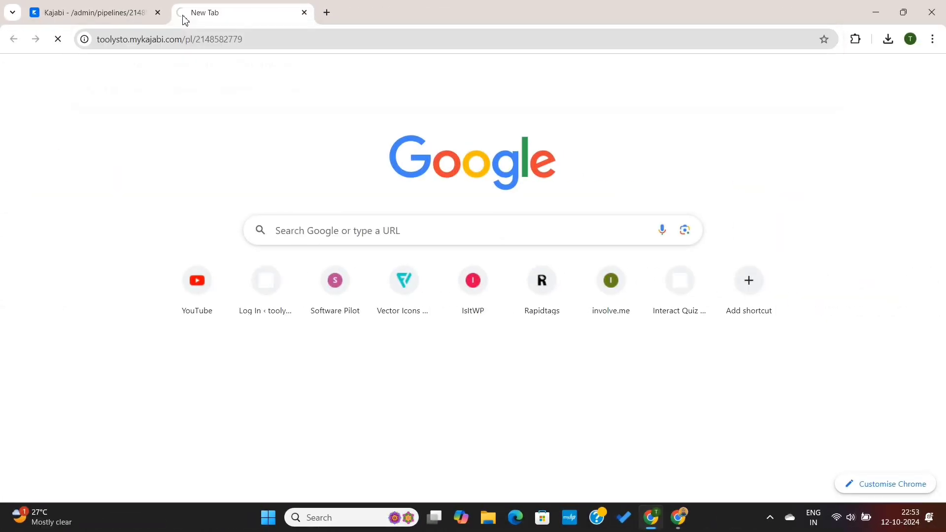
scroll(474, 214, "down", 6)
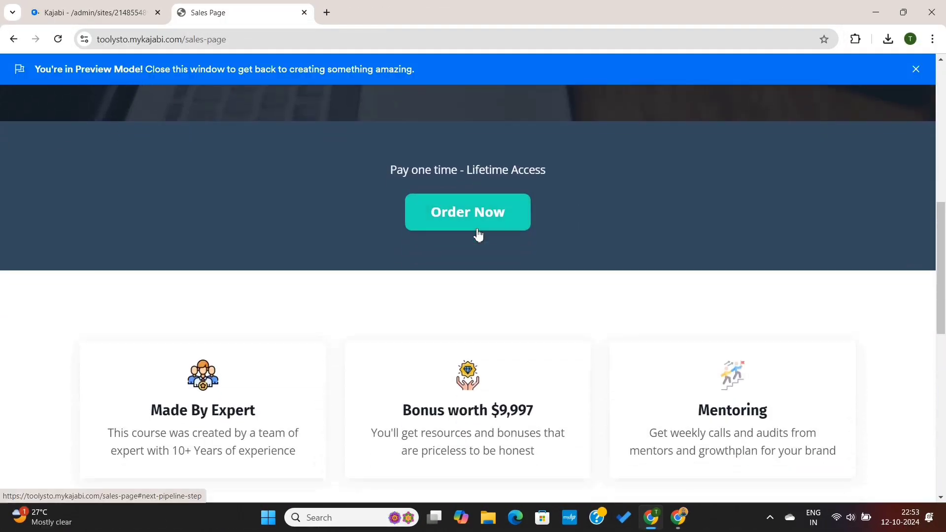
scroll(471, 347, "down", 5)
scroll(472, 348, "up", 1)
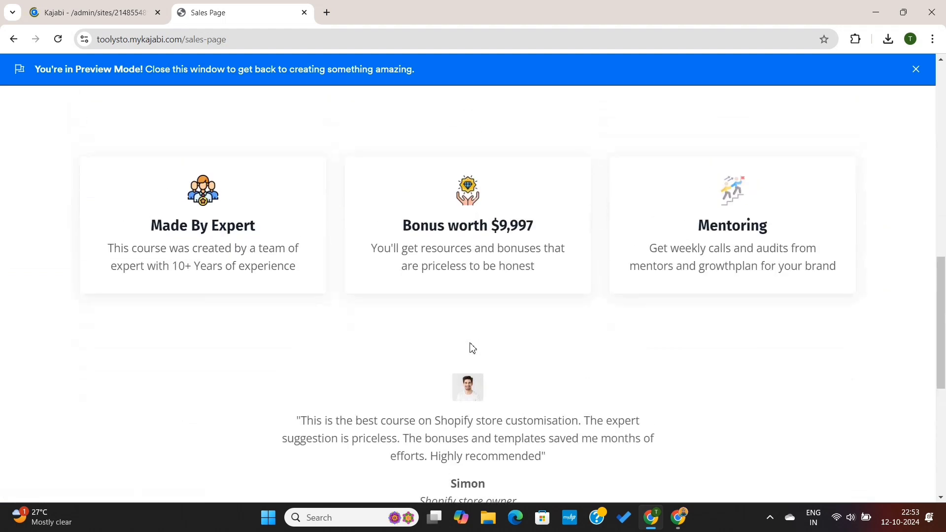
left_click_drag(386, 233, 525, 270)
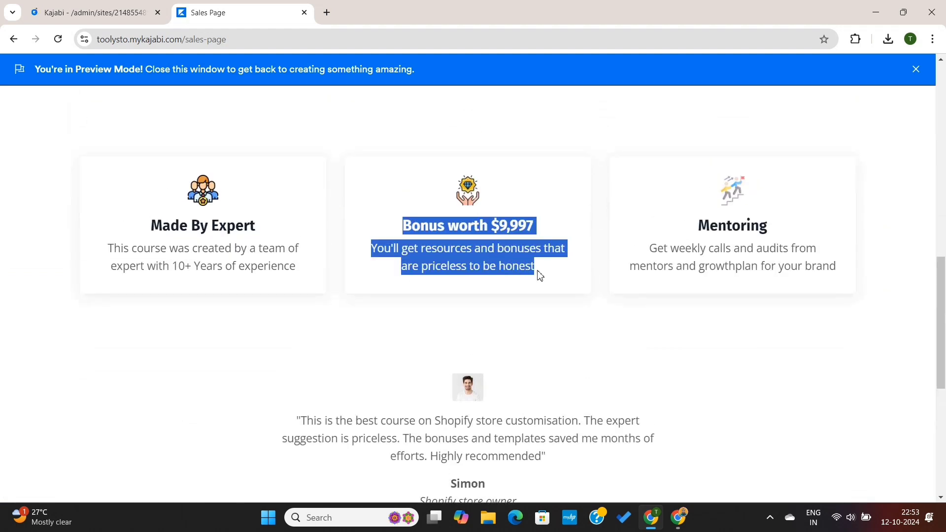
left_click(541, 276)
scroll(479, 362, "down", 4)
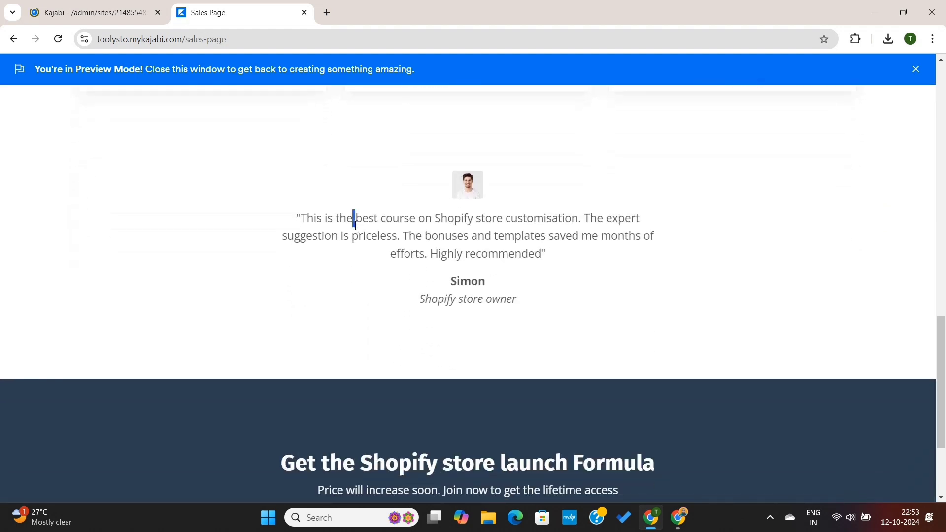
triple_click(426, 241)
left_click(435, 242)
scroll(436, 247, "down", 3)
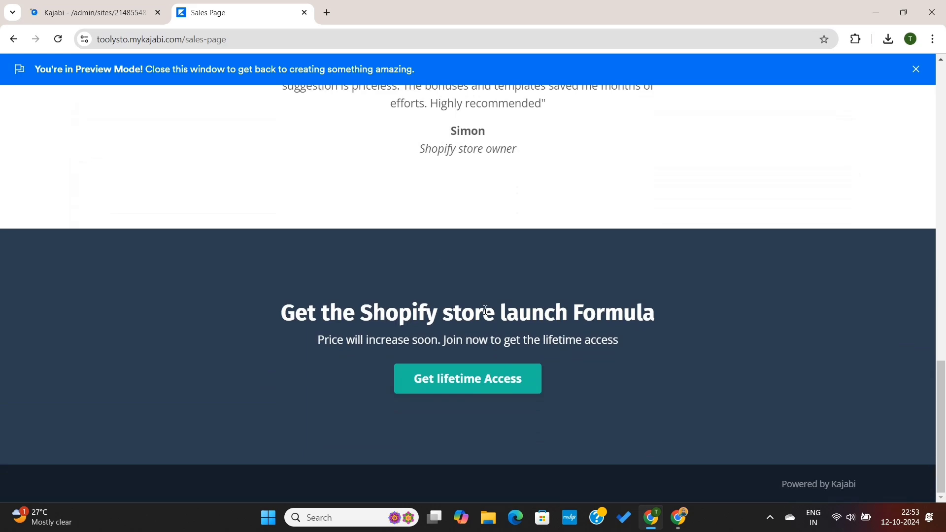
Step: Test the sales page's "Get lifetime Access" and "Order Now" links and review the Shopify Store Setup 101 checkout page
left_click(482, 388)
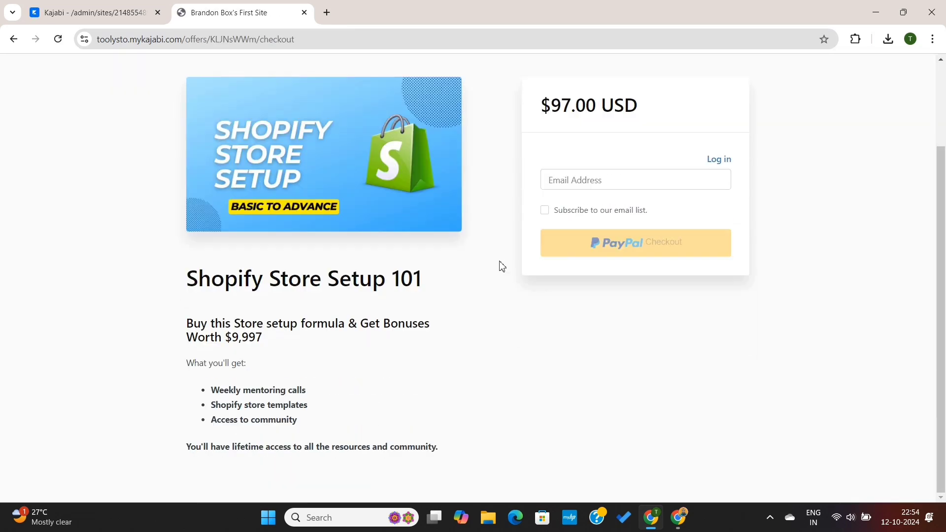
scroll(499, 262, "left", 5)
scroll(499, 261, "up", 10)
left_click(479, 193)
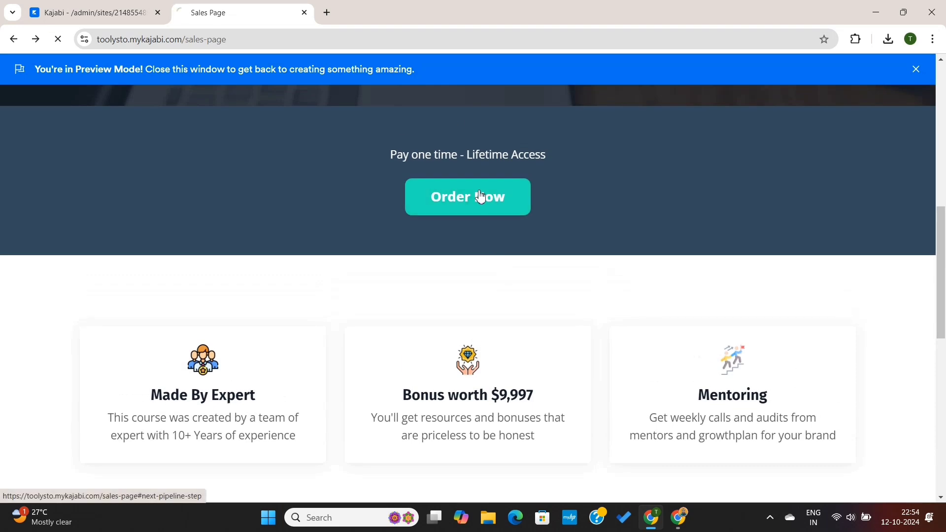
Step: Play the sales video under the "Shopify store launch Formula" headline, pause it and close the preview tab
scroll(409, 196, "up", 8)
left_click(510, 334)
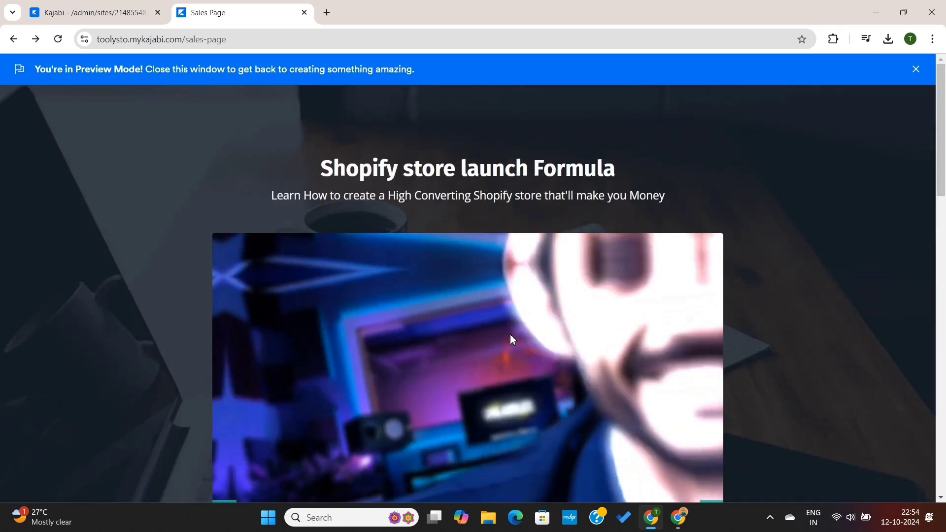
scroll(510, 334, "down", 2)
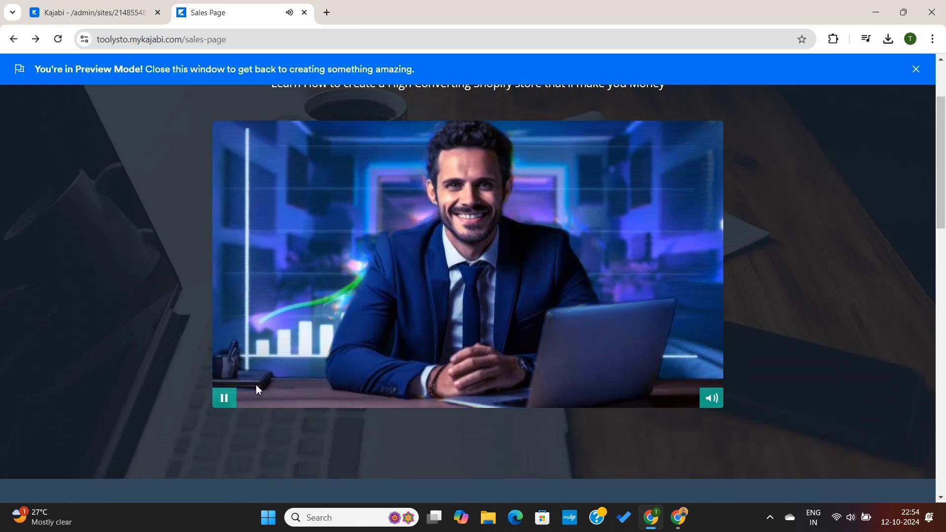
left_click(226, 402)
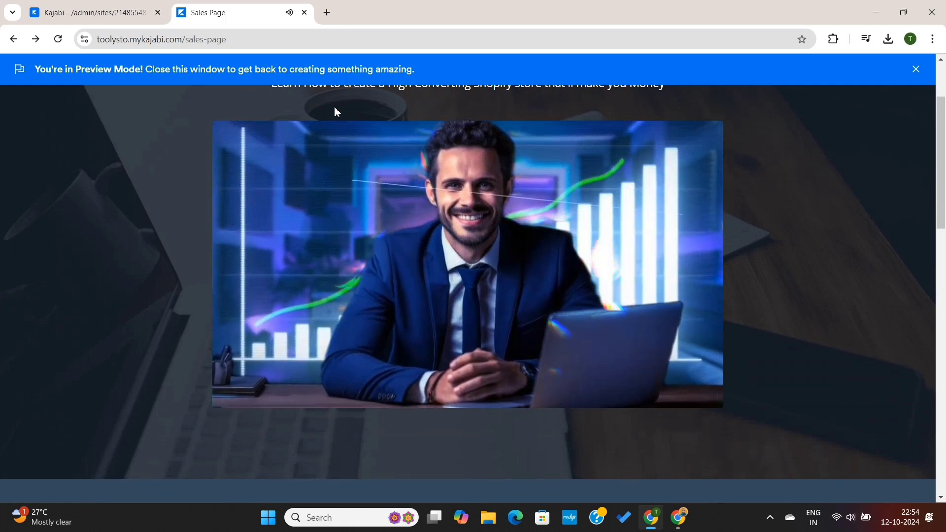
left_click(305, 14)
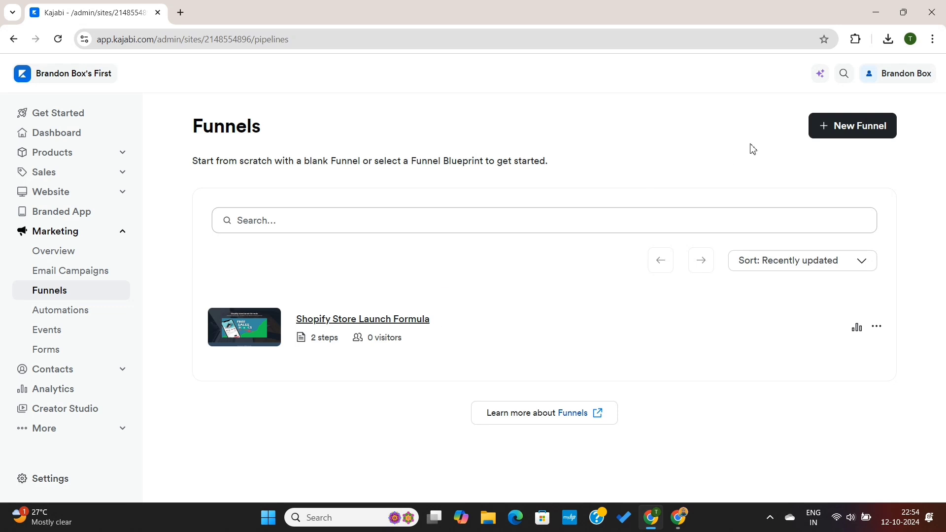
Step: Check the new funnel option, view the stats of the "Shopify Store Launch Formula" funnel and close them
left_click(821, 137)
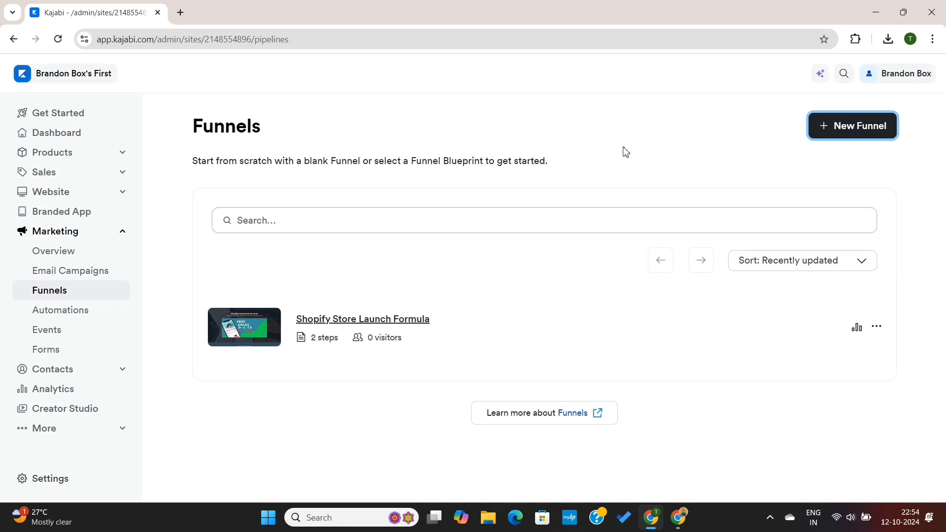
left_click(858, 329)
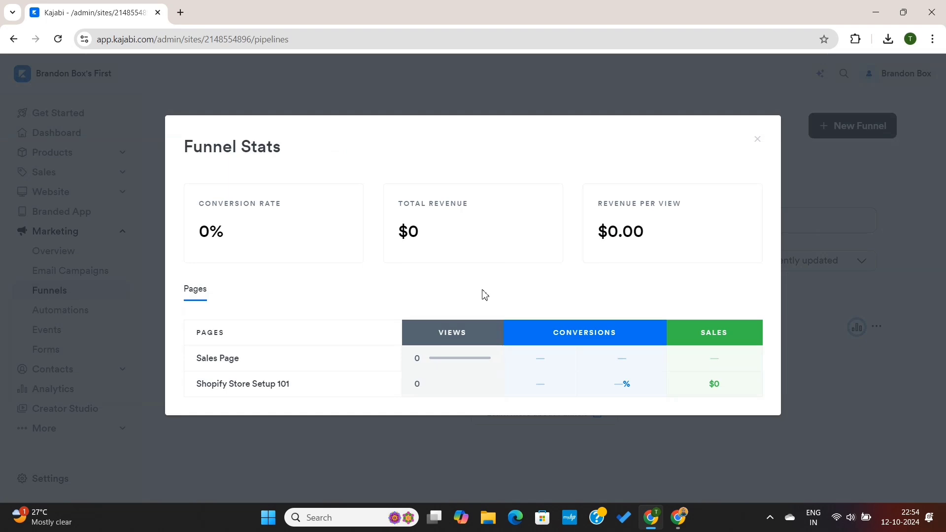
left_click(898, 214)
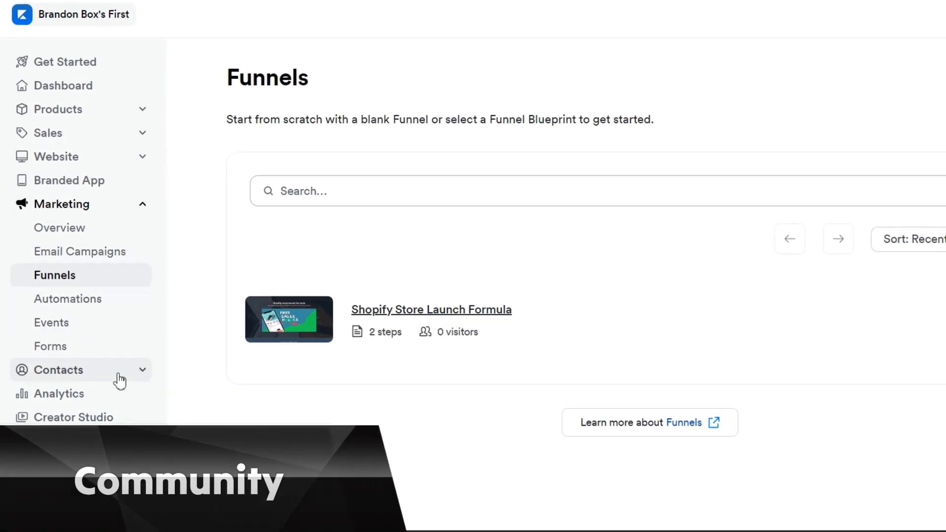
Step: Check the marketing Automations page and look through the Website, Contacts, Marketing and More sections of the site navigation
left_click(87, 293)
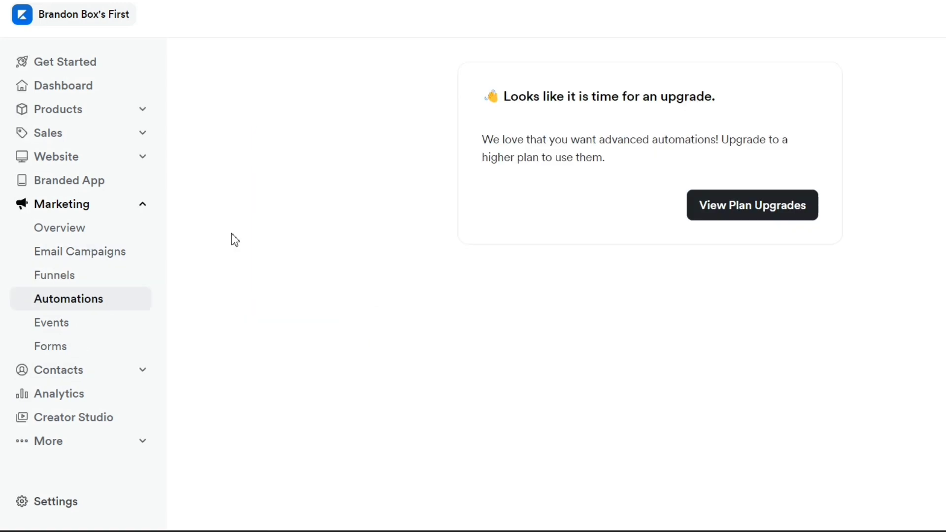
left_click(109, 211)
left_click(140, 159)
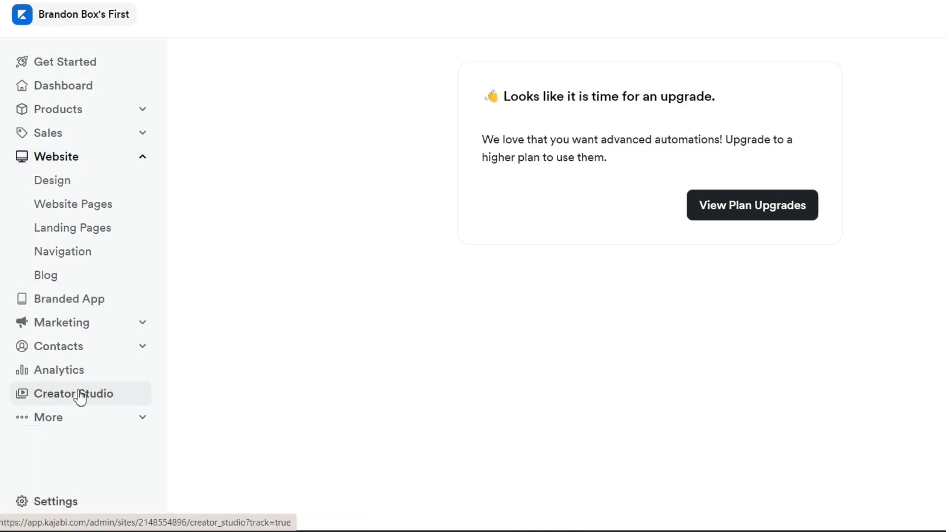
left_click(128, 350)
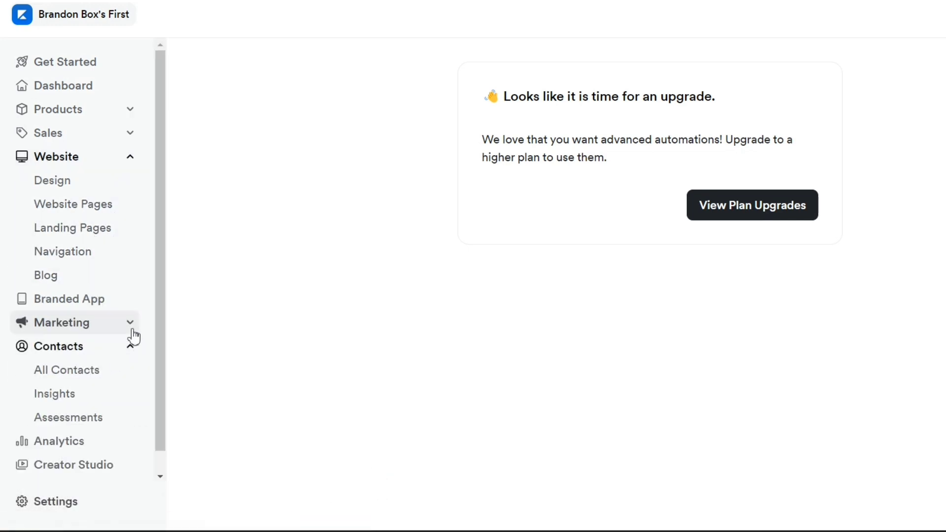
left_click(131, 330)
scroll(86, 395, "down", 3)
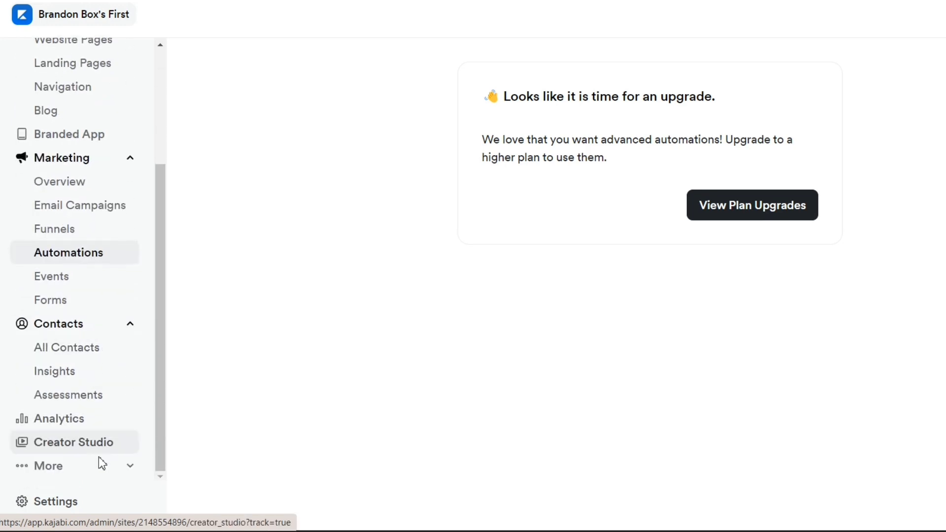
left_click(99, 465)
scroll(108, 415, "down", 1)
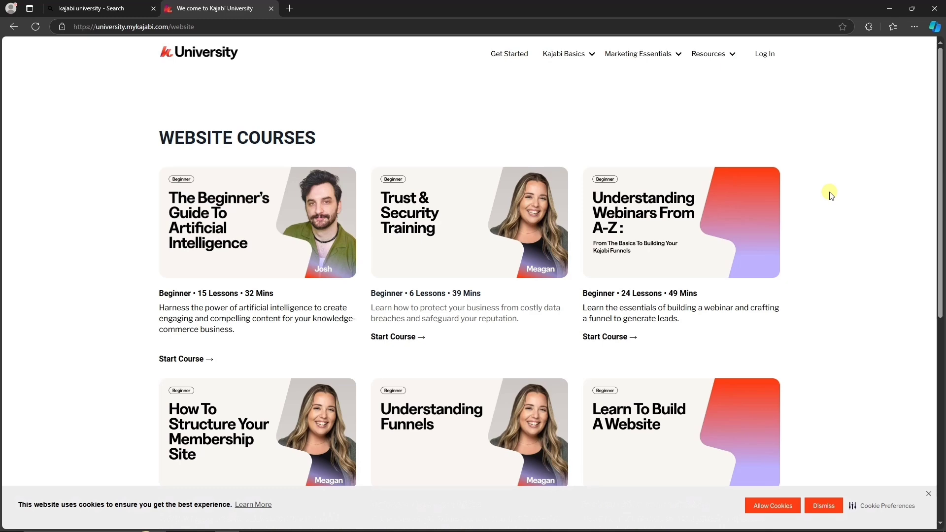
Step: Look through the Website Courses list on the Kajabi University site
scroll(601, 146, "down", 1)
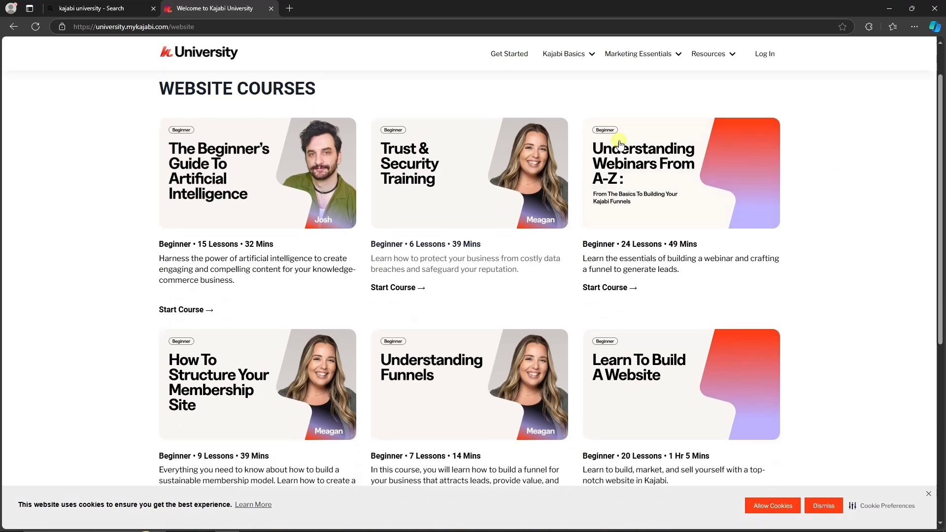
scroll(443, 188, "down", 2)
scroll(443, 189, "down", 2)
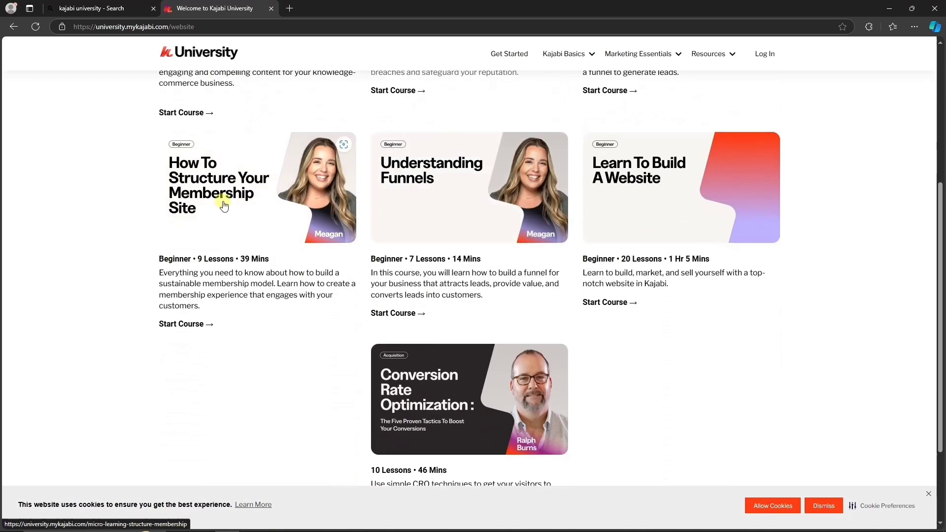
scroll(542, 237, "down", 2)
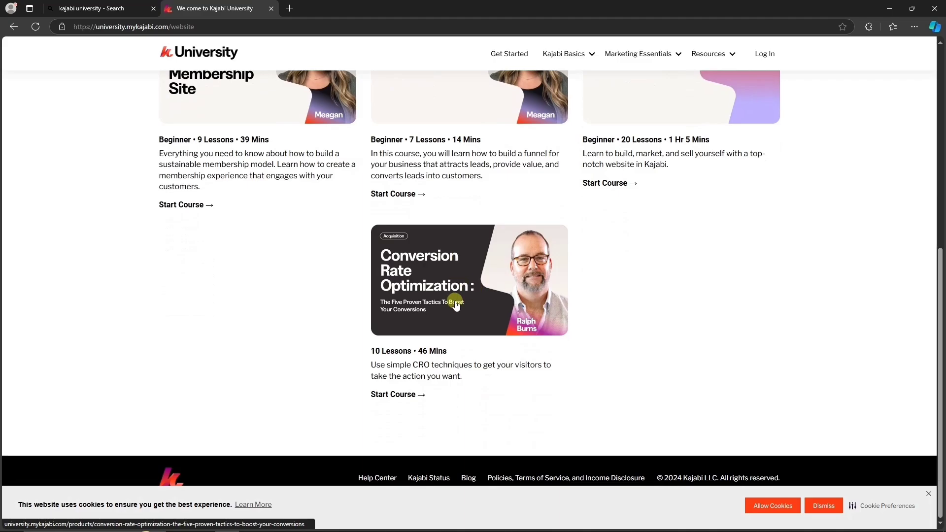
scroll(444, 296, "up", 6)
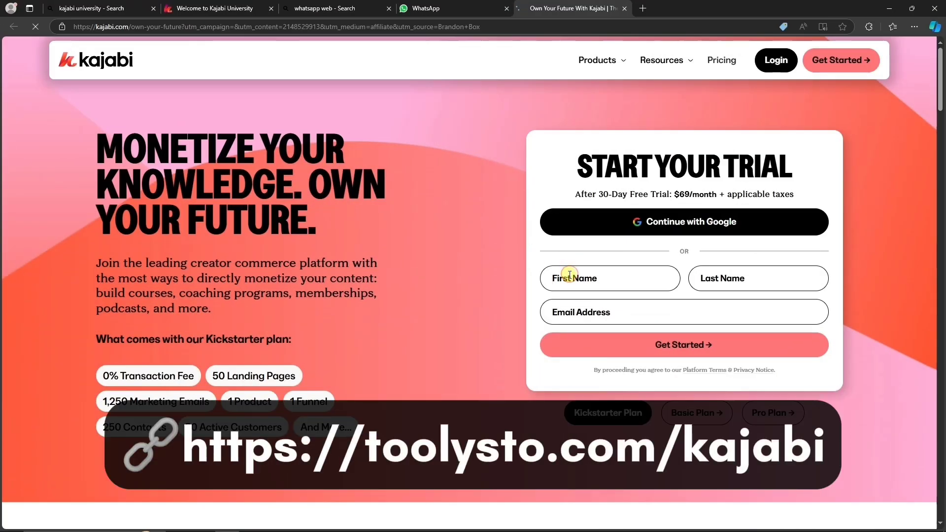
Step: Start a Kajabi trial sign-up with first name, last name and email address, and review the monthly plan's registration form
left_click(563, 267)
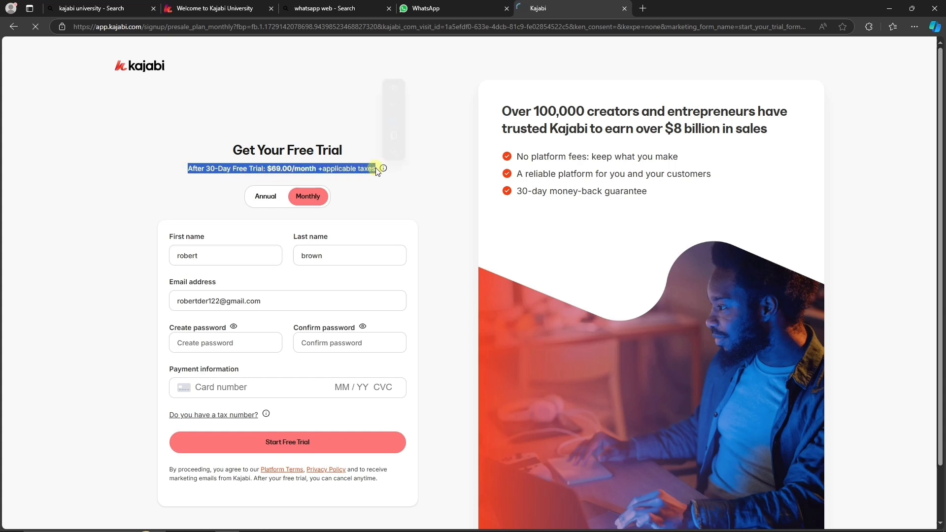
left_click(430, 216)
scroll(350, 276, "down", 1)
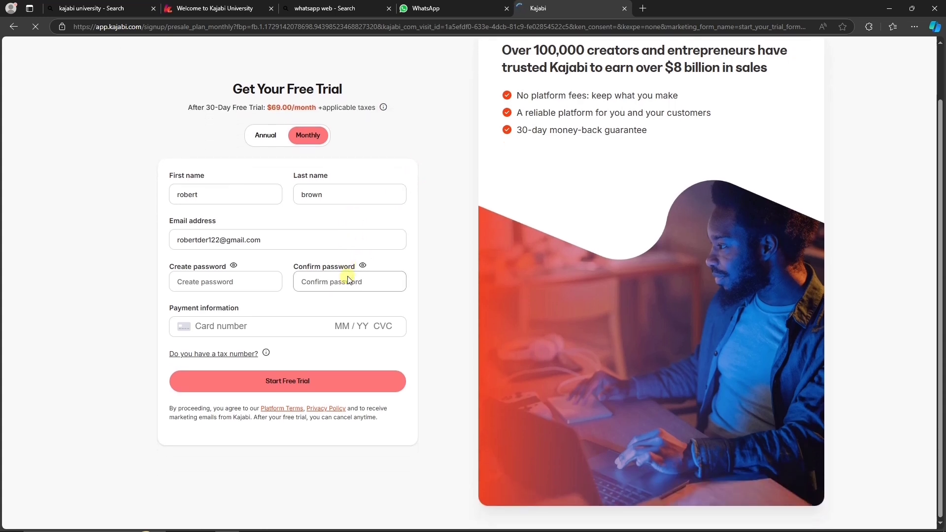